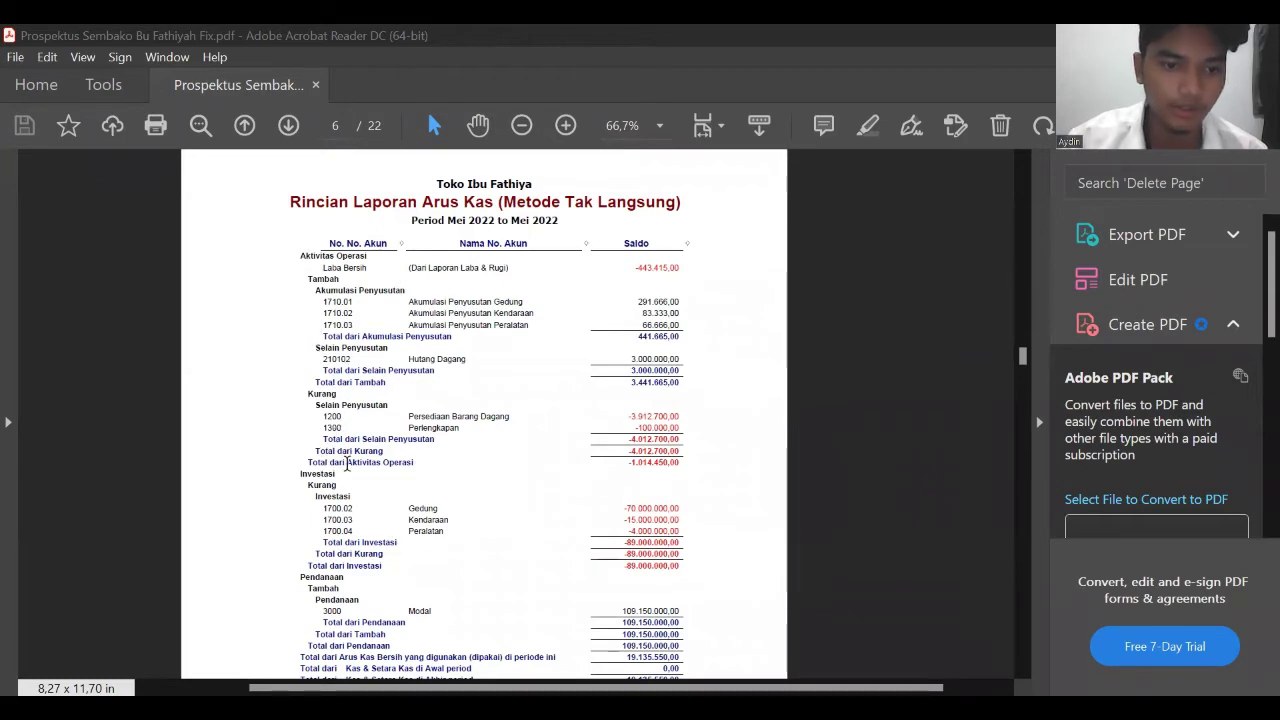
scroll(355, 458, "down", 10)
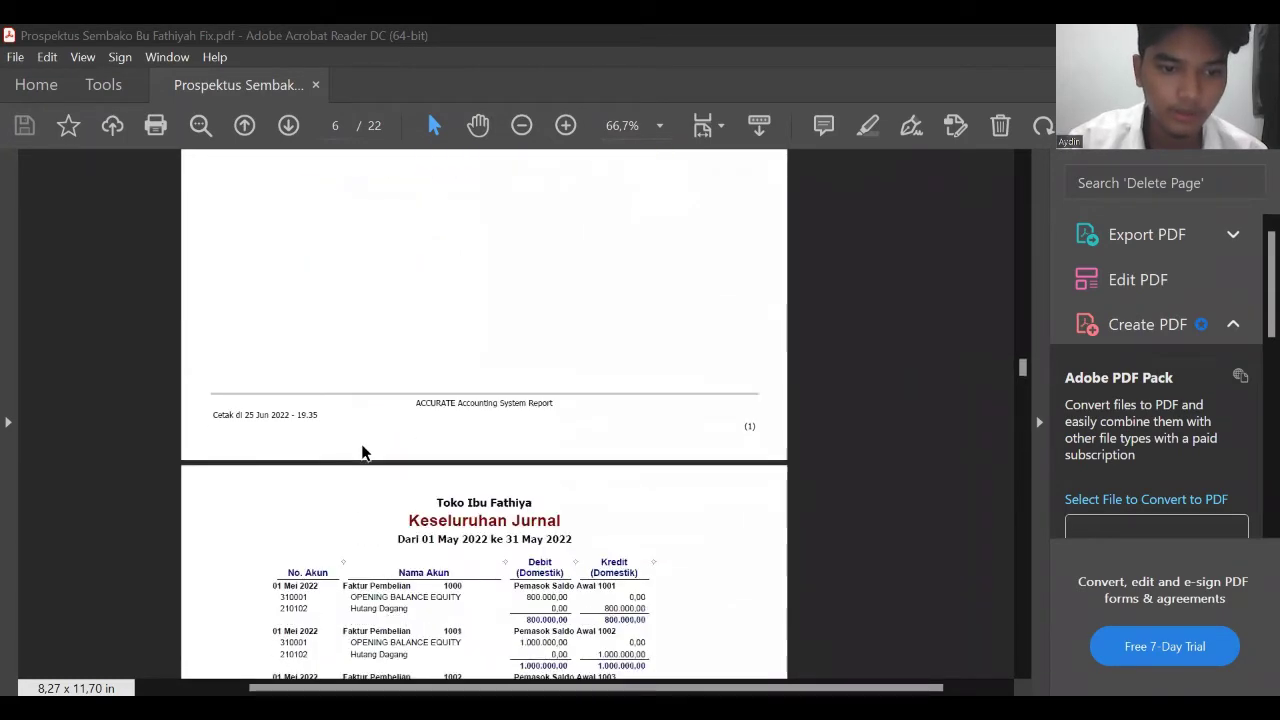
scroll(362, 452, "up", 12)
scroll(357, 452, "down", 1)
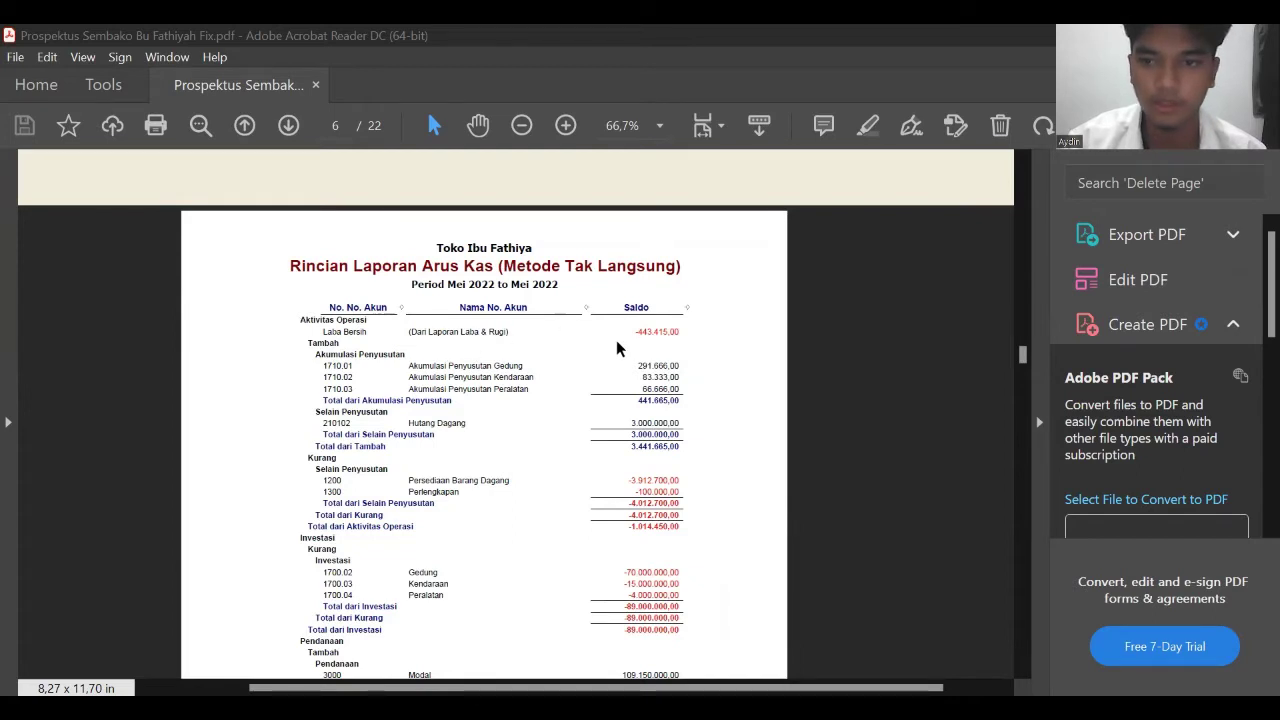
scroll(618, 325, "up", 1)
scroll(620, 325, "down", 1)
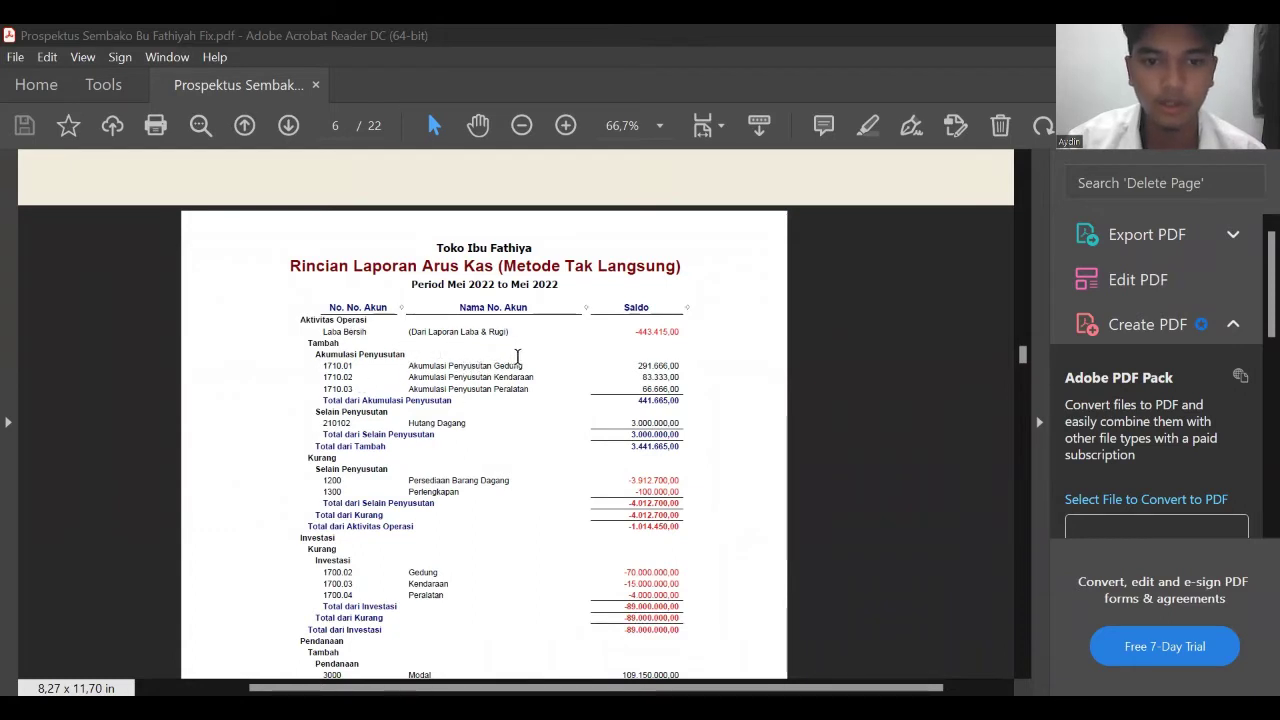
scroll(591, 337, "down", 1)
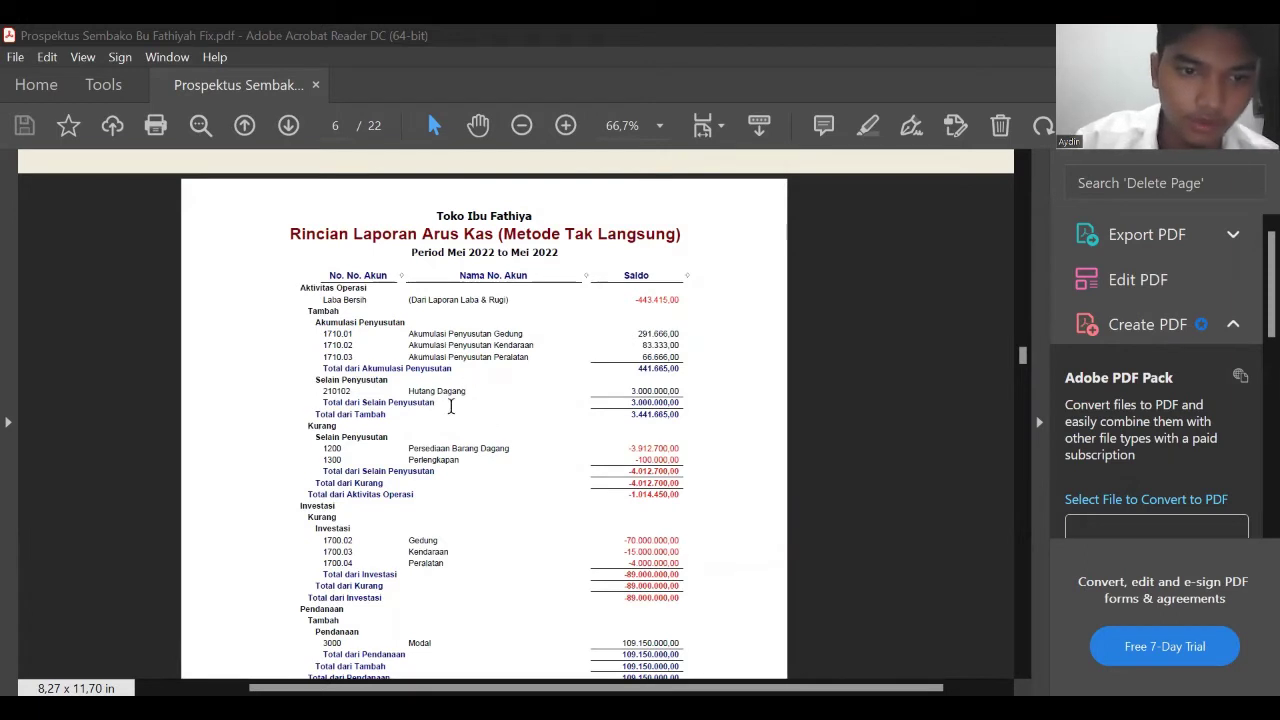
- Read the cash flow report past the Peralatan and Modal rows to the 19.135.550,00 ending cash
scroll(575, 433, "down", 1)
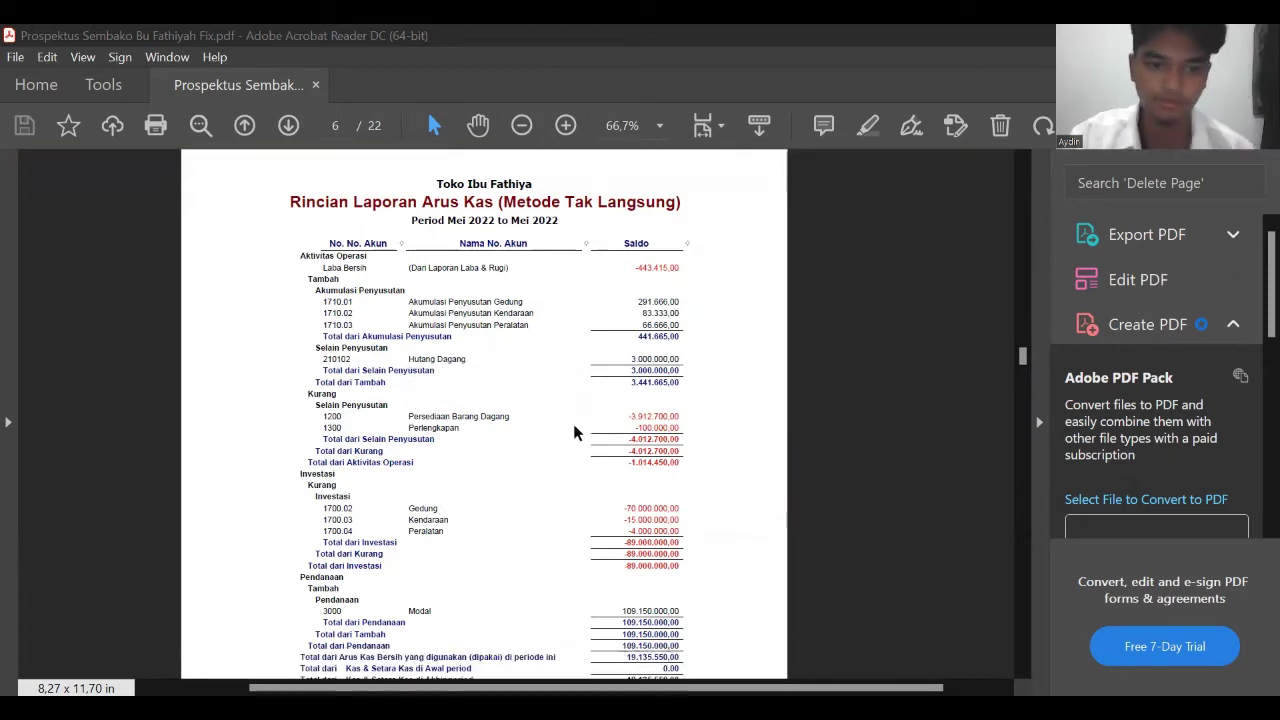
scroll(409, 494, "down", 1)
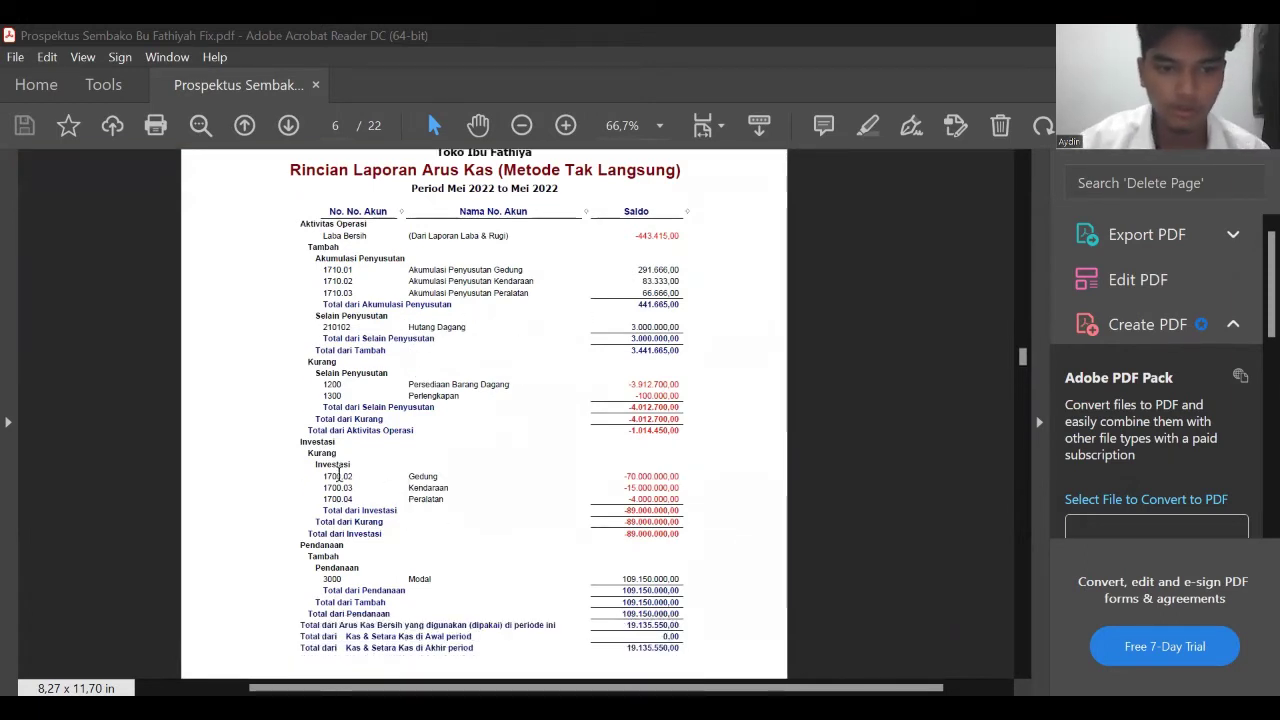
scroll(390, 470, "down", 1)
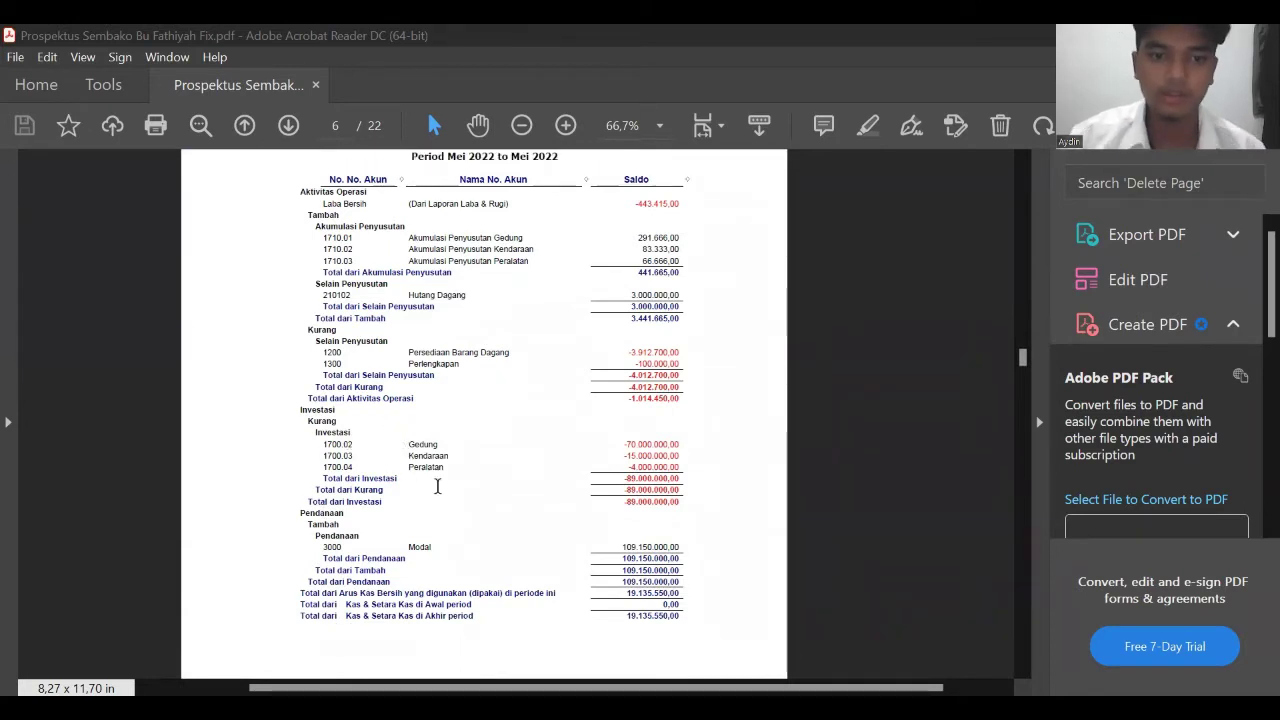
left_click(441, 468)
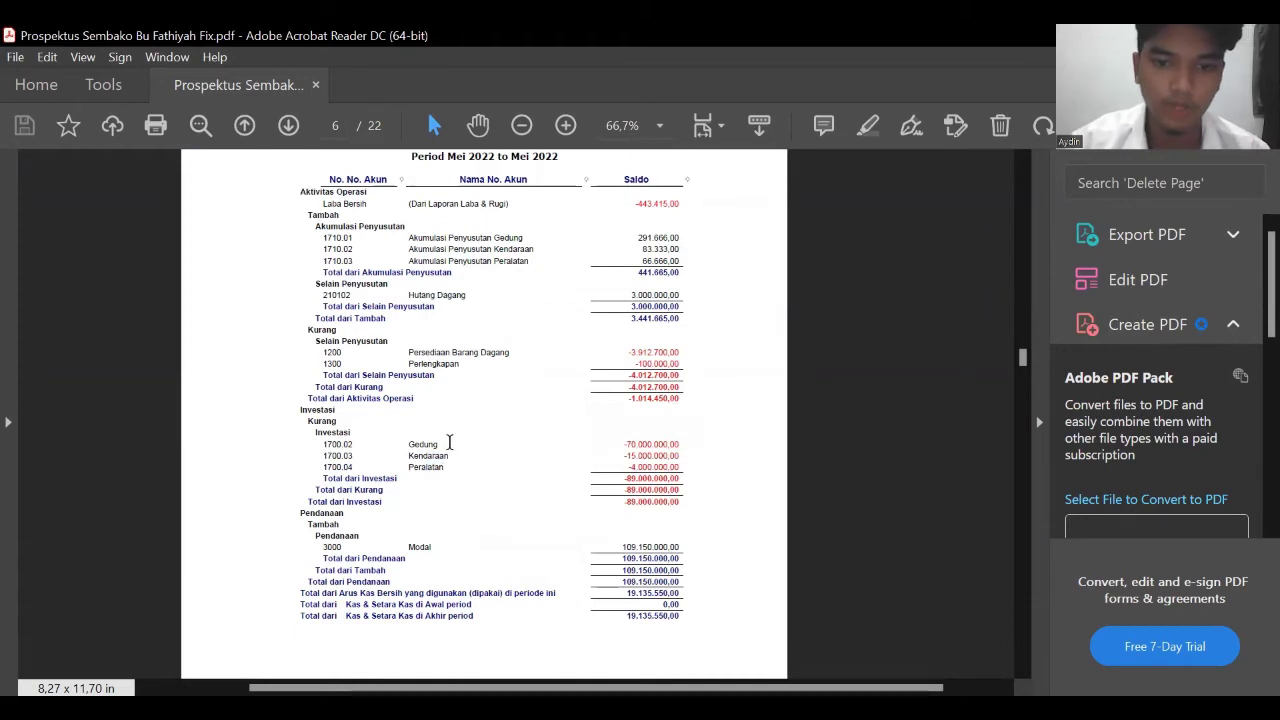
scroll(465, 458, "down", 1)
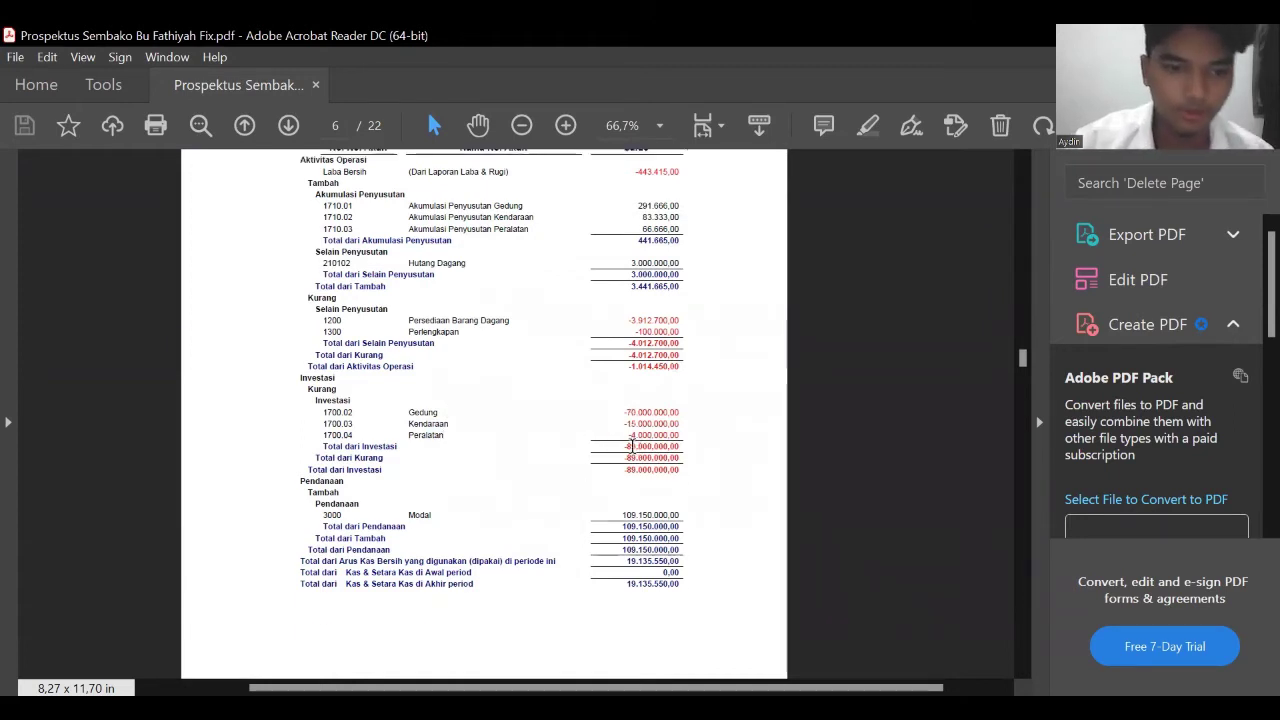
scroll(560, 458, "down", 1)
left_click_drag(400, 477, 497, 470)
left_click(527, 528)
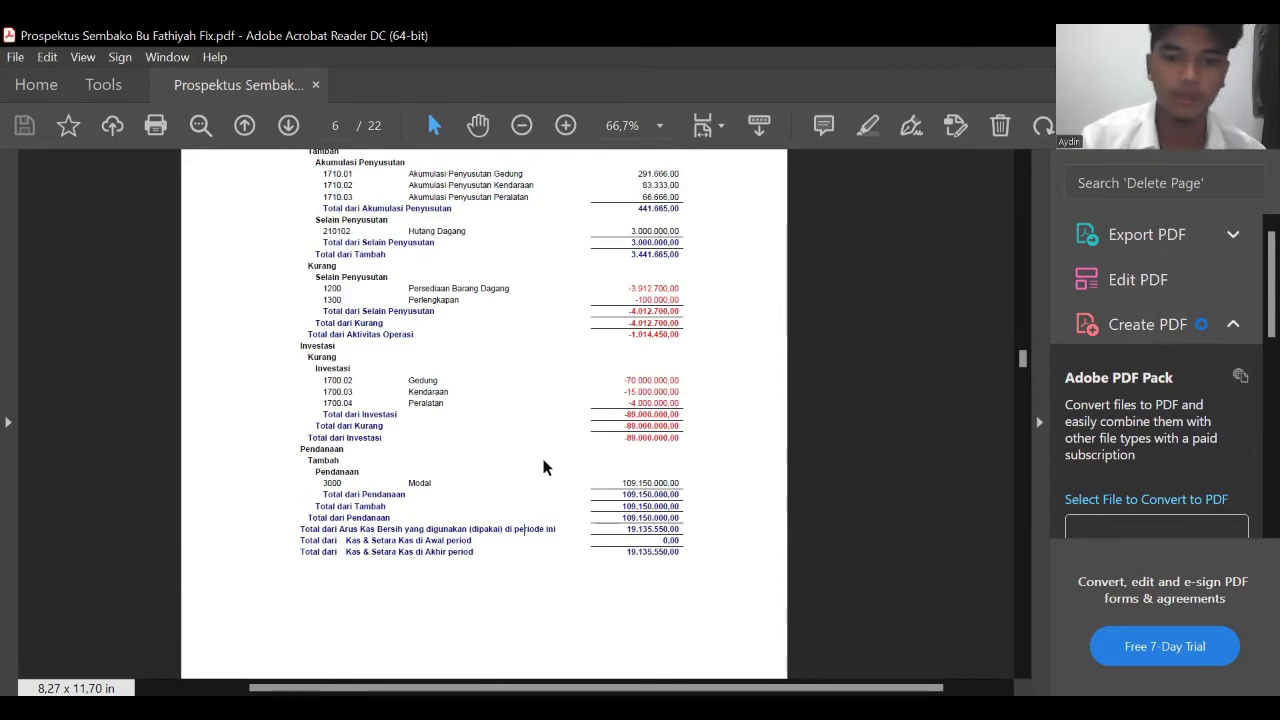
scroll(609, 514, "down", 1)
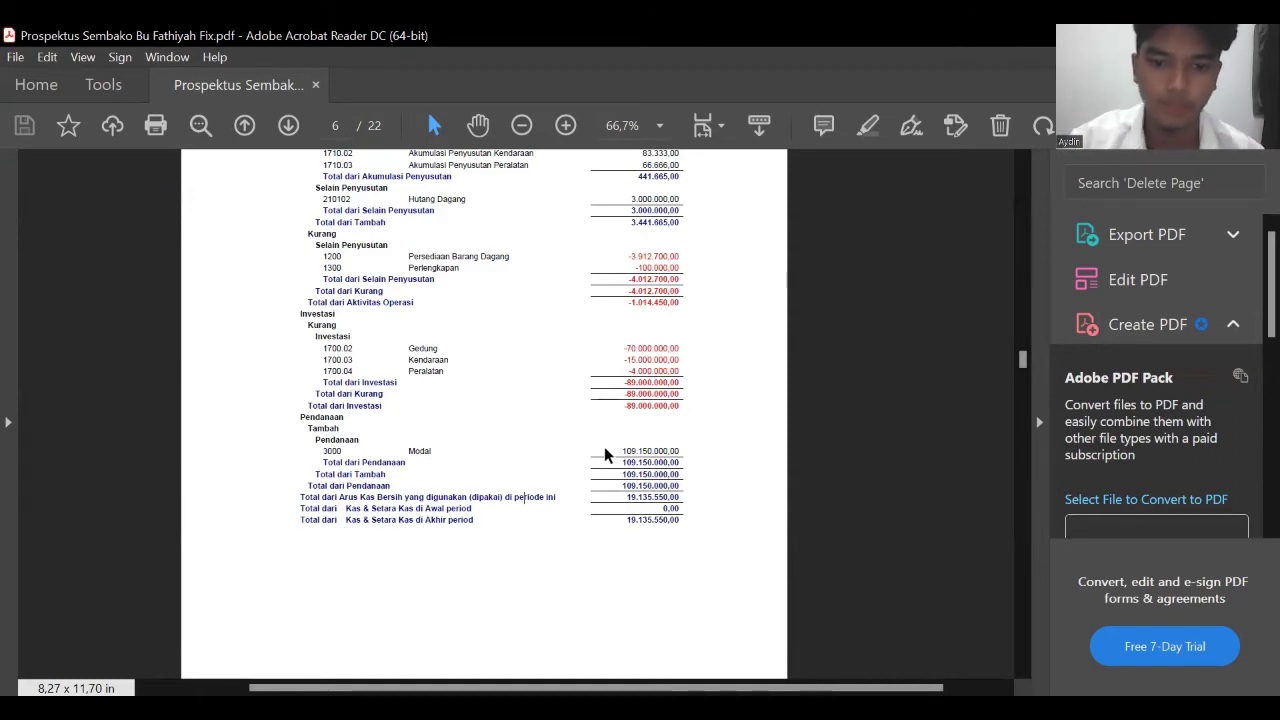
scroll(605, 452, "down", 7)
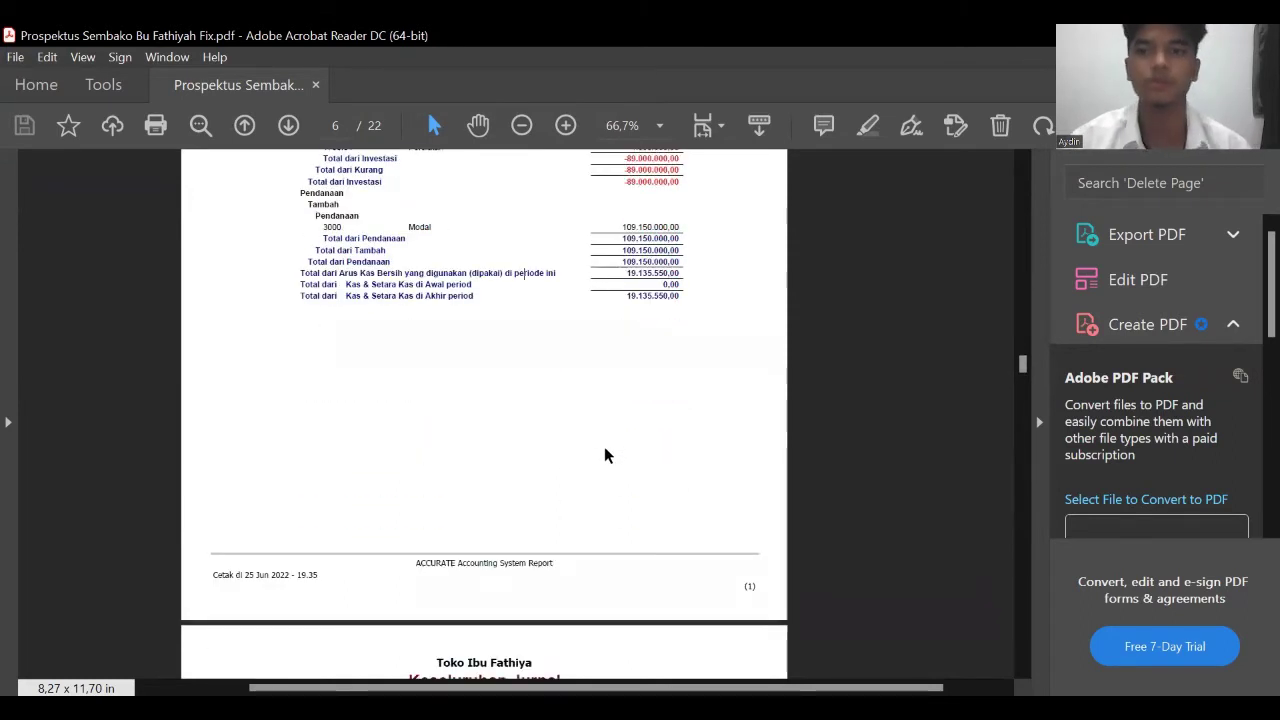
- Scroll through the Keseluruhan Jurnal pages 7 to 12 to the last journal page
scroll(605, 450, "down", 3)
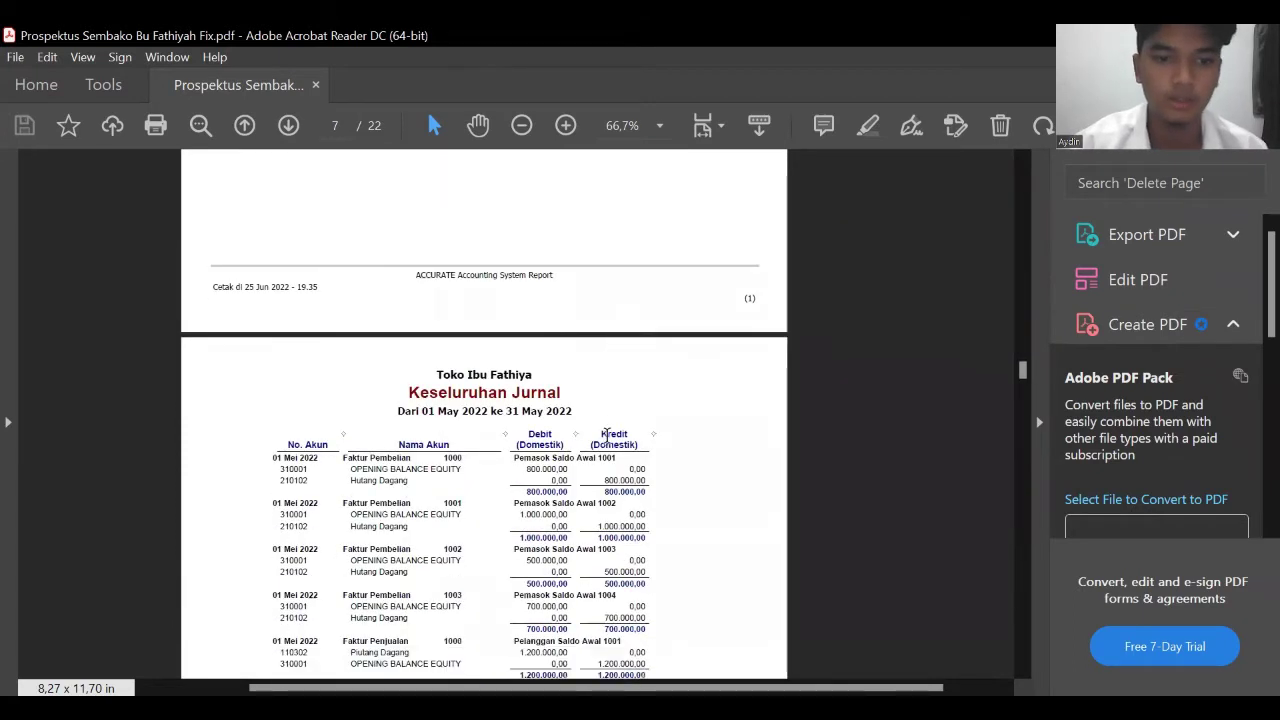
scroll(606, 432, "down", 2)
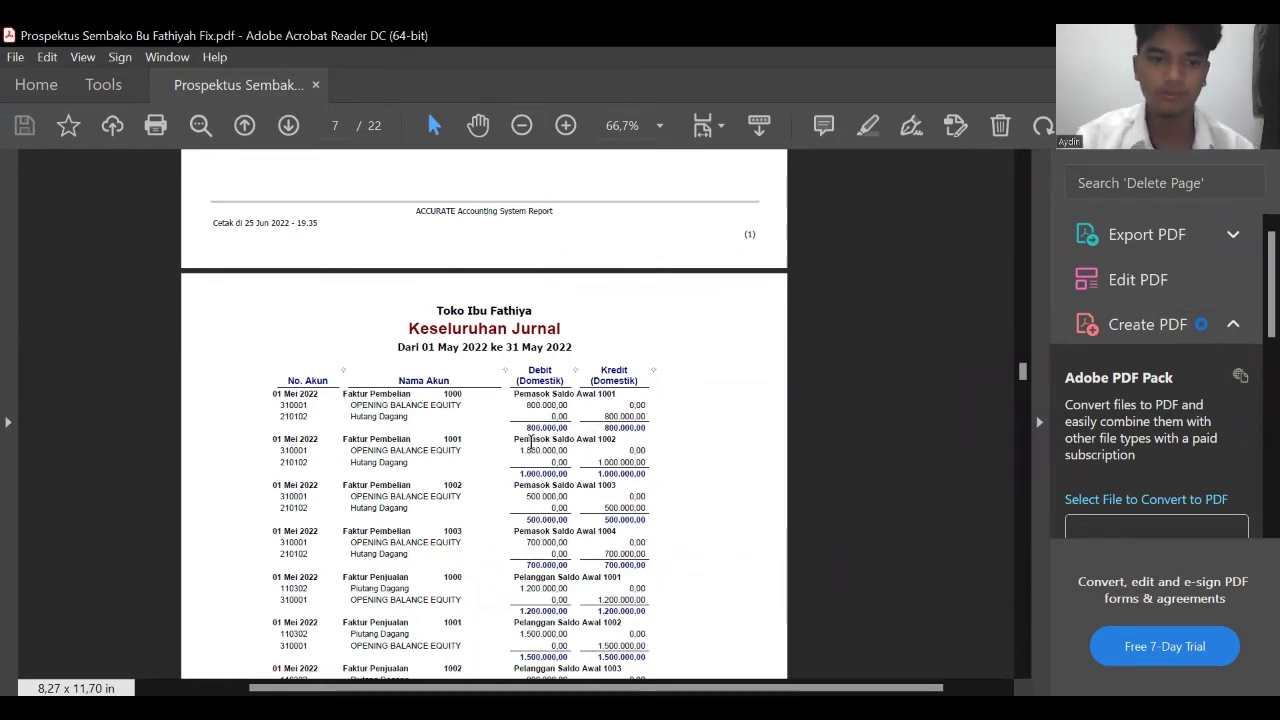
scroll(533, 440, "down", 1)
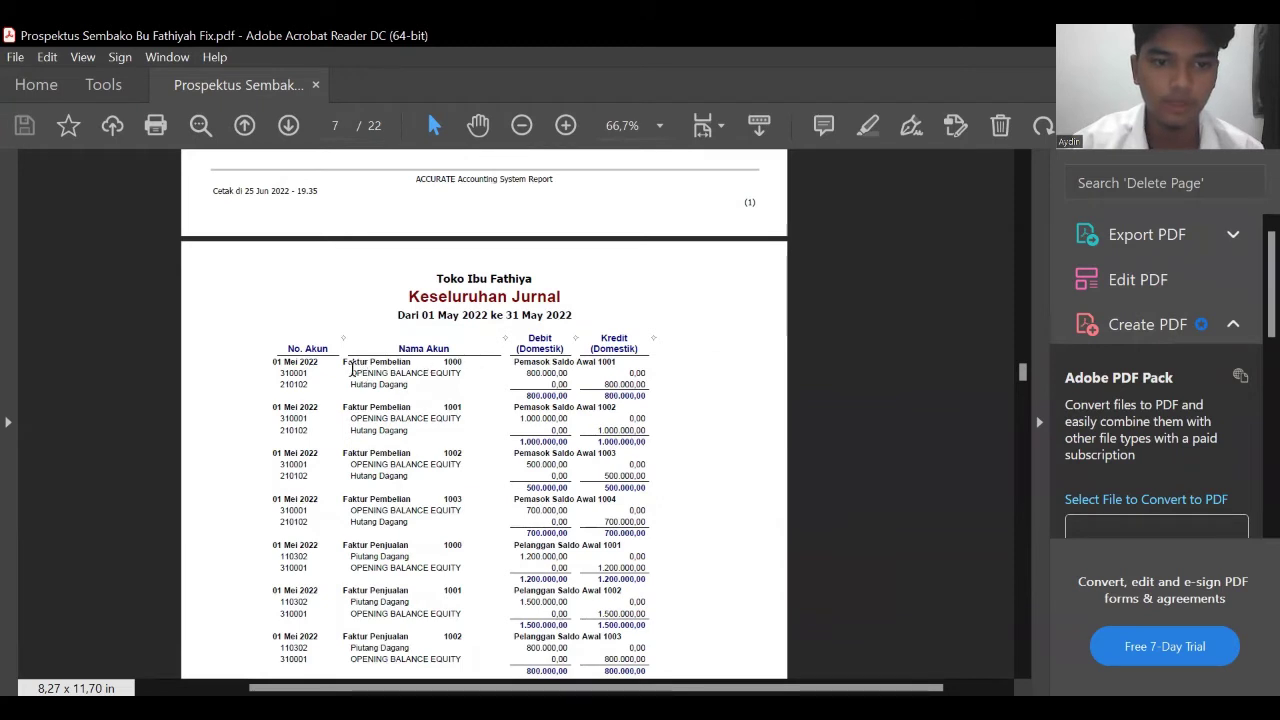
scroll(350, 372, "down", 1)
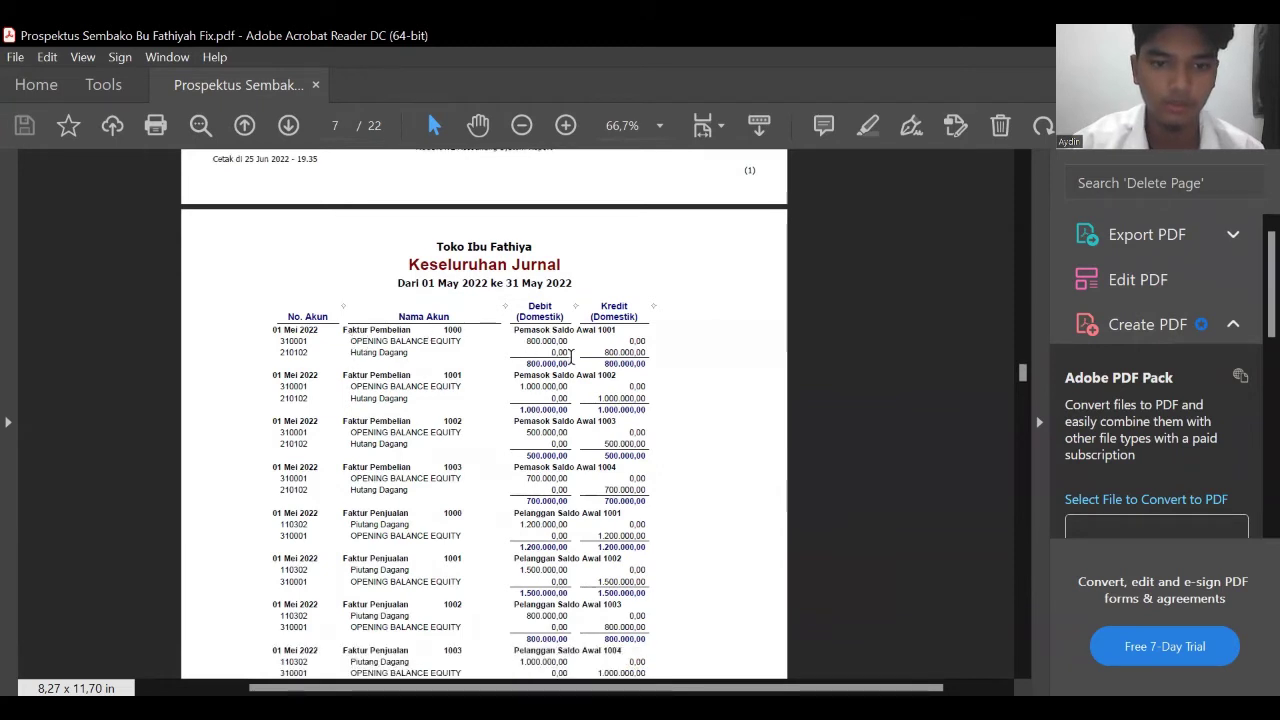
scroll(568, 360, "down", 5)
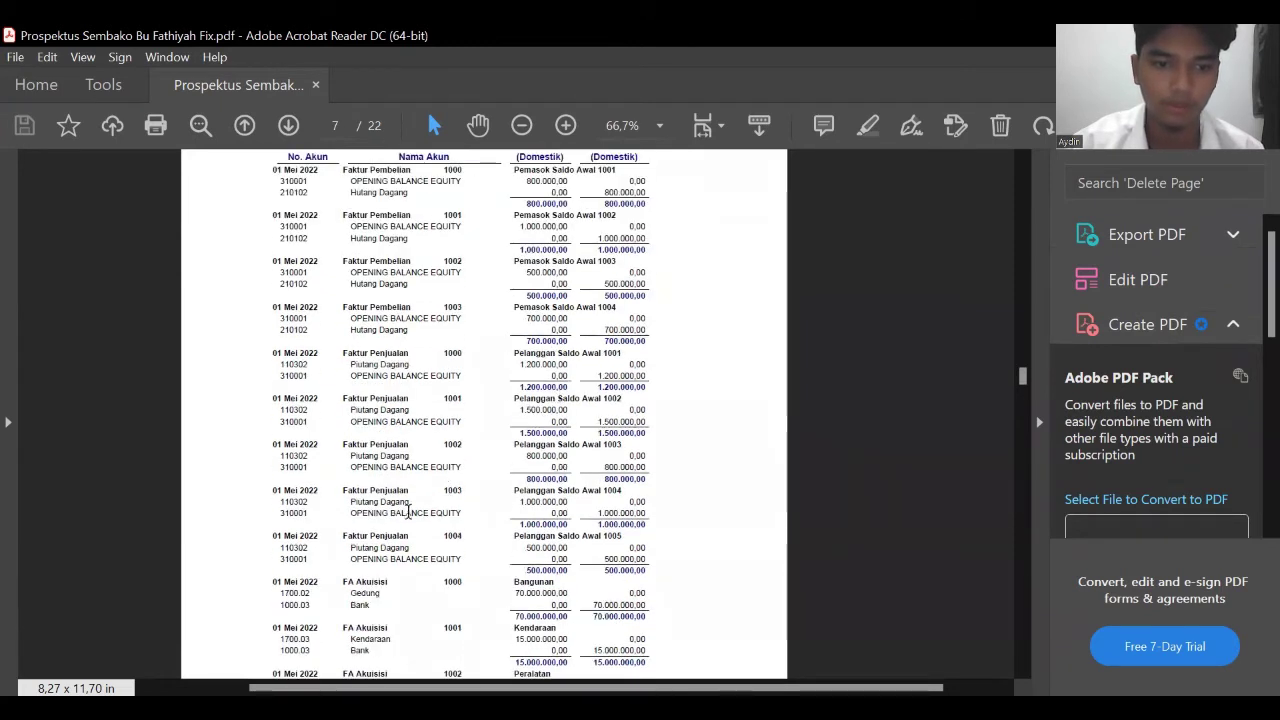
scroll(494, 363, "up", 8)
scroll(497, 357, "down", 12)
scroll(500, 345, "down", 8)
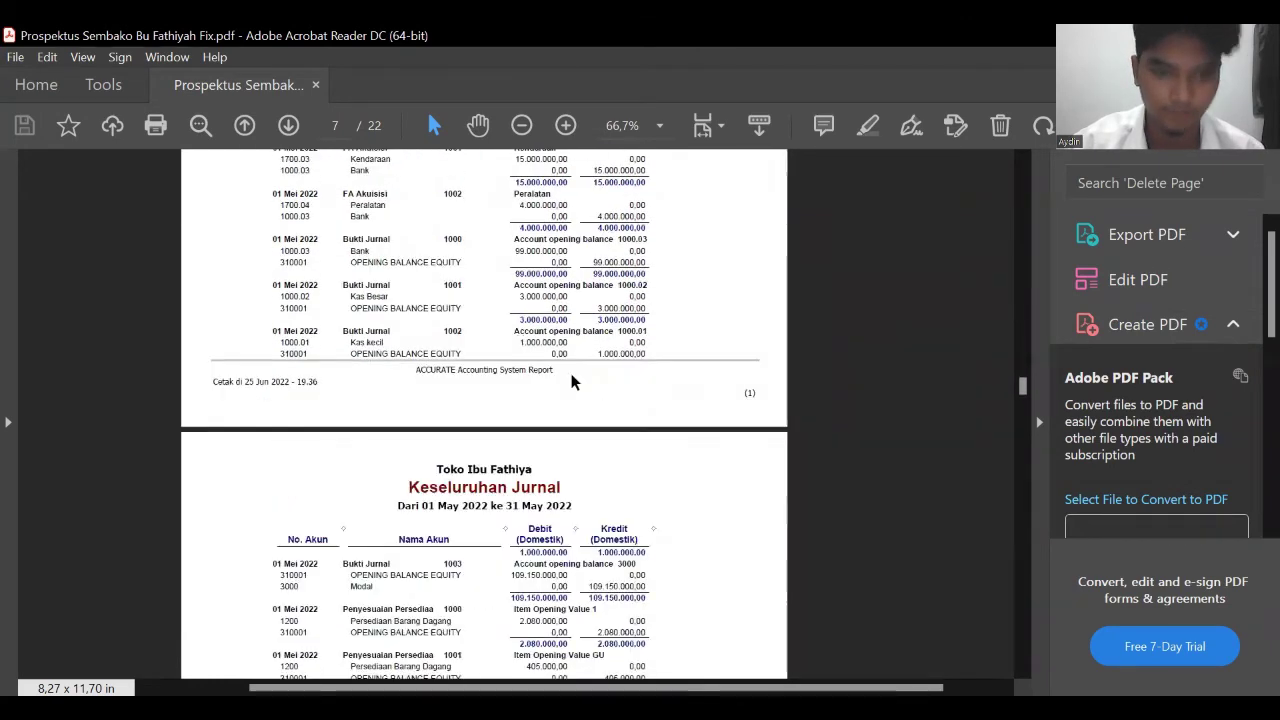
scroll(570, 380, "down", 5)
scroll(570, 380, "down", 10)
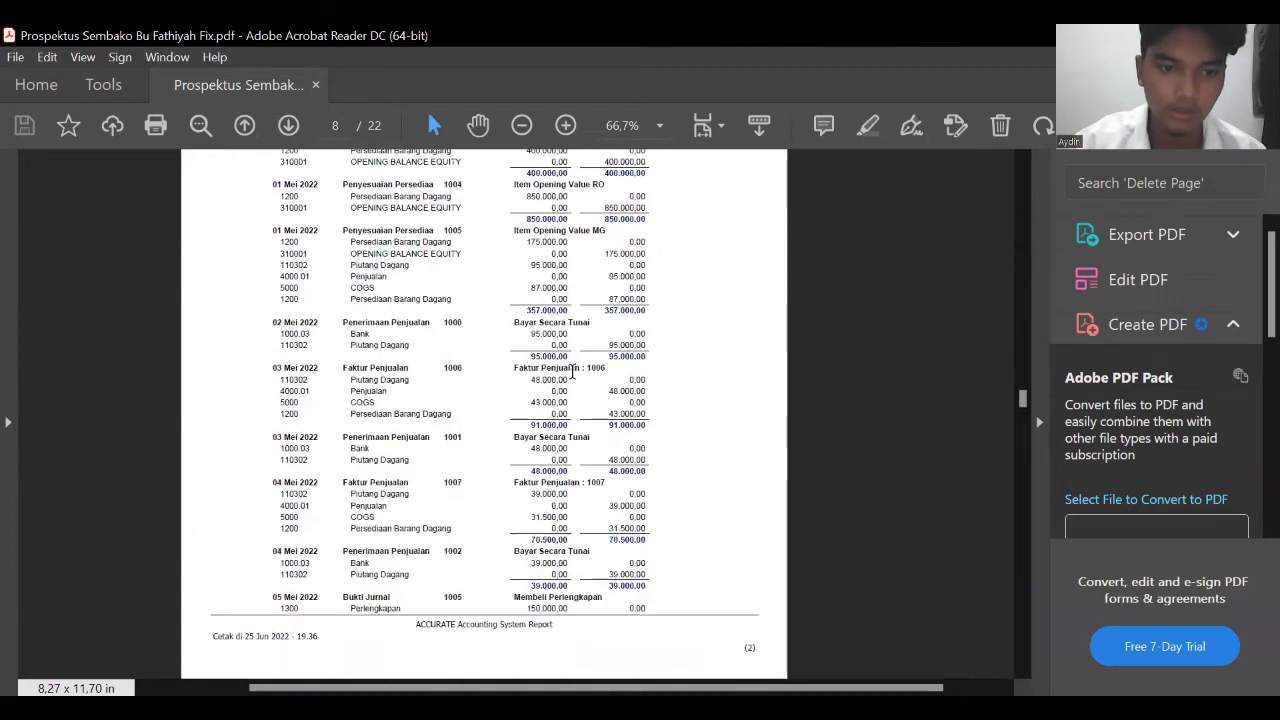
scroll(573, 372, "down", 10)
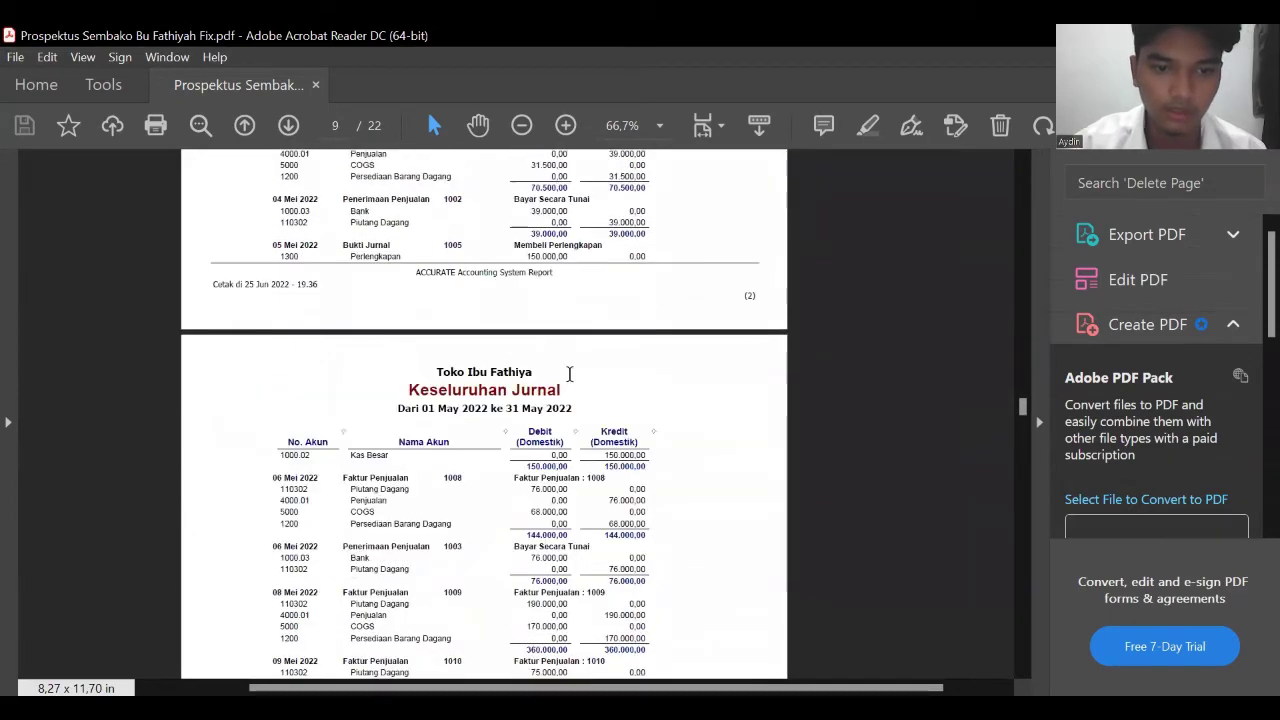
scroll(563, 380, "down", 8)
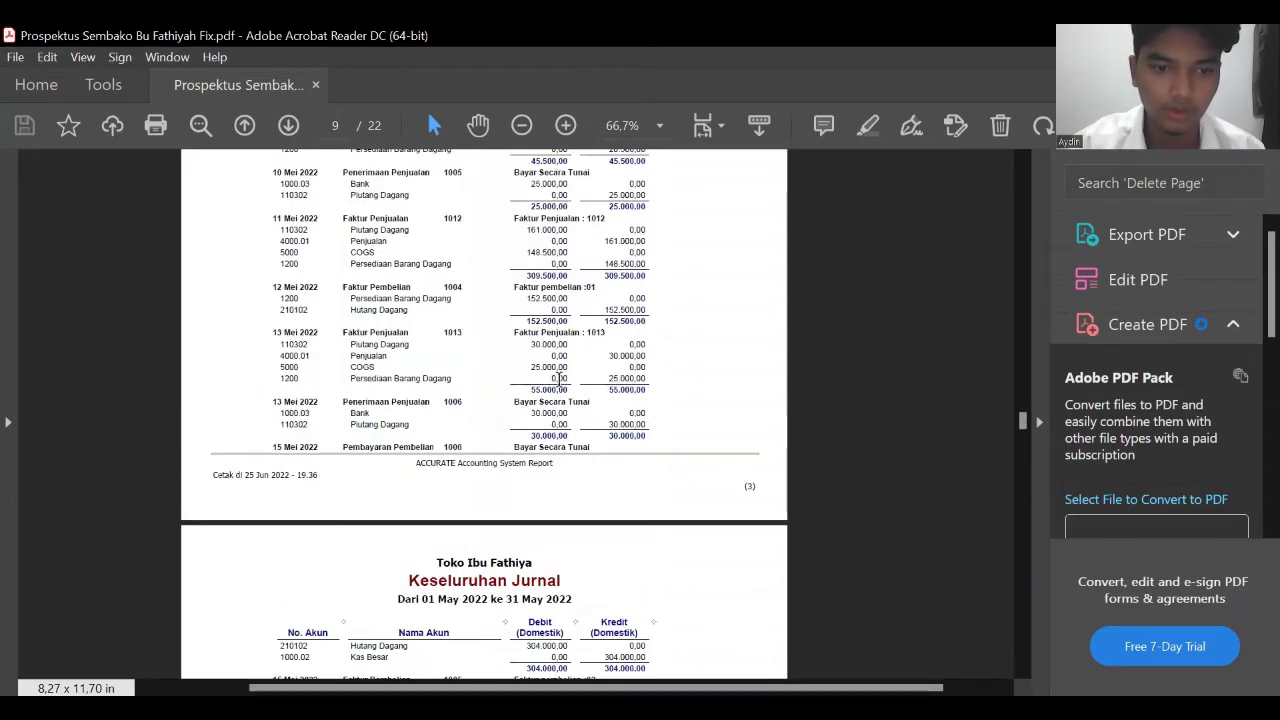
scroll(560, 375, "down", 4)
scroll(570, 390, "down", 4)
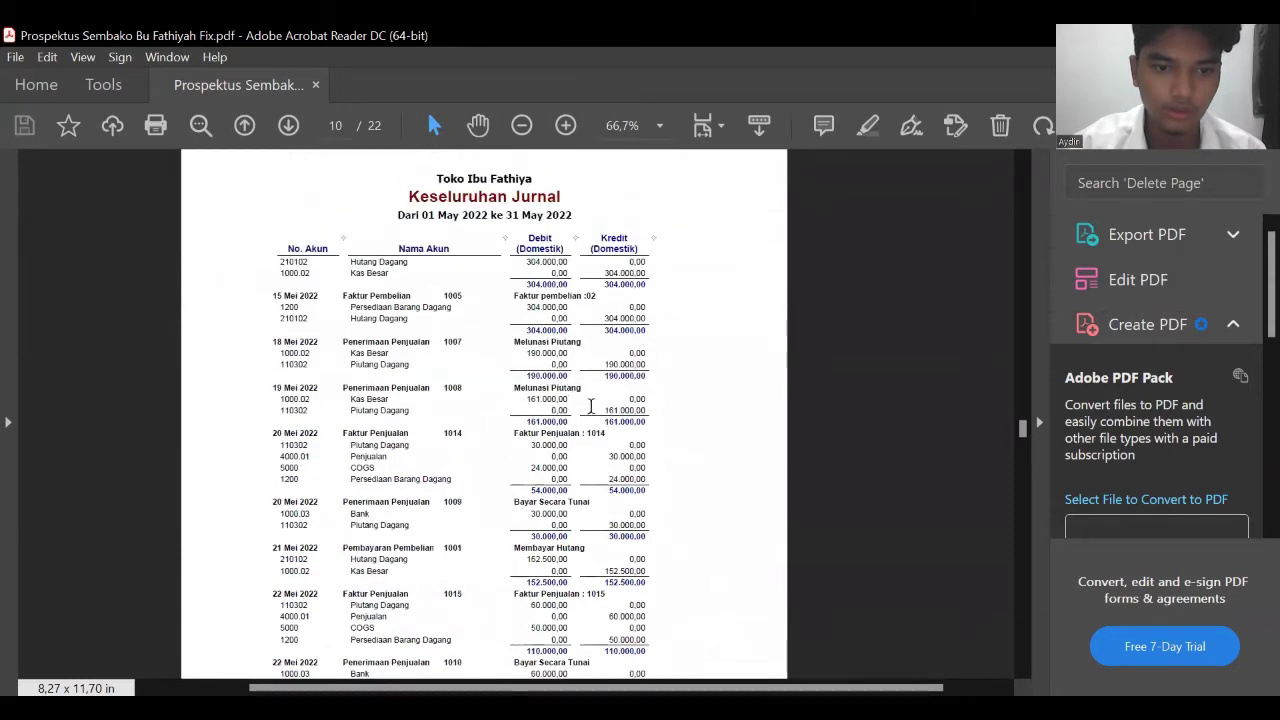
scroll(600, 420, "down", 6)
scroll(617, 468, "down", 10)
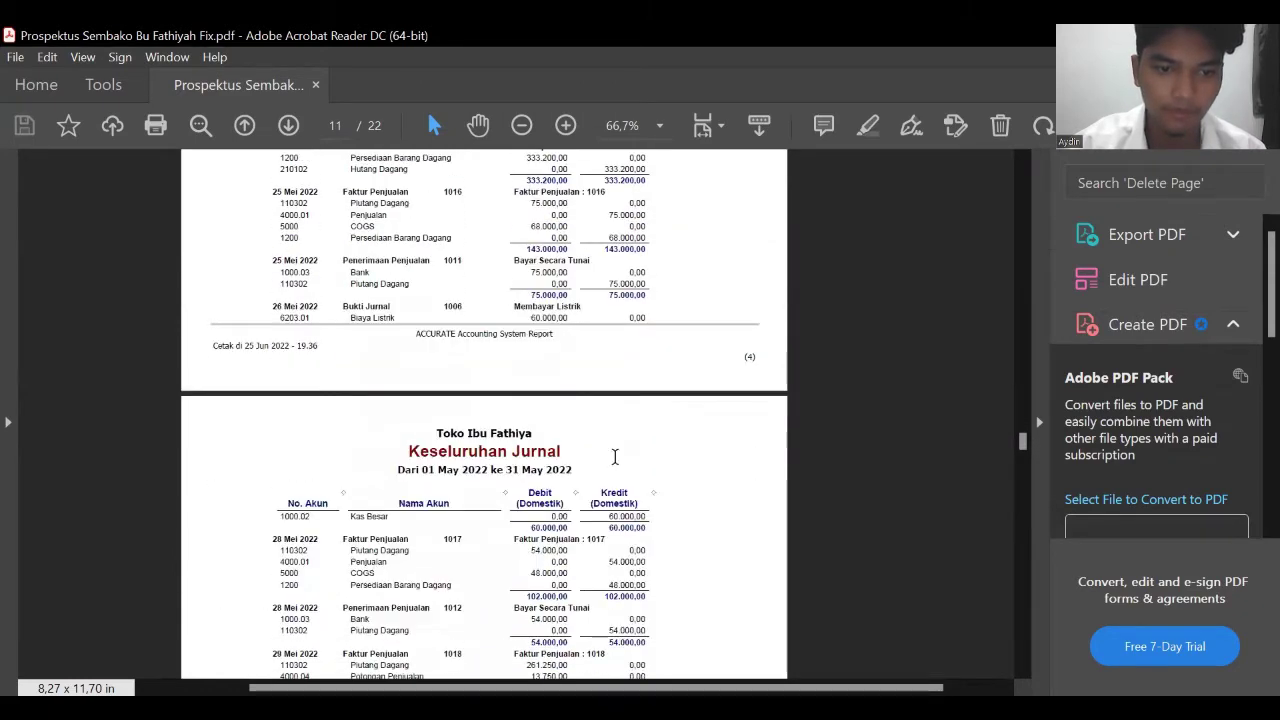
scroll(611, 445, "down", 8)
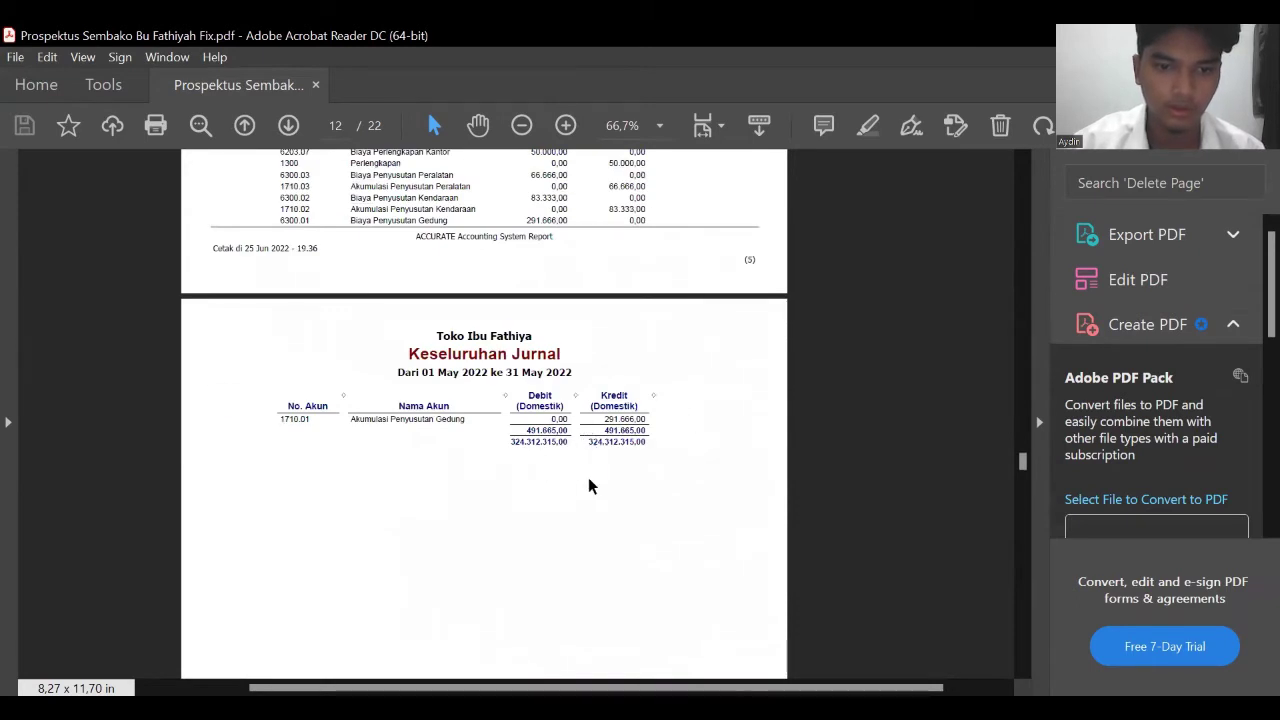
- Highlight the final debit and credit totals of 324.312.315,00 on page 12
left_click_drag(532, 449, 646, 441)
left_click(507, 488)
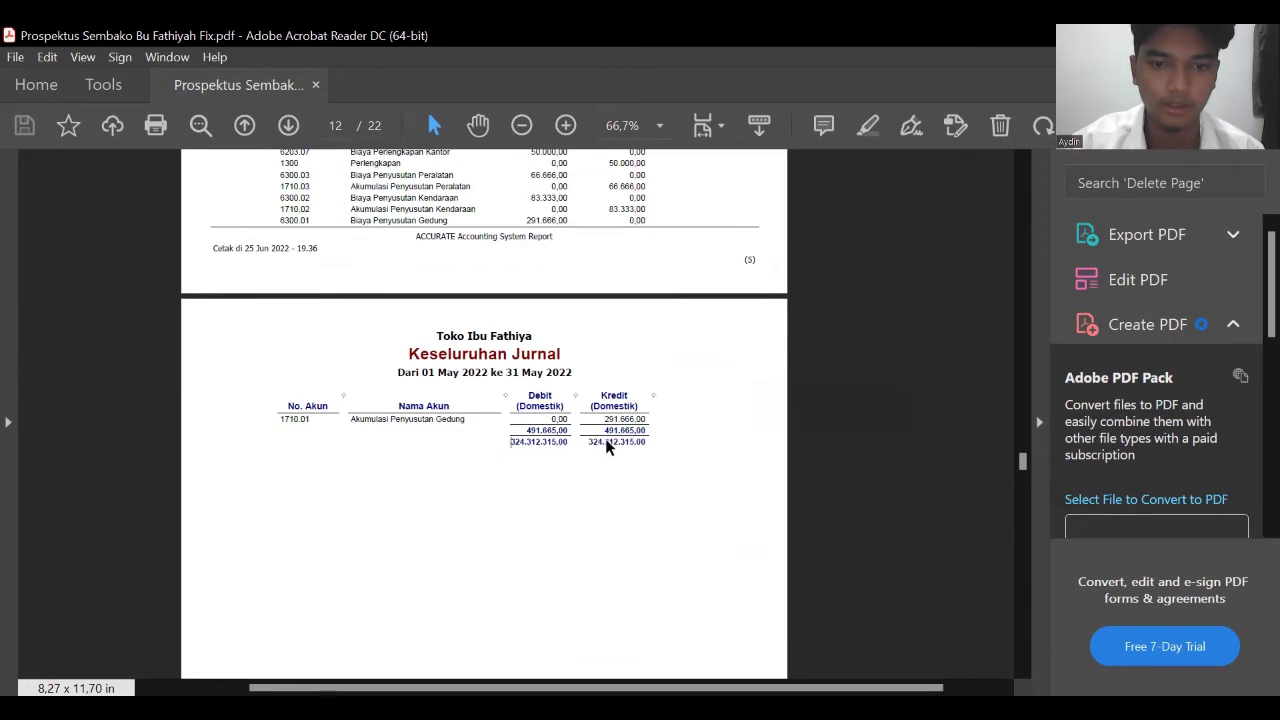
left_click_drag(571, 440, 630, 439)
left_click(580, 450)
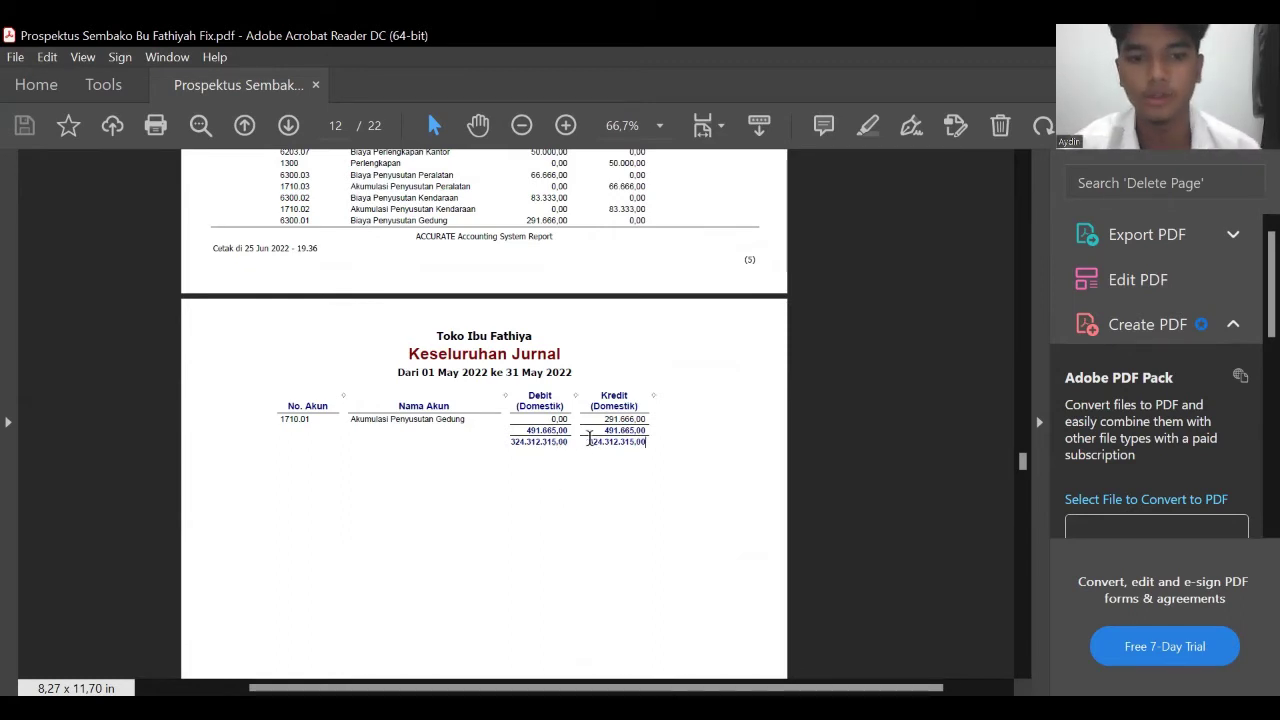
scroll(449, 391, "down", 10)
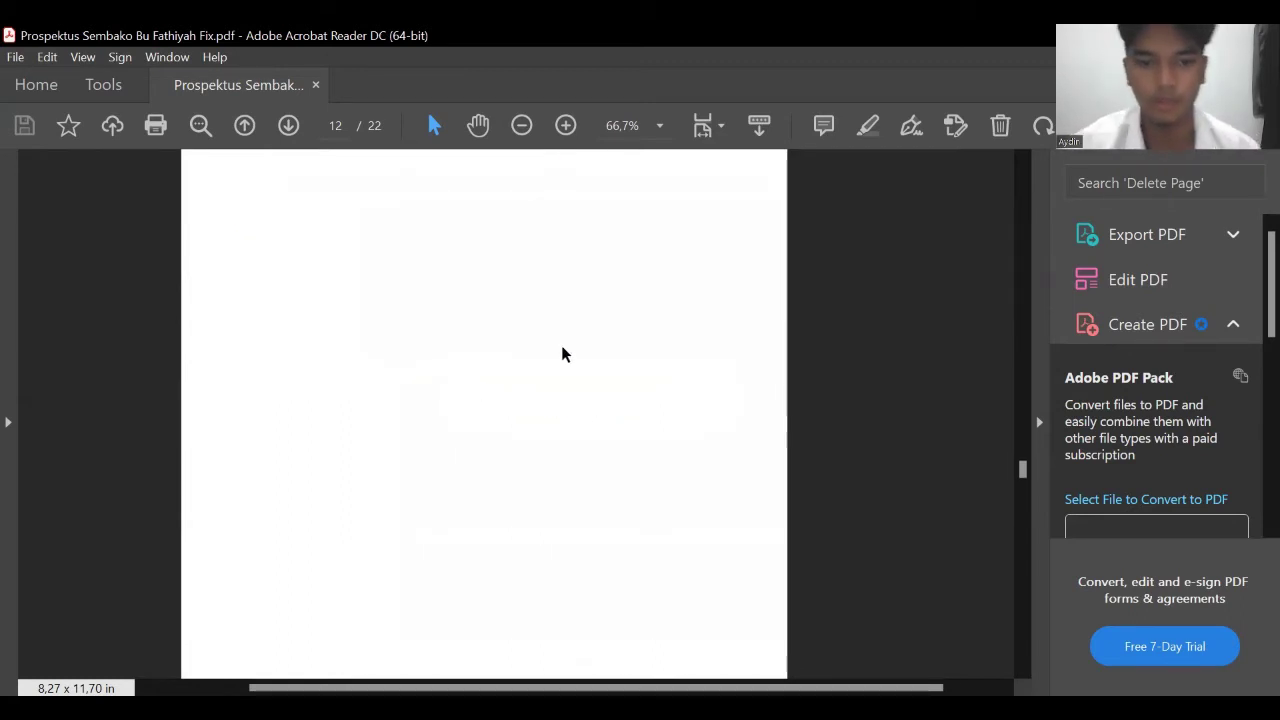
- Go through the page 13 Laba/Rugi report and highlight its LABA KOTOR line
scroll(581, 339, "down", 3)
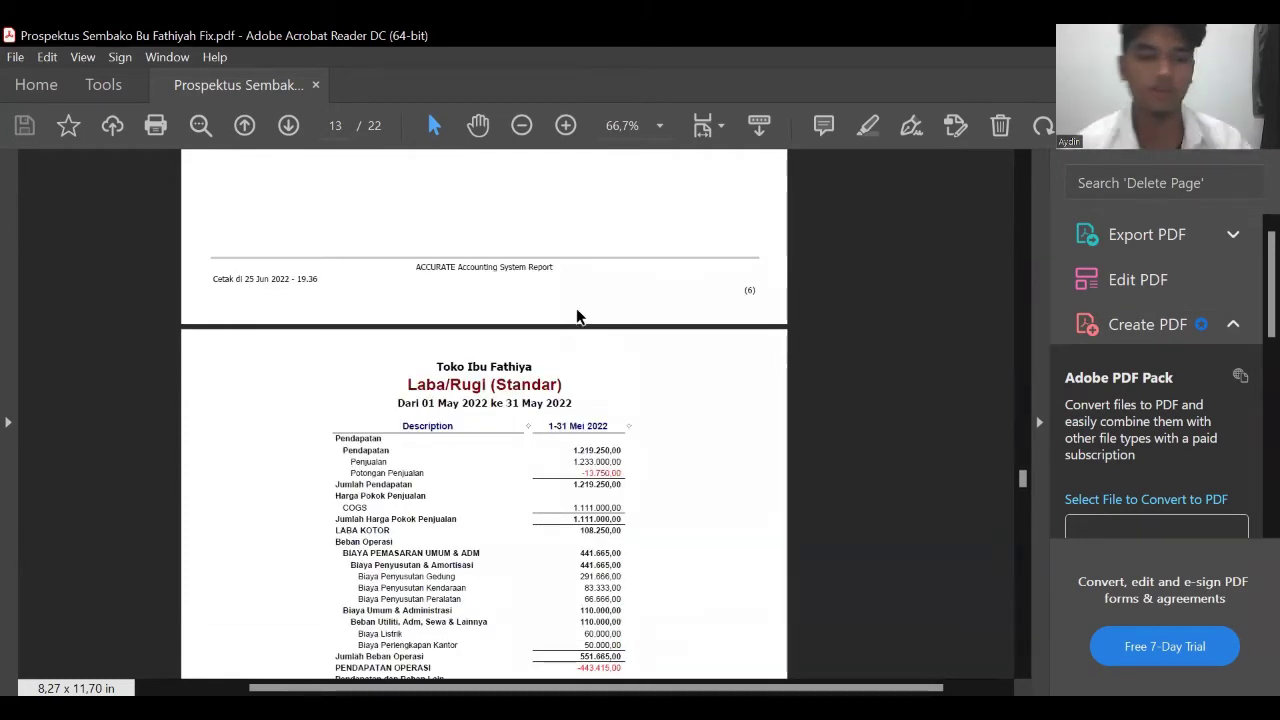
scroll(578, 318, "down", 1)
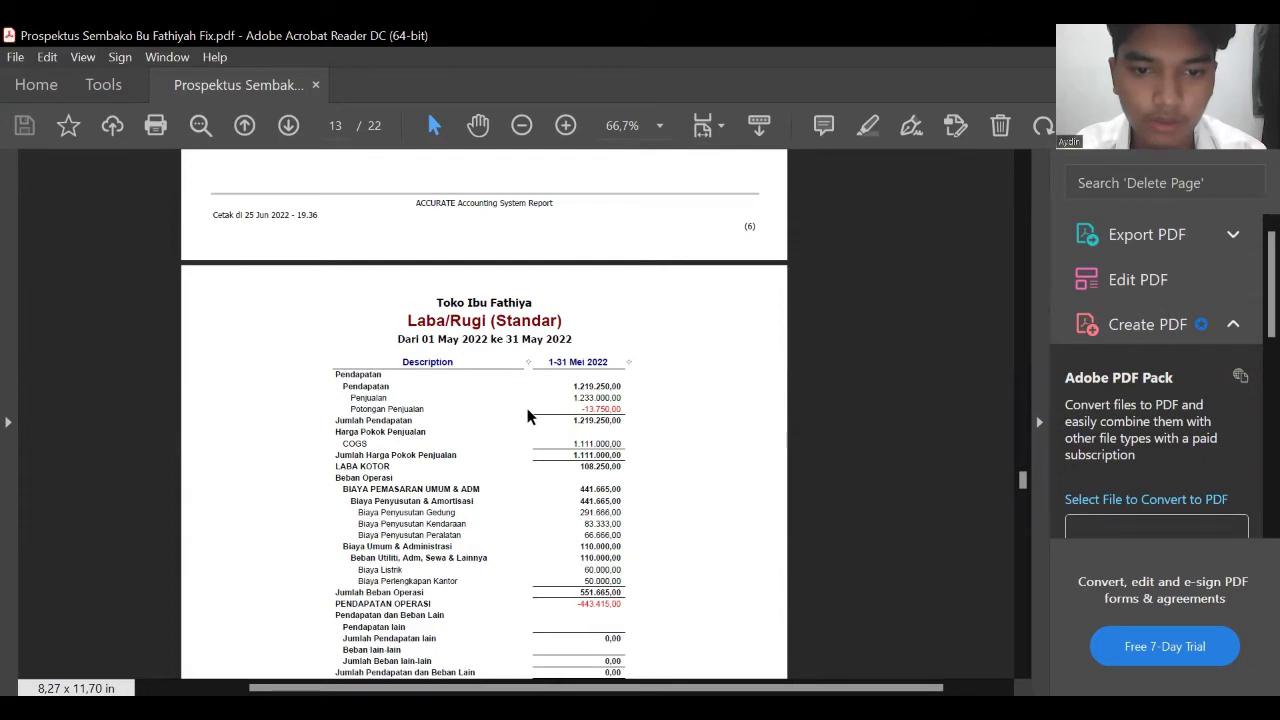
scroll(530, 412, "down", 1)
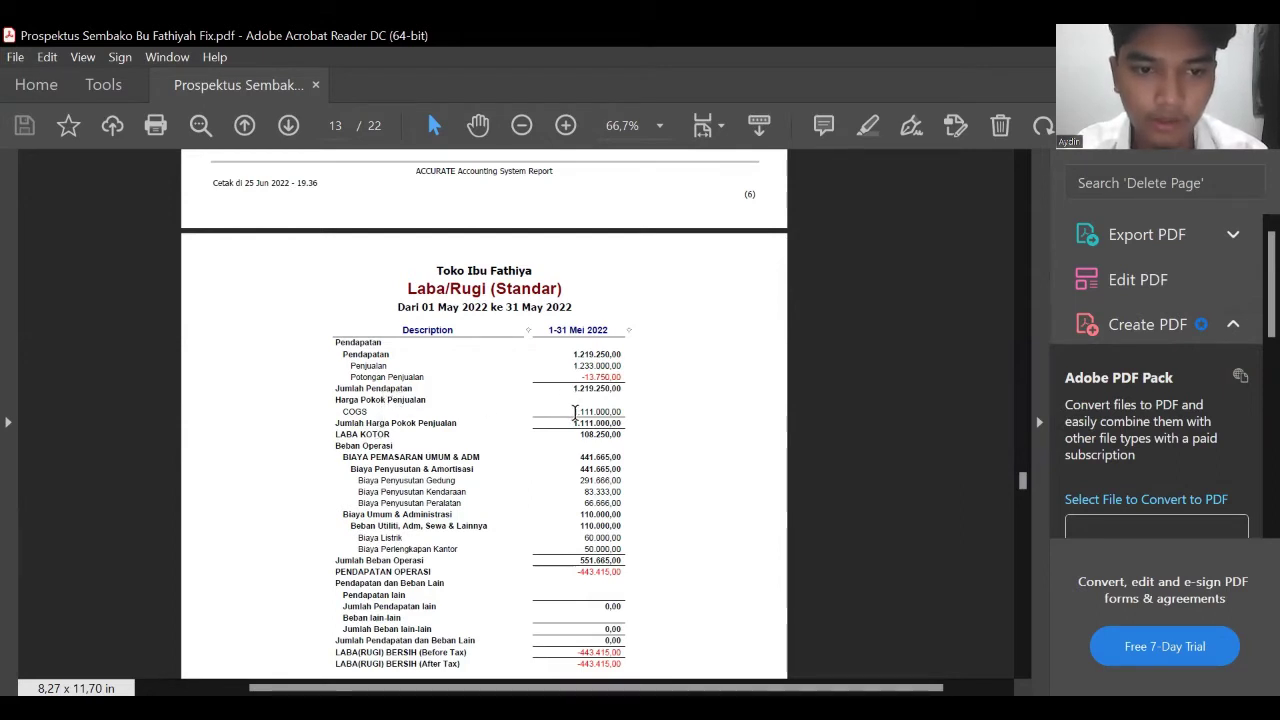
scroll(575, 413, "down", 1)
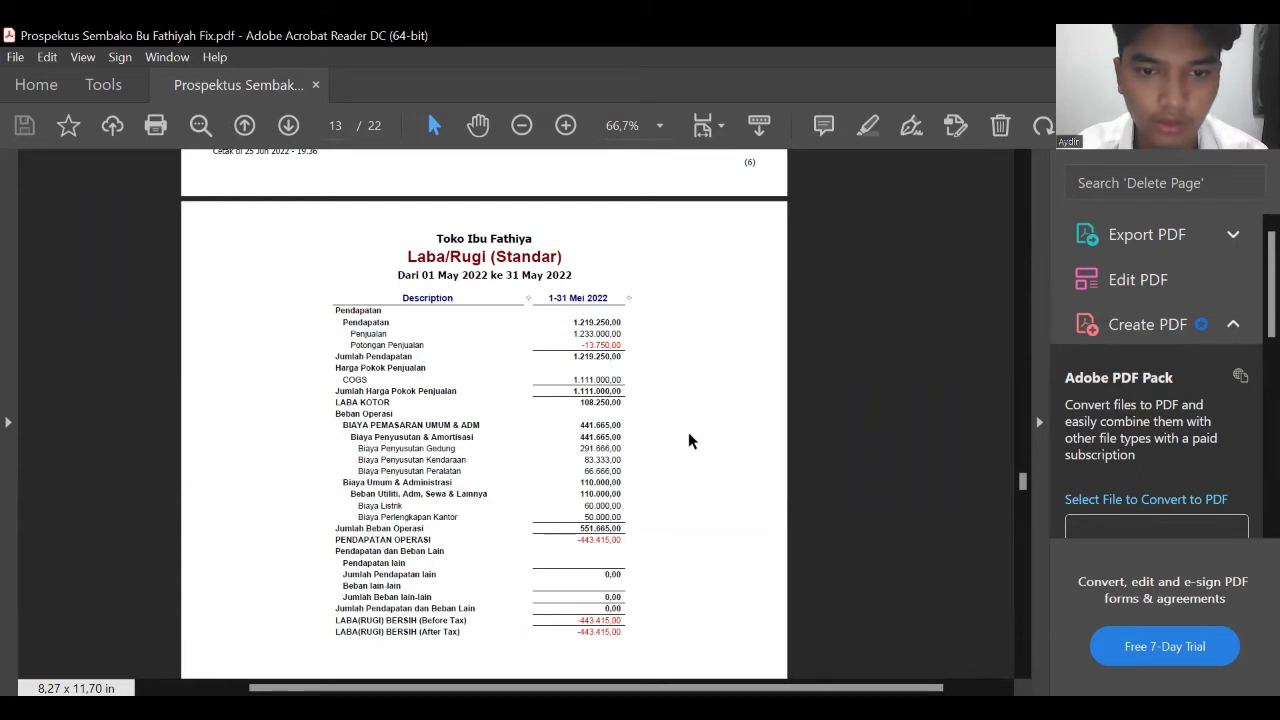
scroll(417, 418, "down", 1)
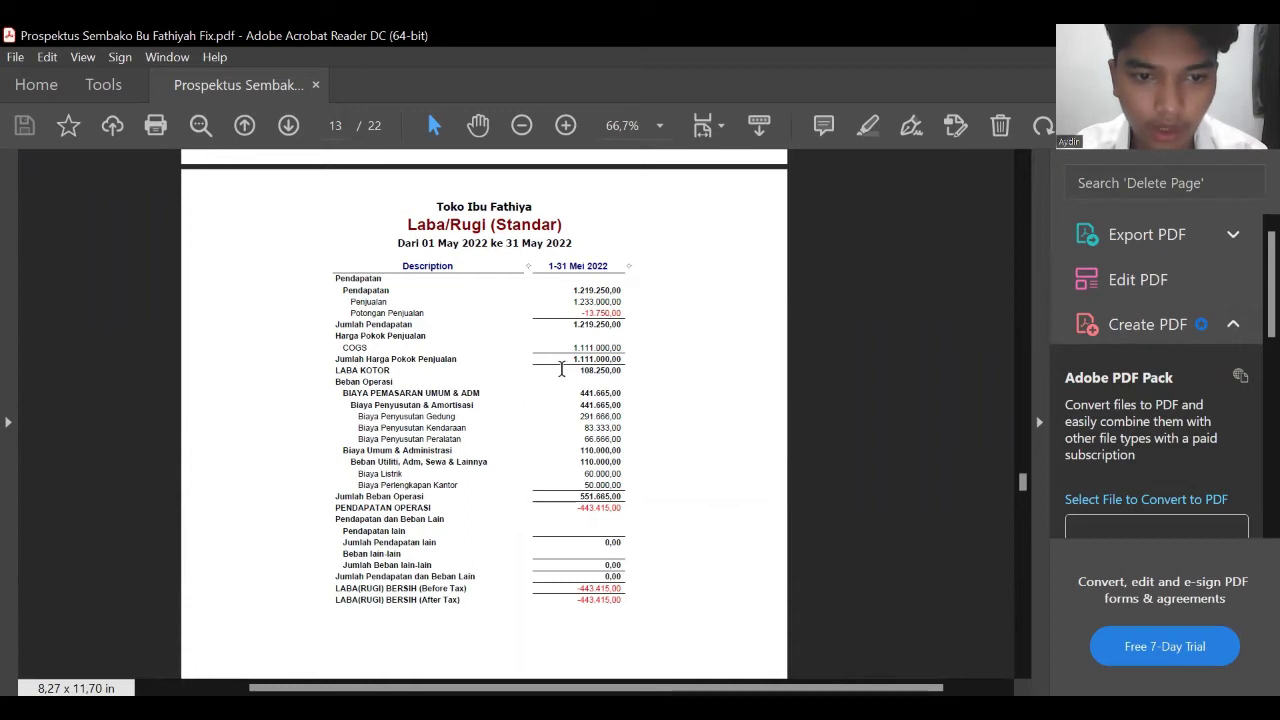
triple_click(590, 370)
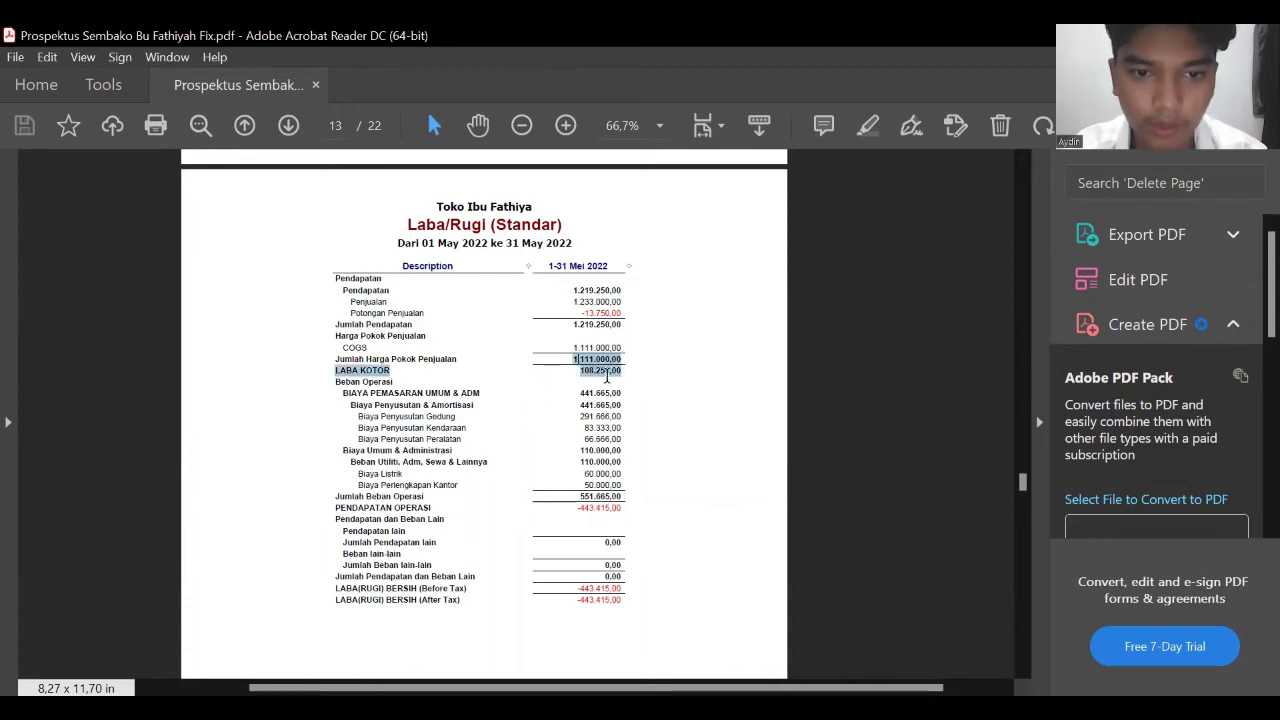
left_click(608, 370)
- Highlight the PENDAPATAN OPERASI line and revenue rows, then continue to the page 14 Neraca
scroll(544, 377, "down", 1)
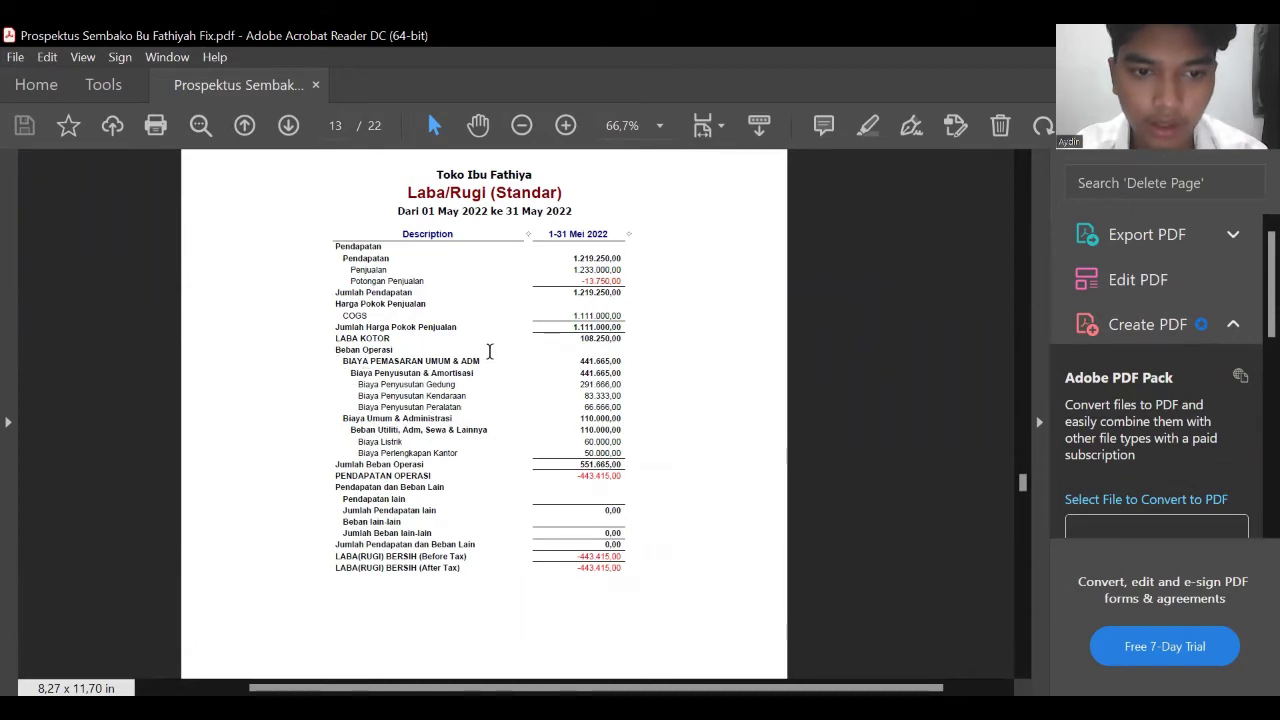
scroll(540, 420, "down", 2)
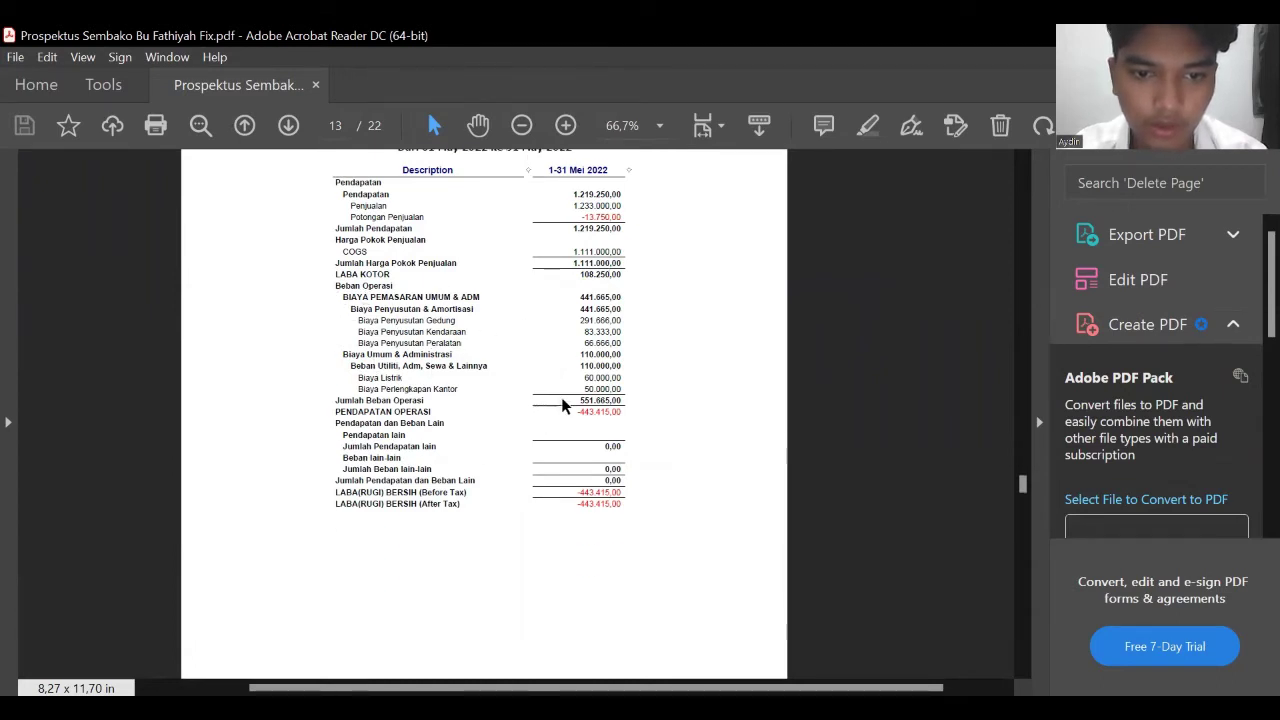
left_click_drag(576, 401, 612, 400)
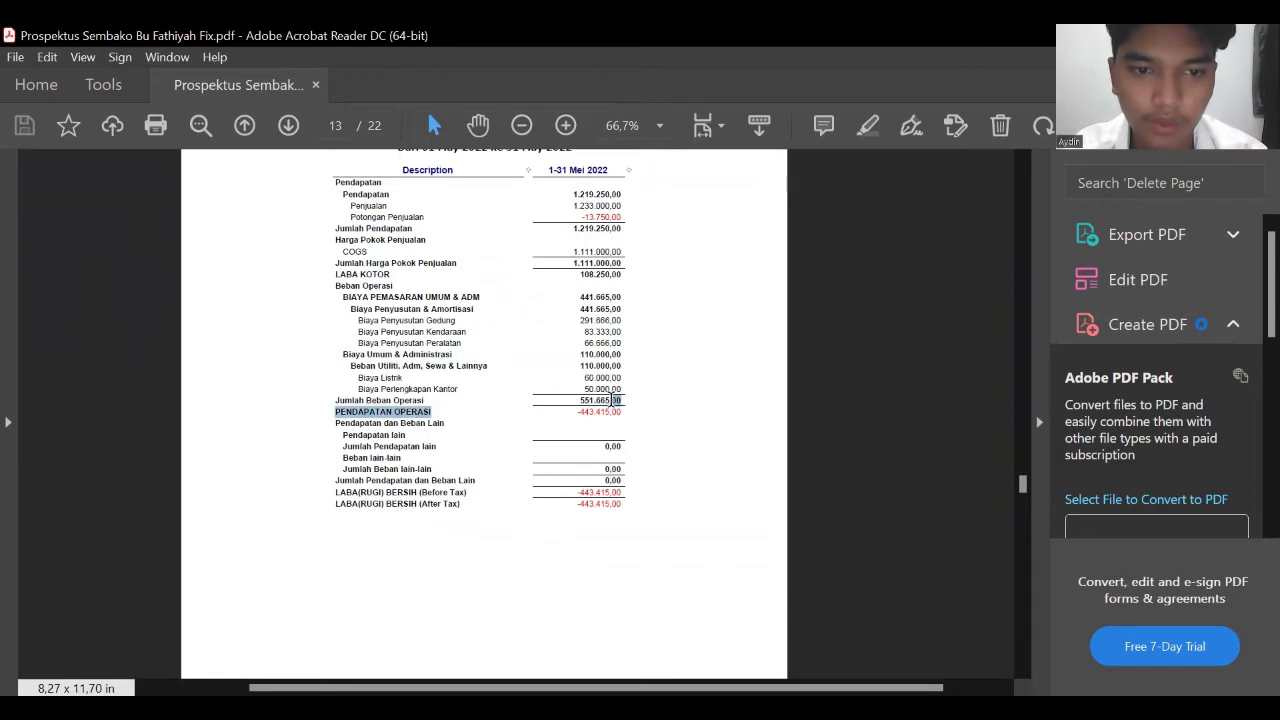
left_click(566, 410)
scroll(545, 385, "up", 2)
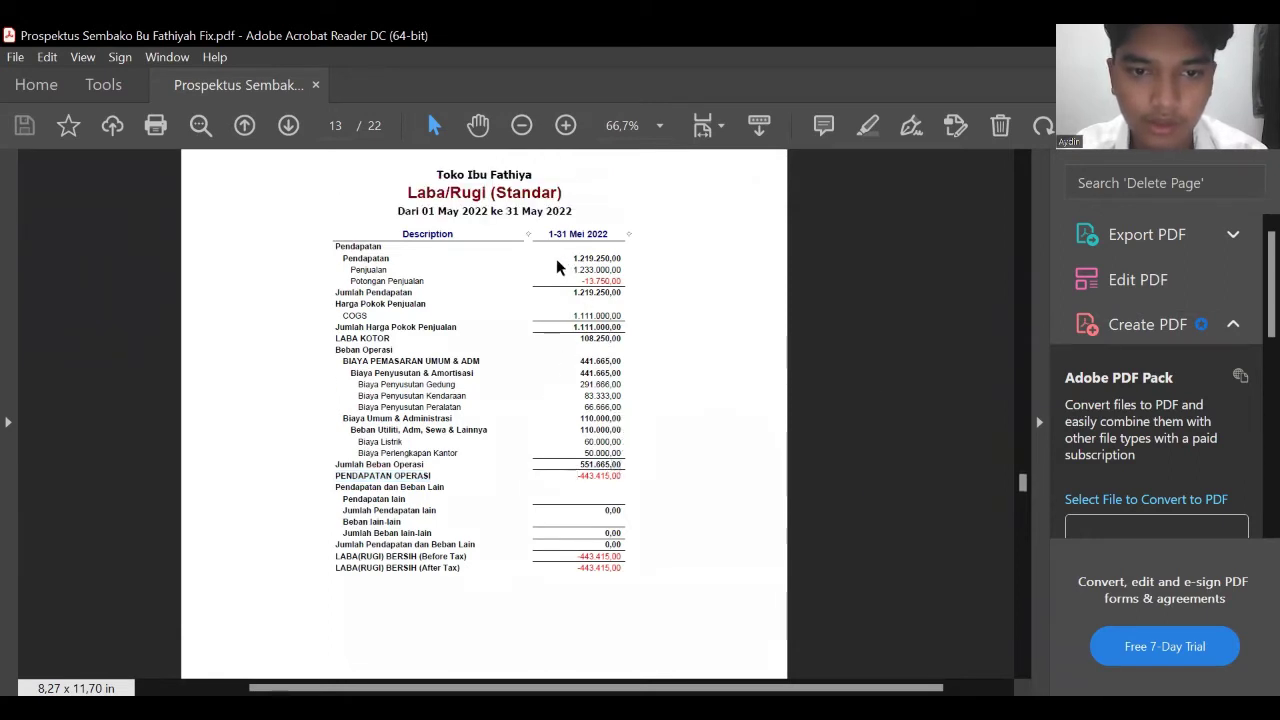
left_click_drag(568, 262, 620, 320)
left_click(610, 386)
scroll(611, 386, "down", 1)
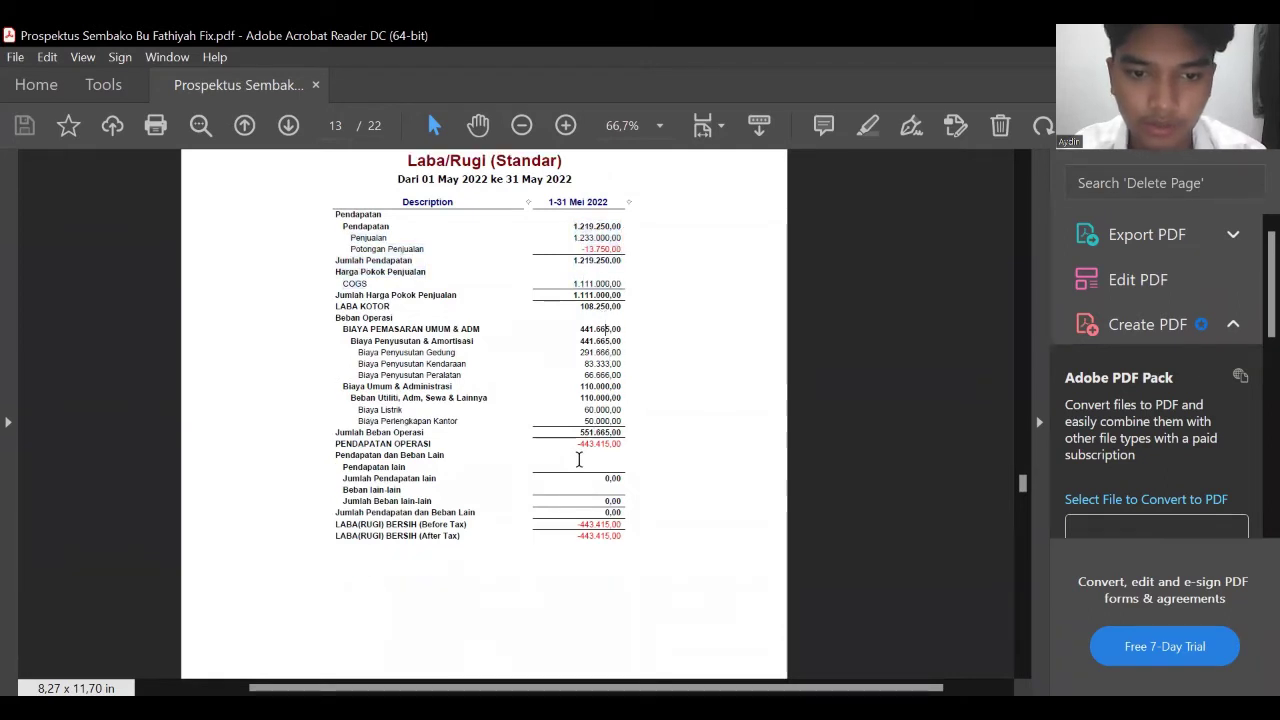
scroll(585, 405, "down", 10)
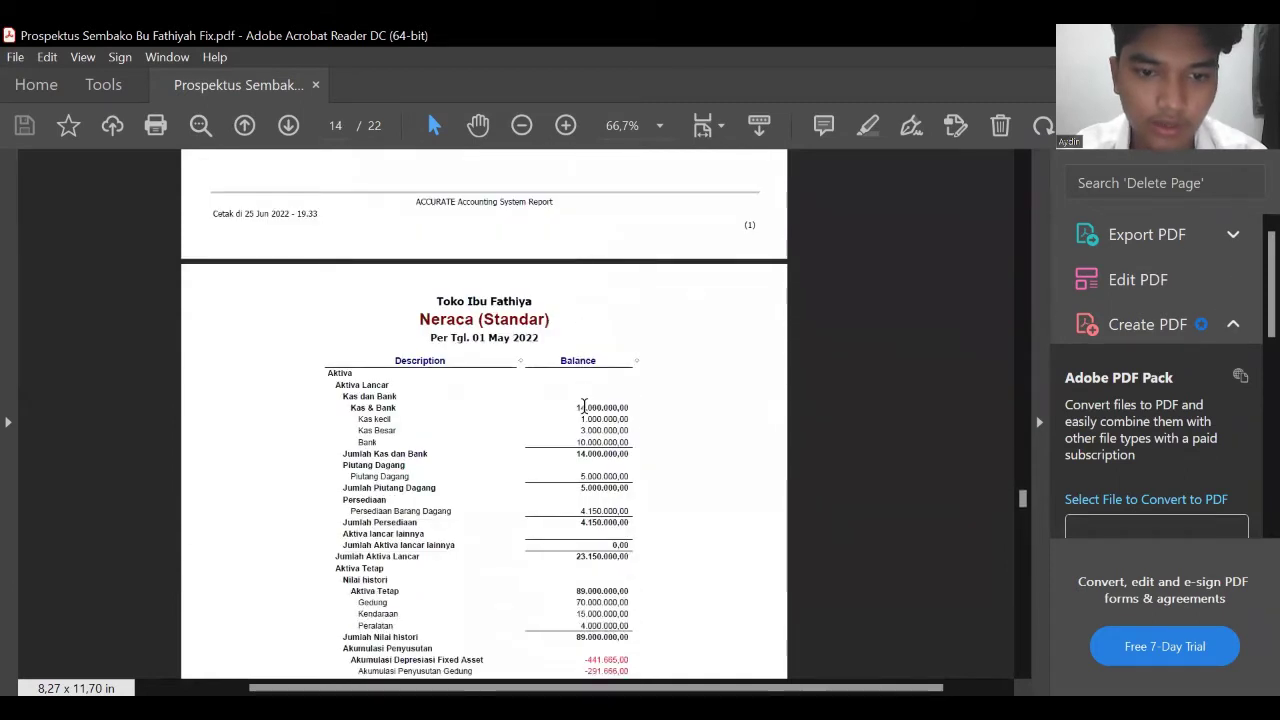
scroll(584, 405, "down", 5)
scroll(584, 405, "down", 1)
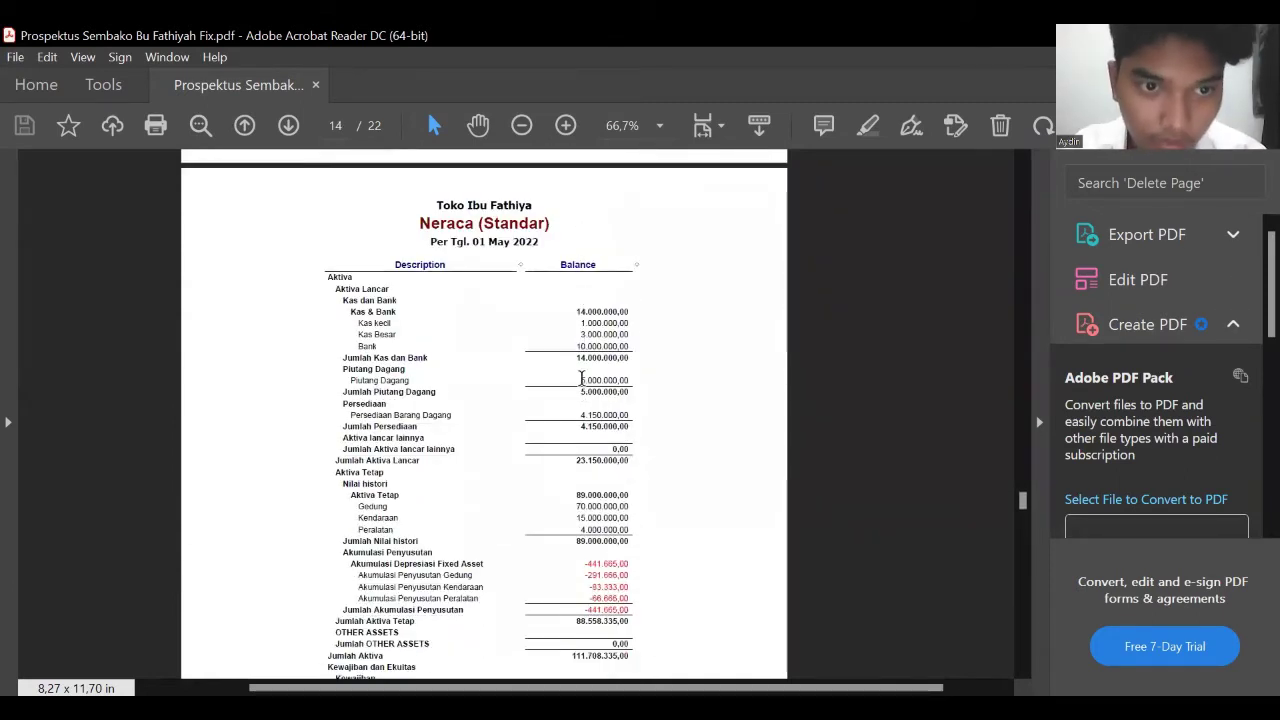
scroll(490, 376, "down", 4)
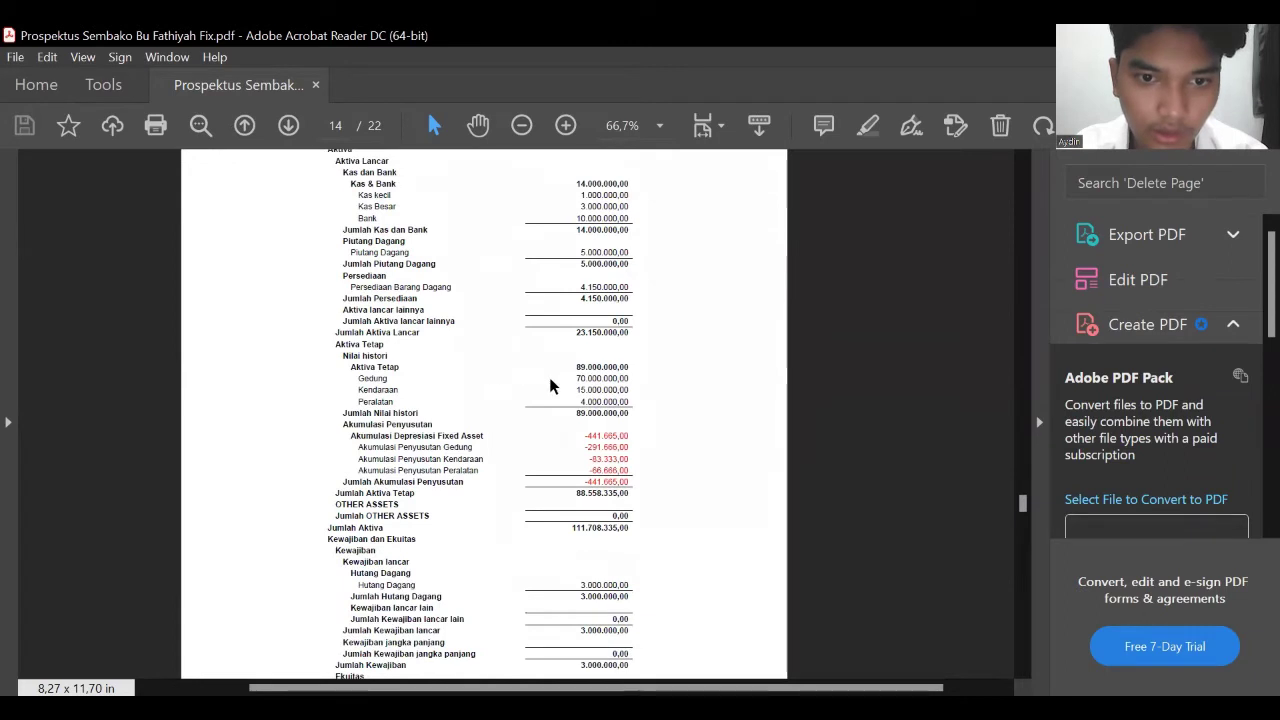
scroll(531, 378, "down", 4)
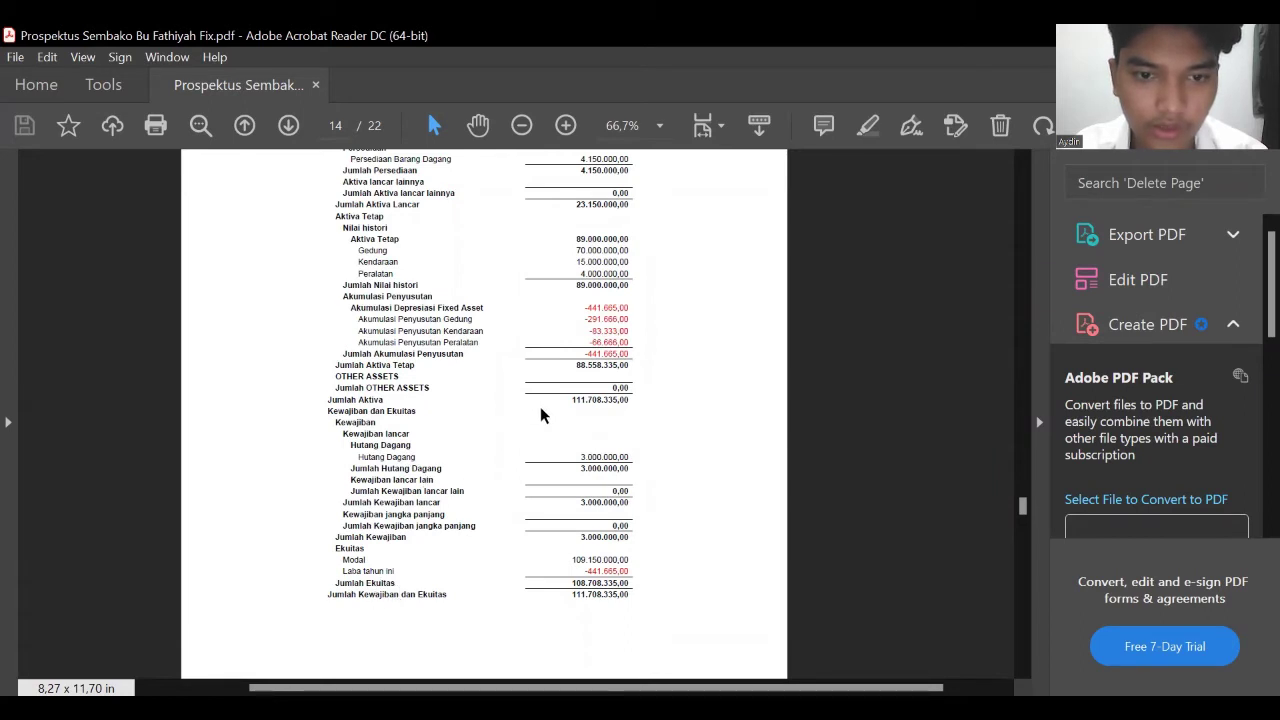
scroll(506, 416, "up", 1)
left_click_drag(568, 464, 605, 655)
scroll(600, 540, "down", 2)
left_click(575, 565)
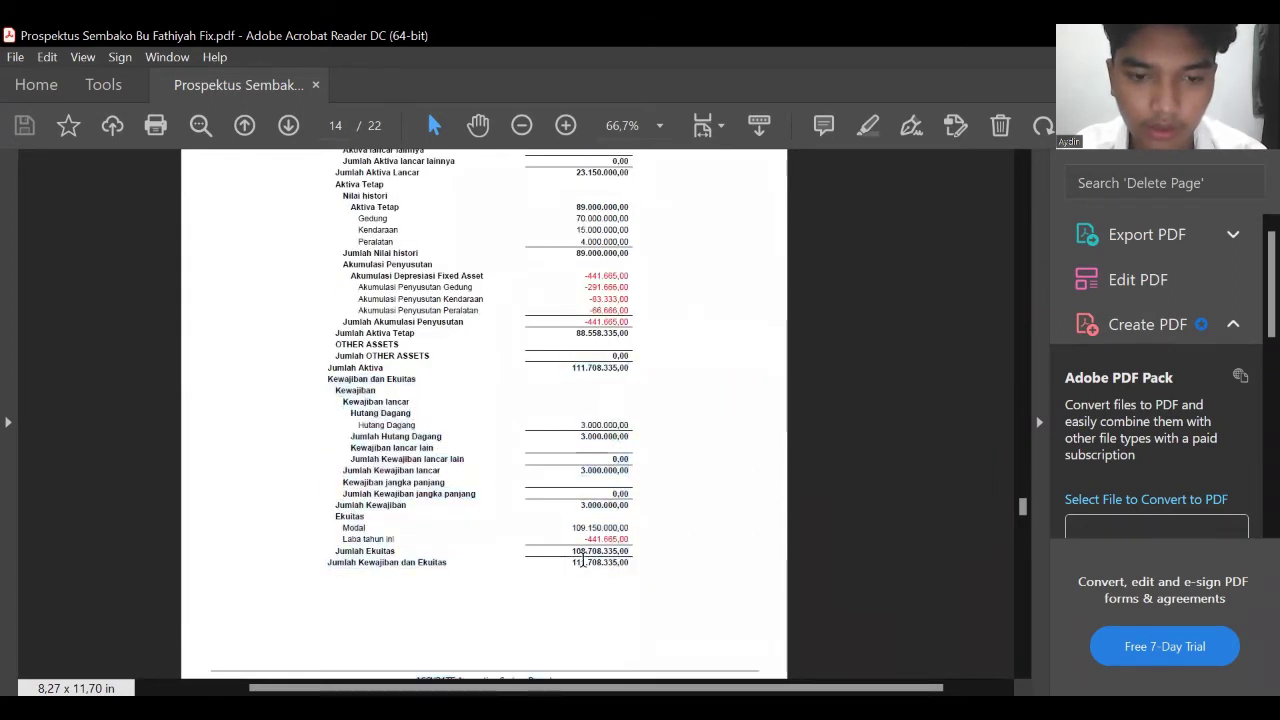
scroll(557, 257, "up", 3)
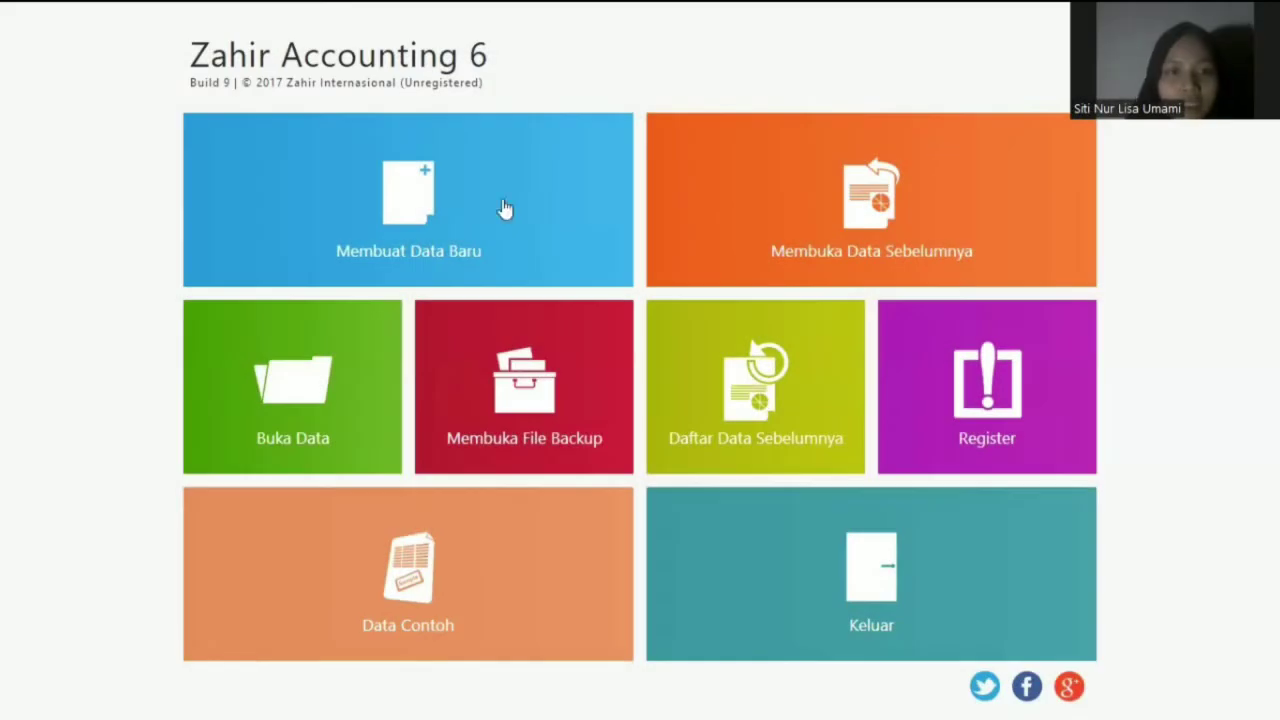
left_click(416, 199)
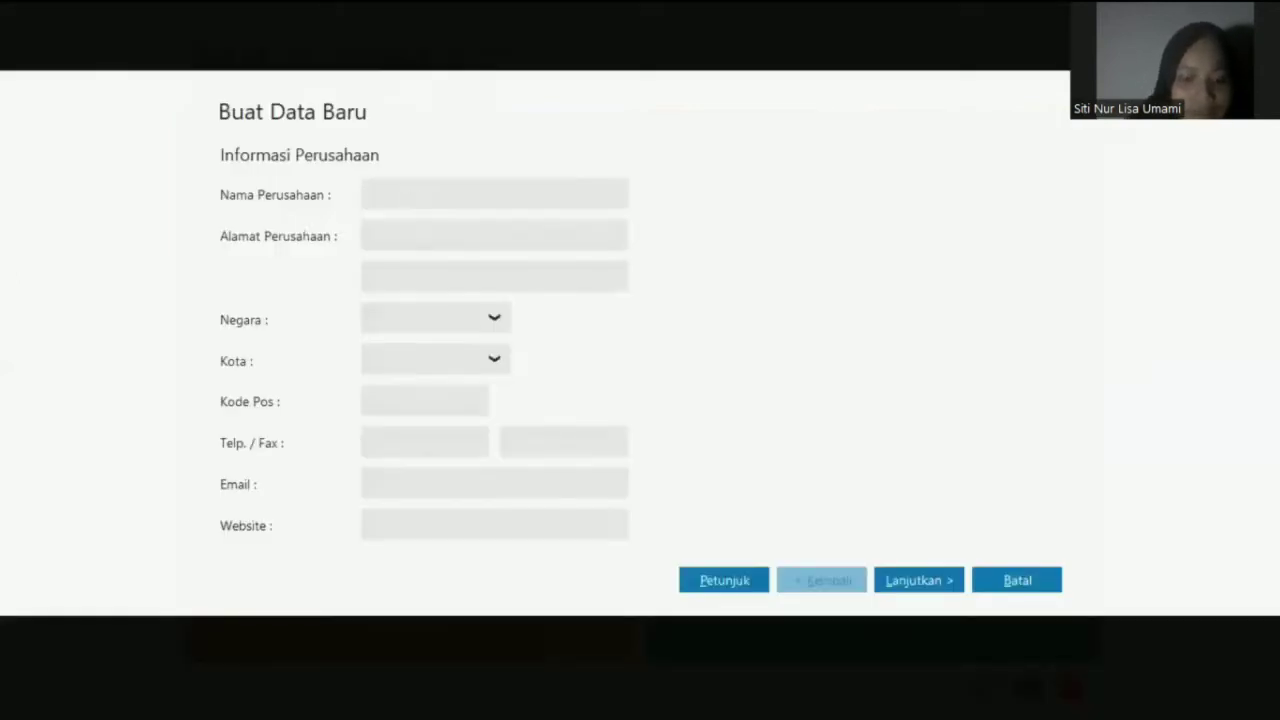
type("TOKO SEMBAKO")
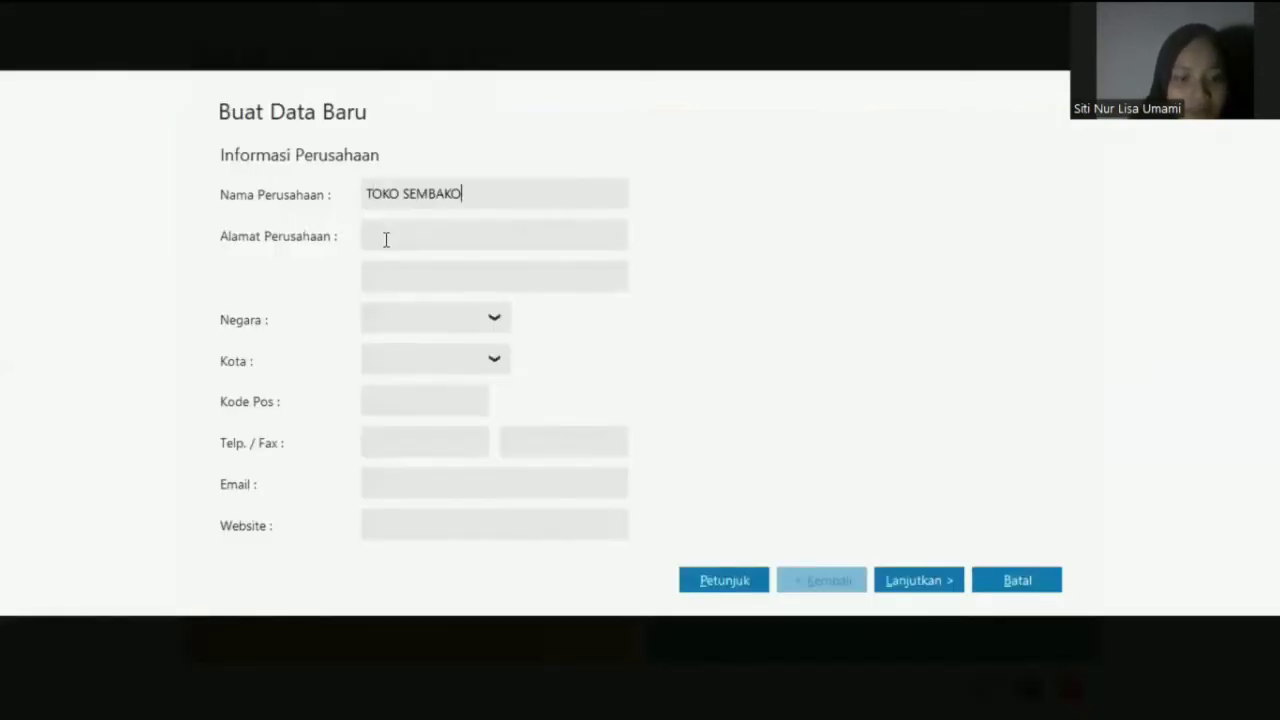
left_click(385, 240)
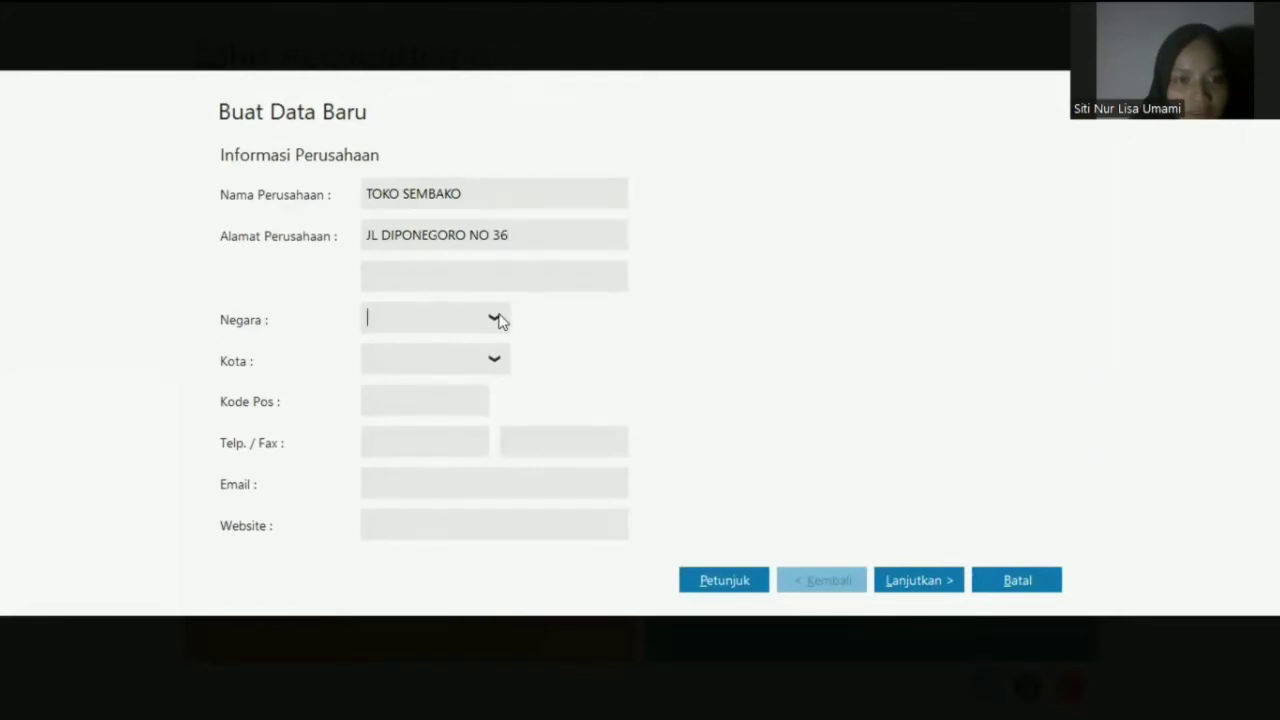
left_click(499, 363)
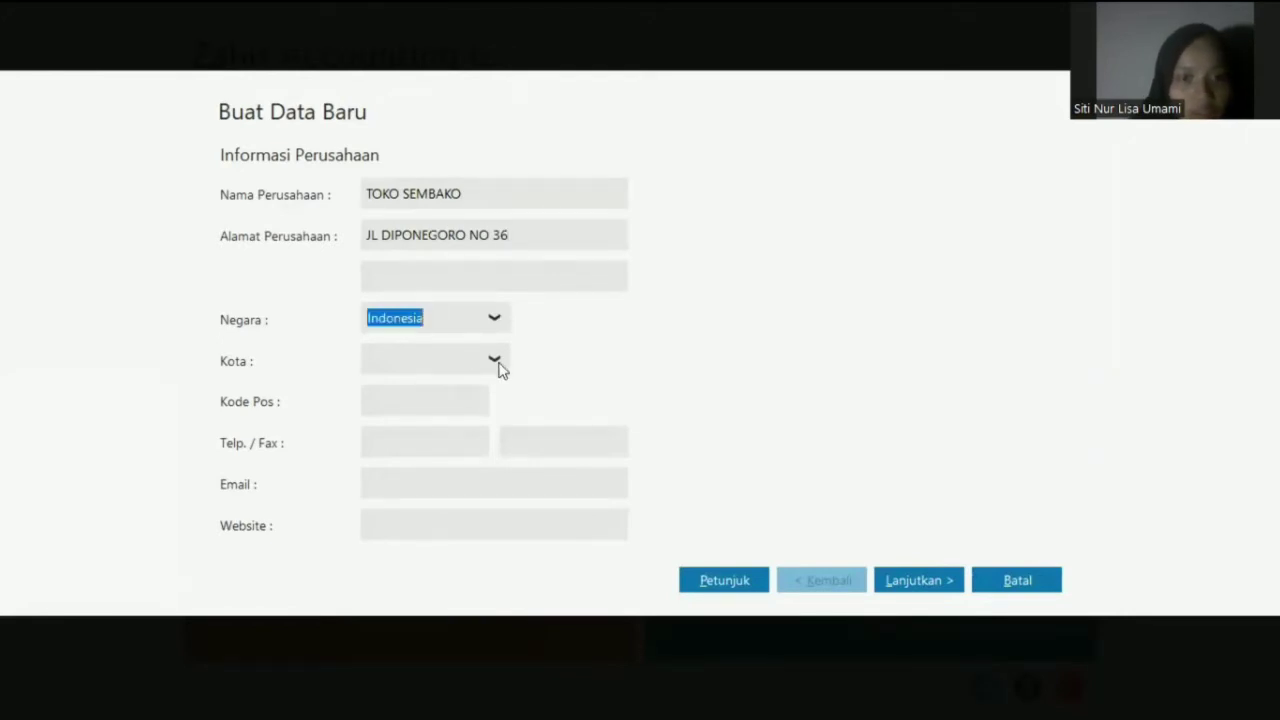
left_click(420, 359)
type("JEMBER")
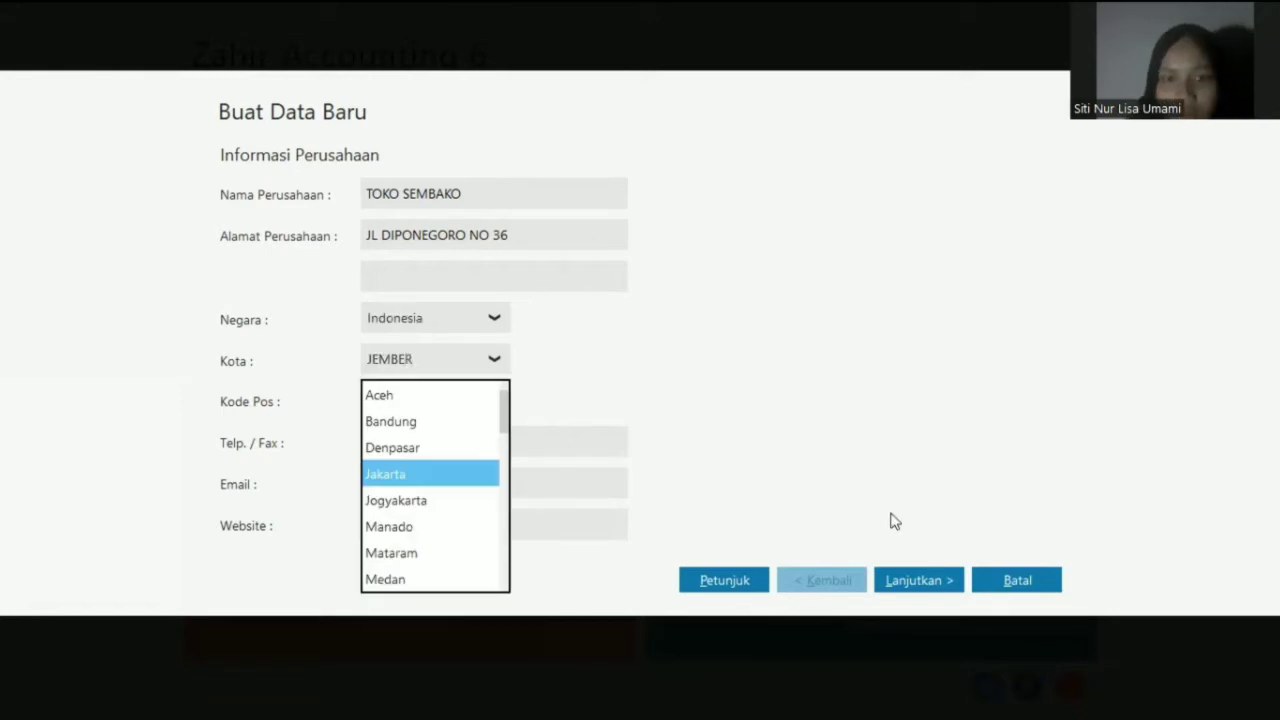
key("Return")
left_click(918, 580)
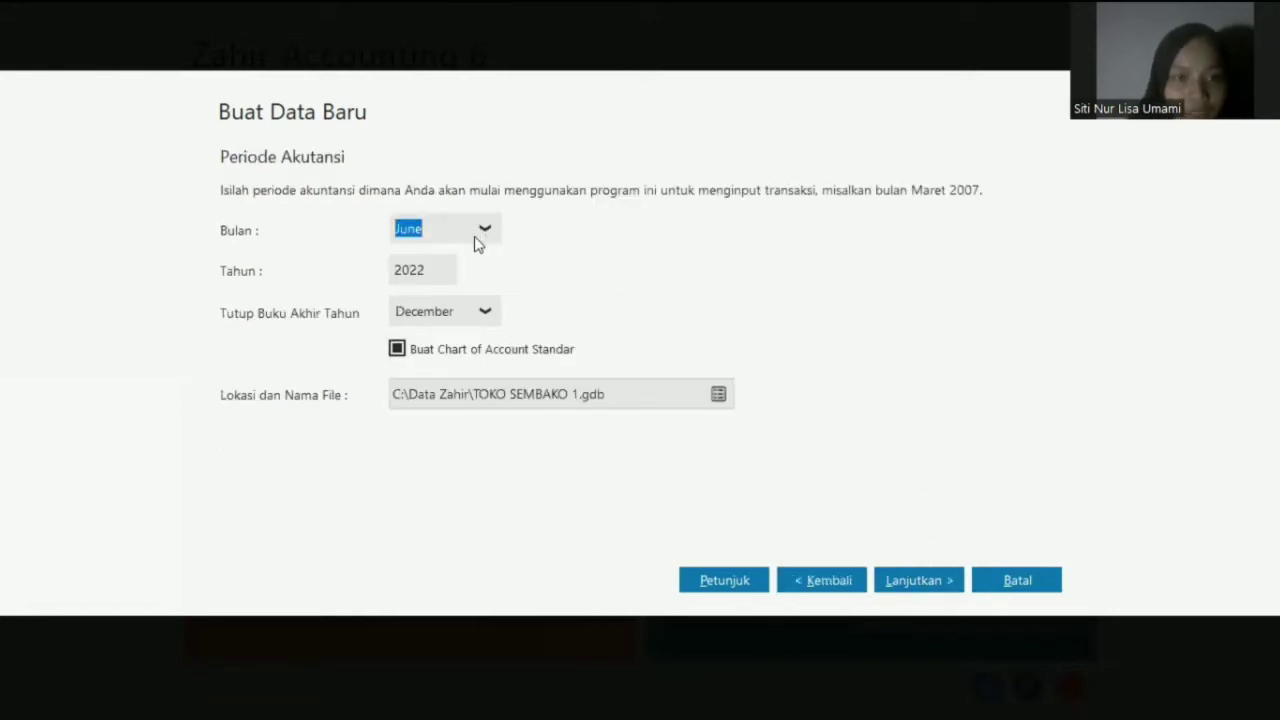
- Set the starting month to May 2022 and save the data file as TOKO SIBU FATIYAH.GDB
left_click(484, 228)
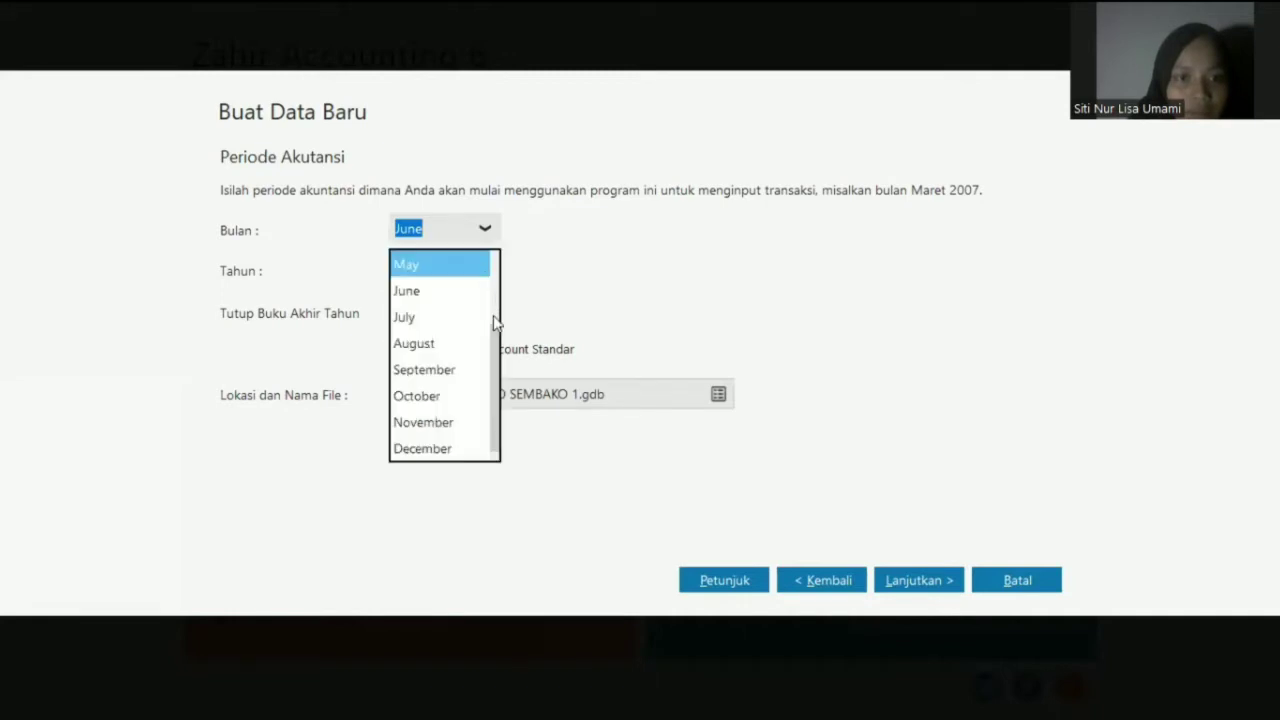
left_click(432, 263)
left_click(718, 396)
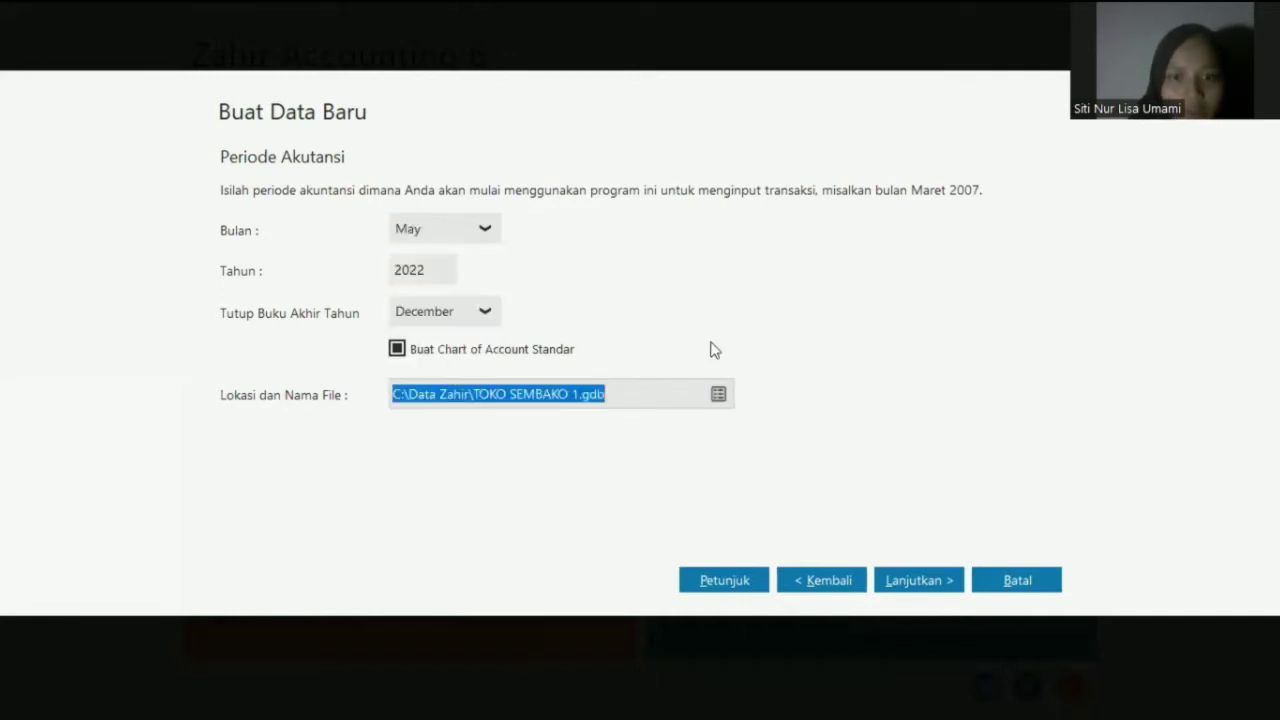
left_click(718, 394)
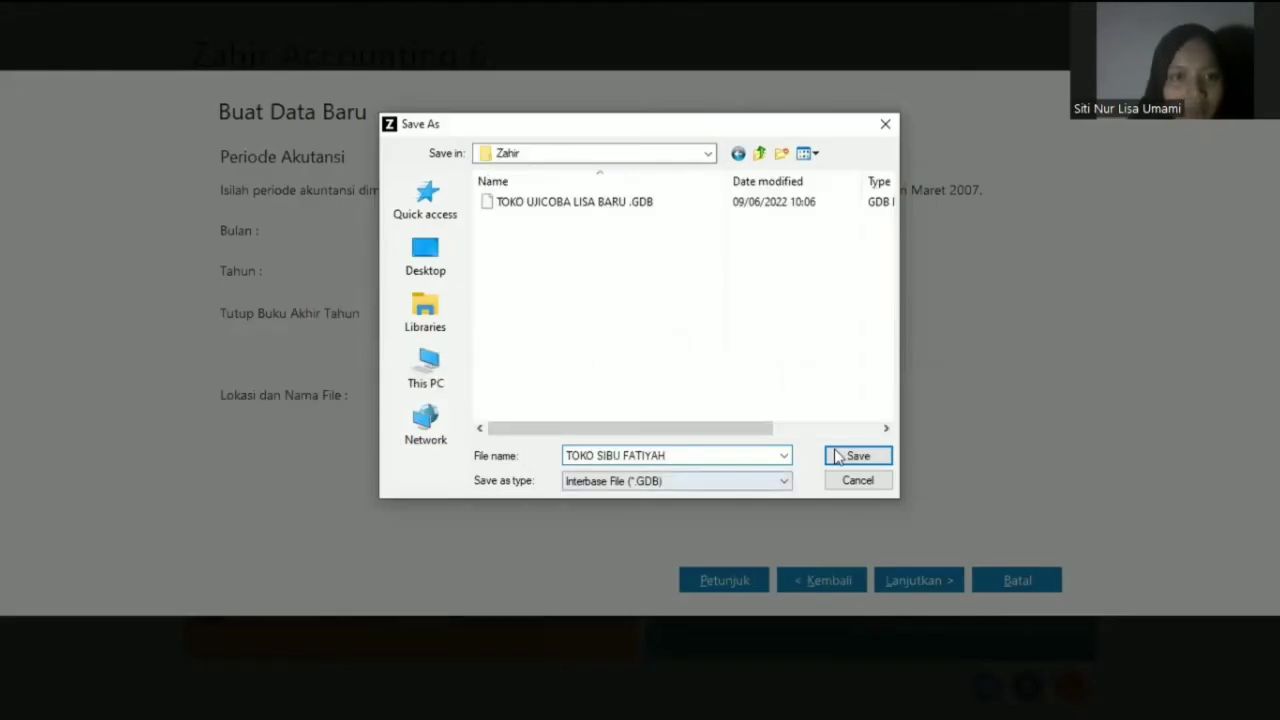
left_click(845, 456)
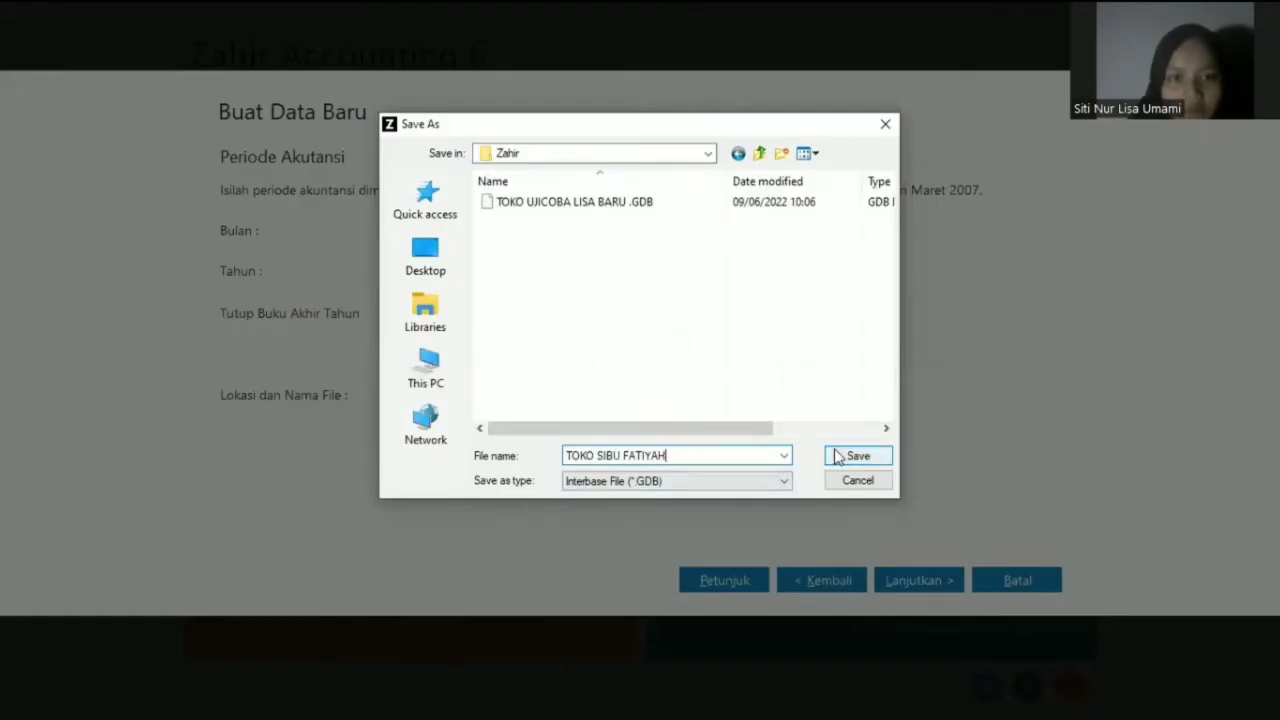
- Pass the department and account code step and process the new dataset
left_click(919, 580)
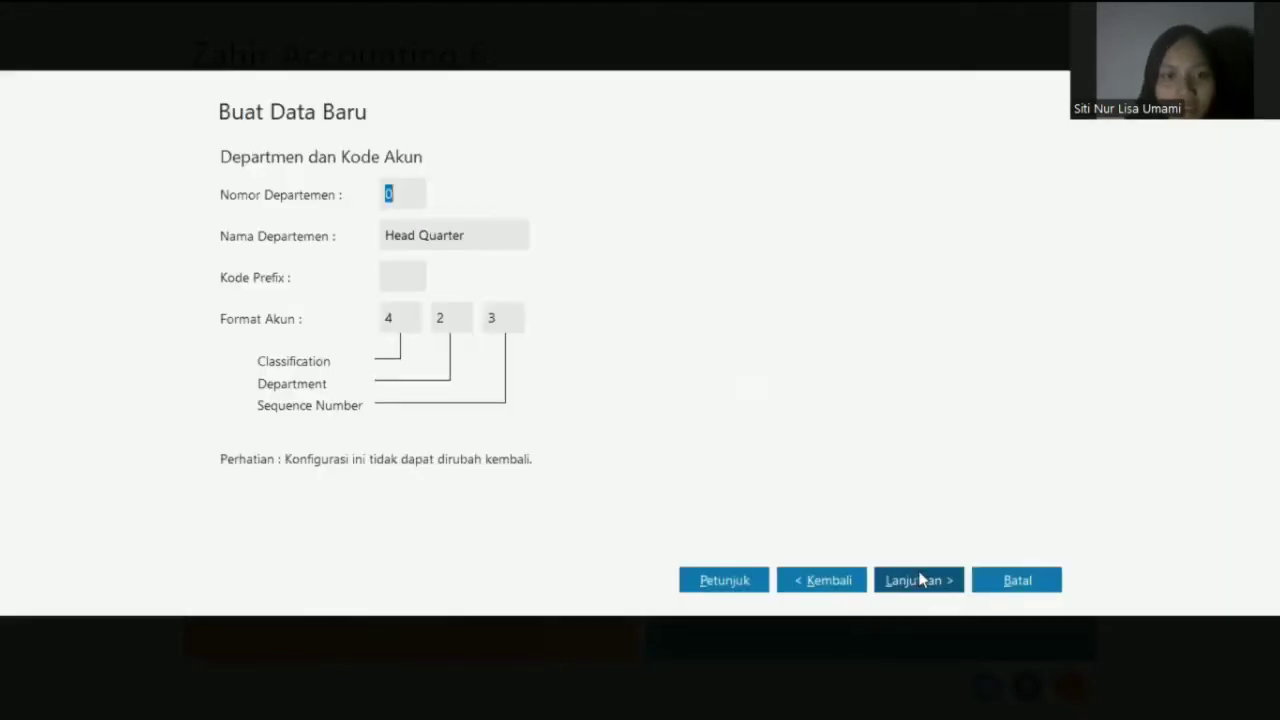
left_click(919, 580)
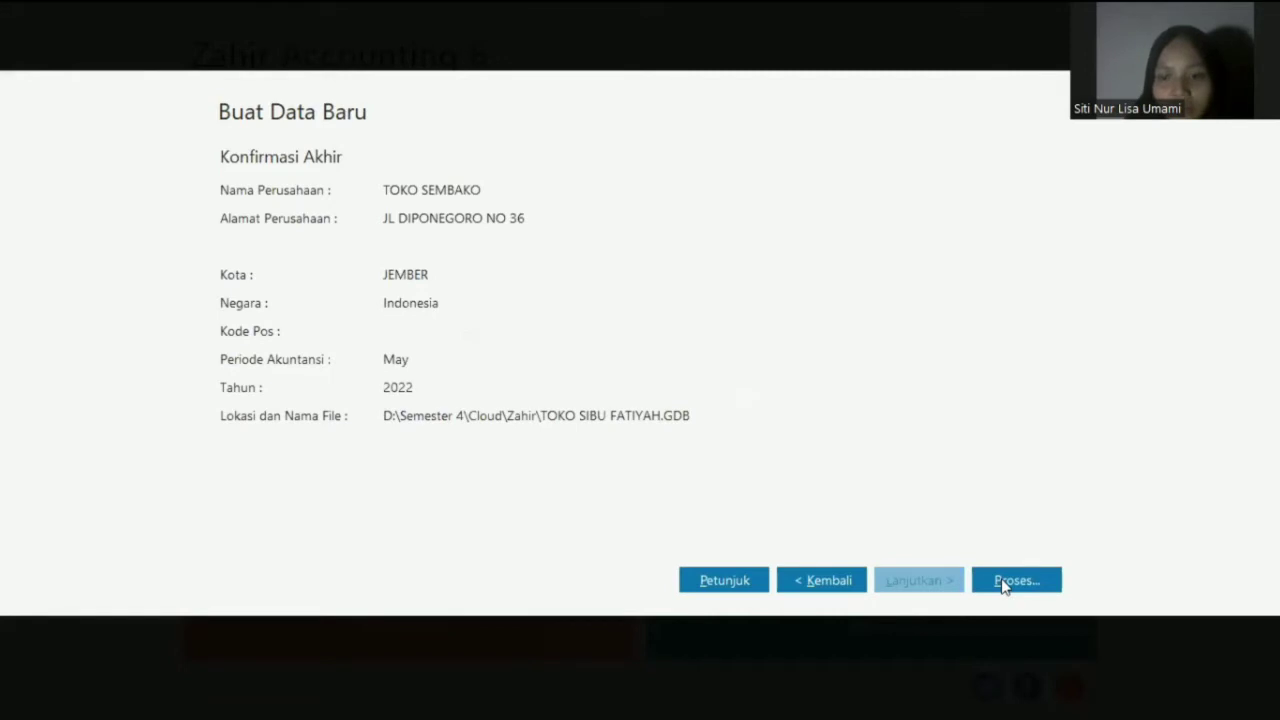
left_click(1003, 585)
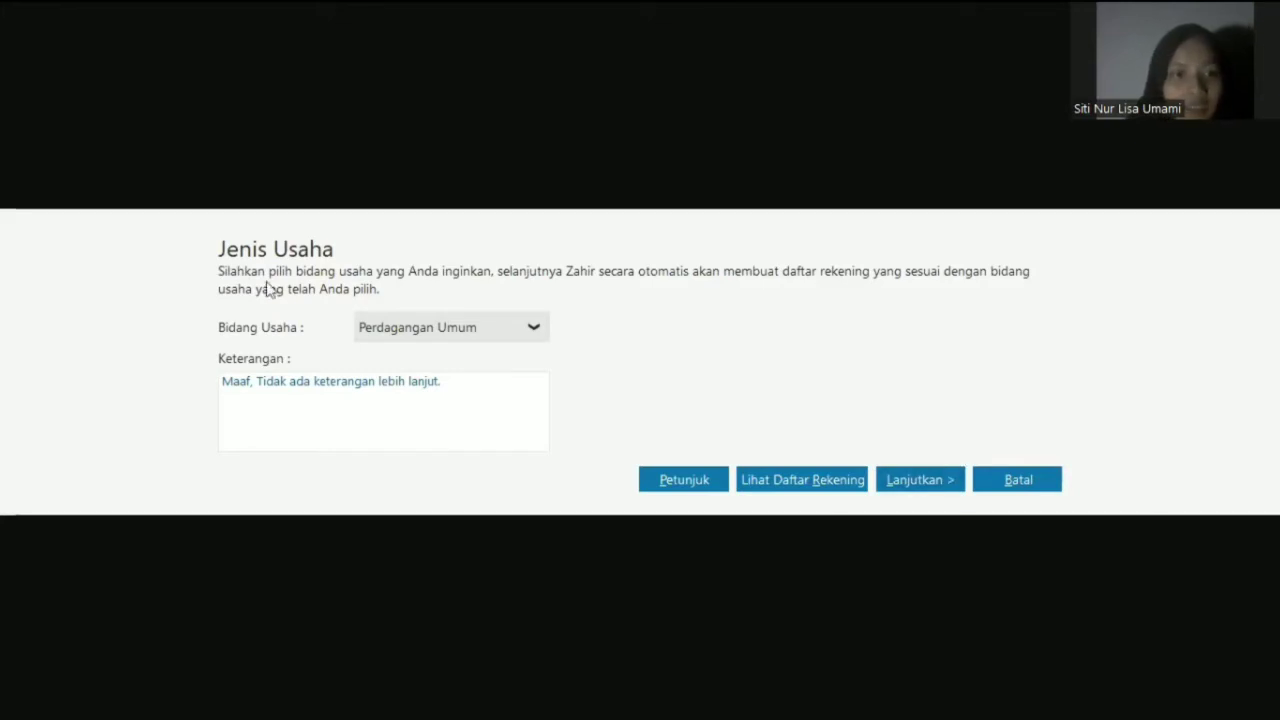
- Keep Perdagangan Umum as the business type and confirm it
left_click(915, 480)
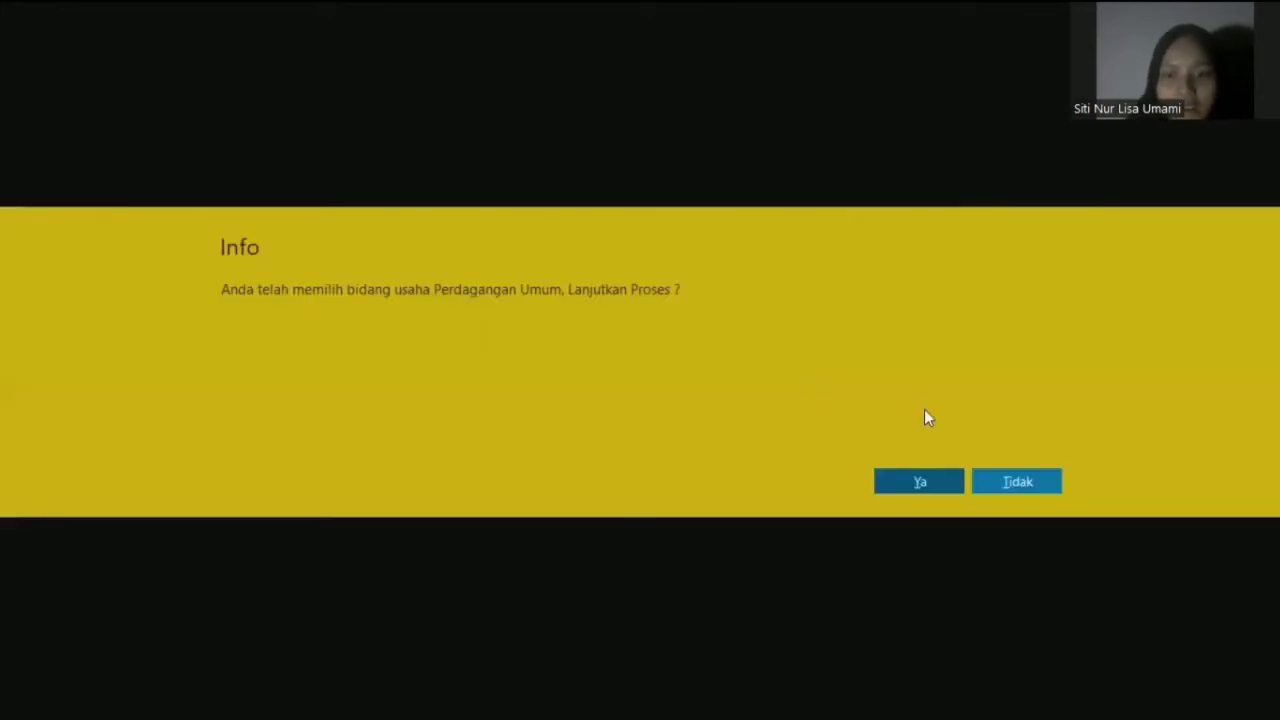
left_click(928, 490)
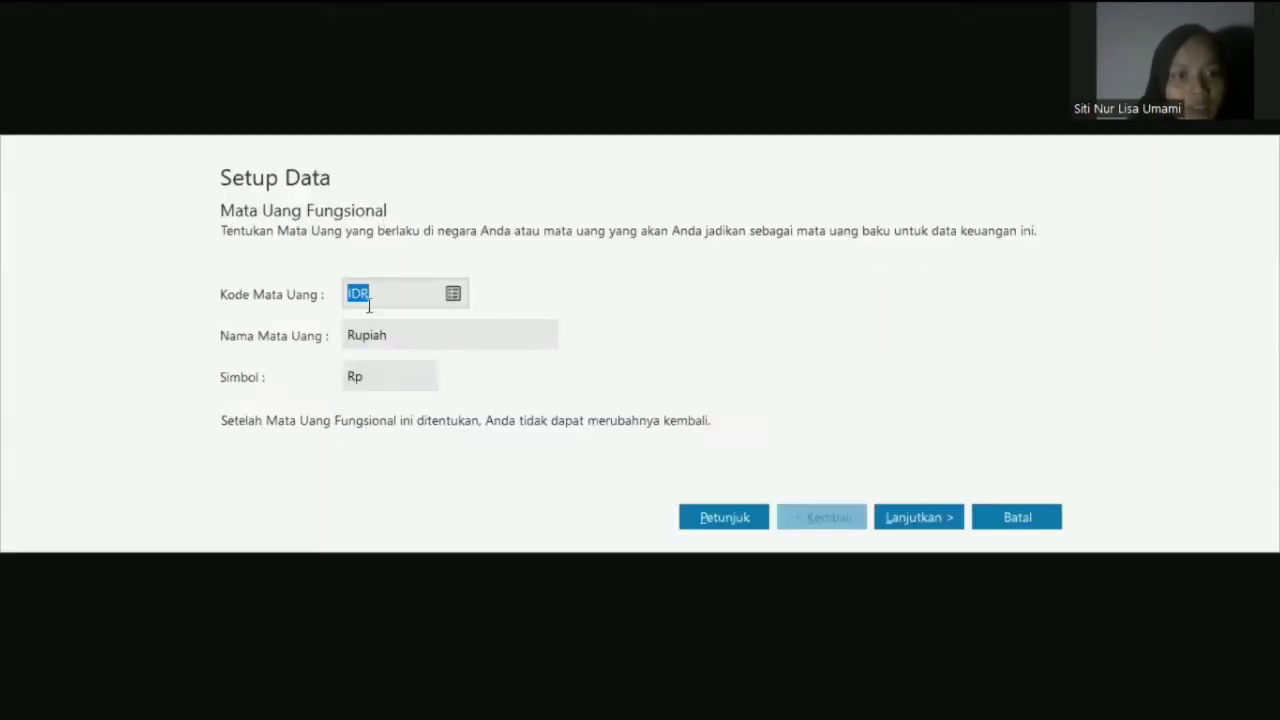
left_click(928, 530)
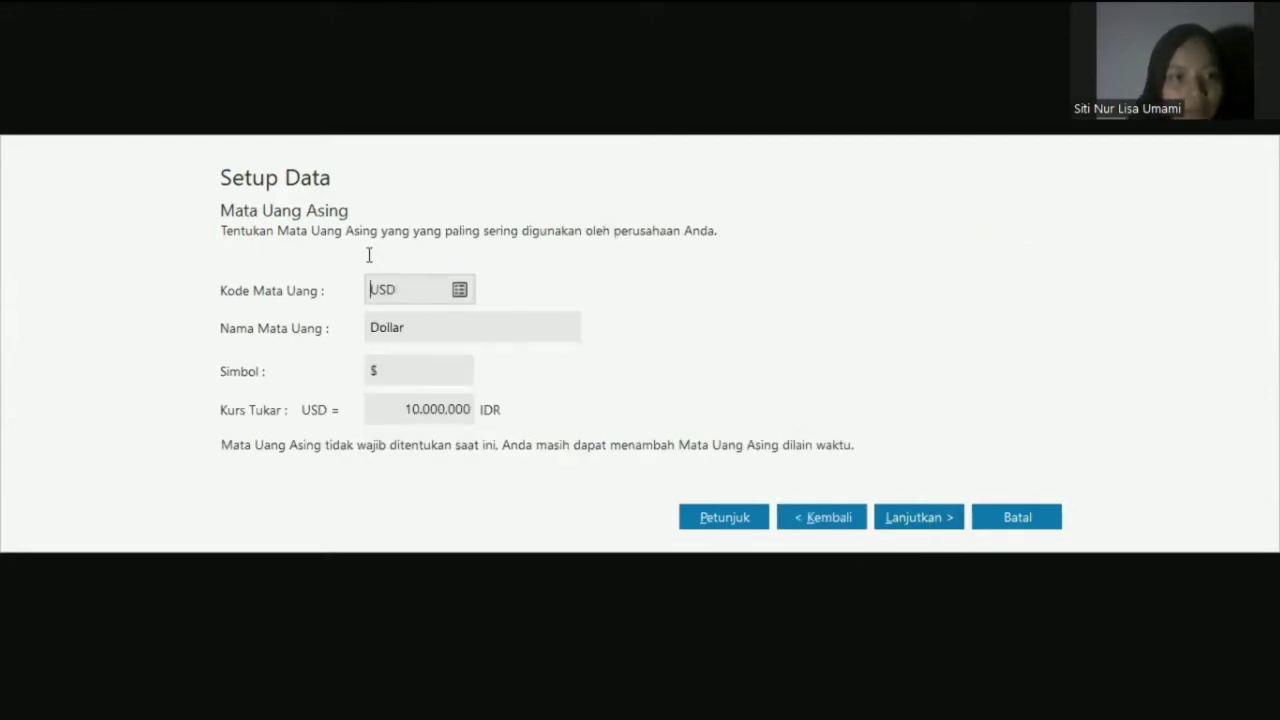
- Set the USD exchange rate to 14000 and finish the setup wizard
left_click(416, 409)
type("14000")
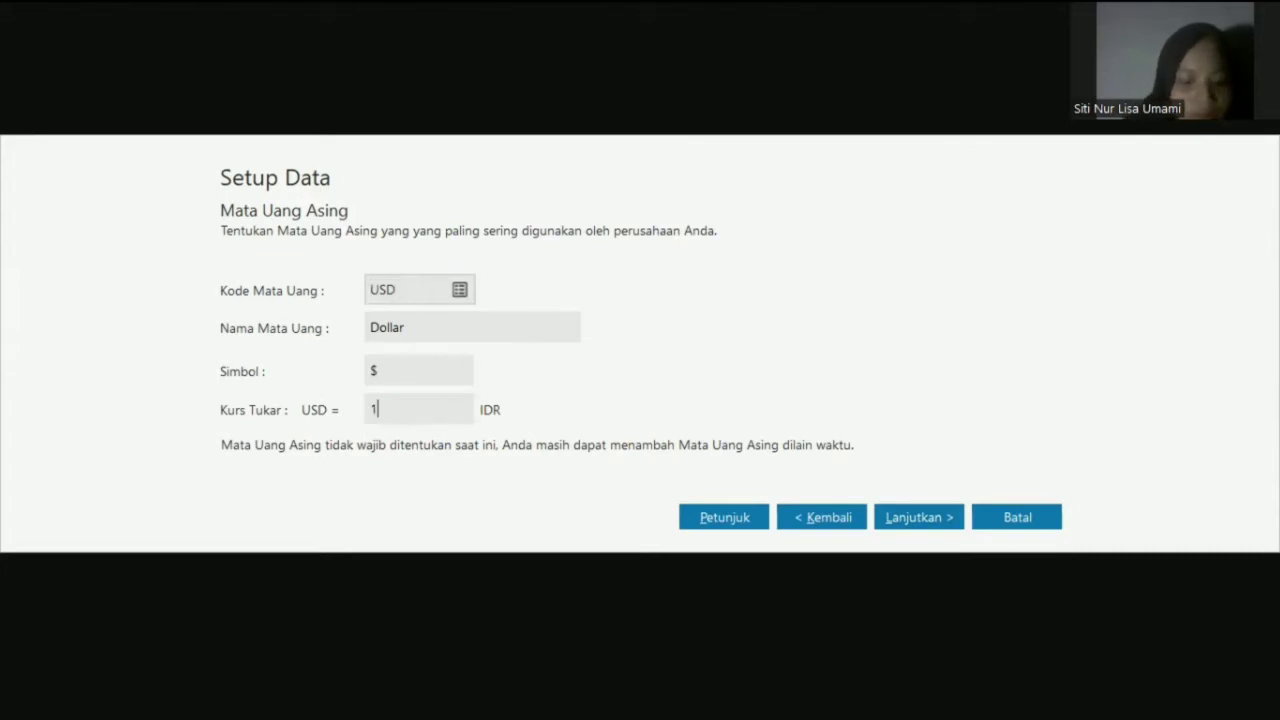
left_click(937, 521)
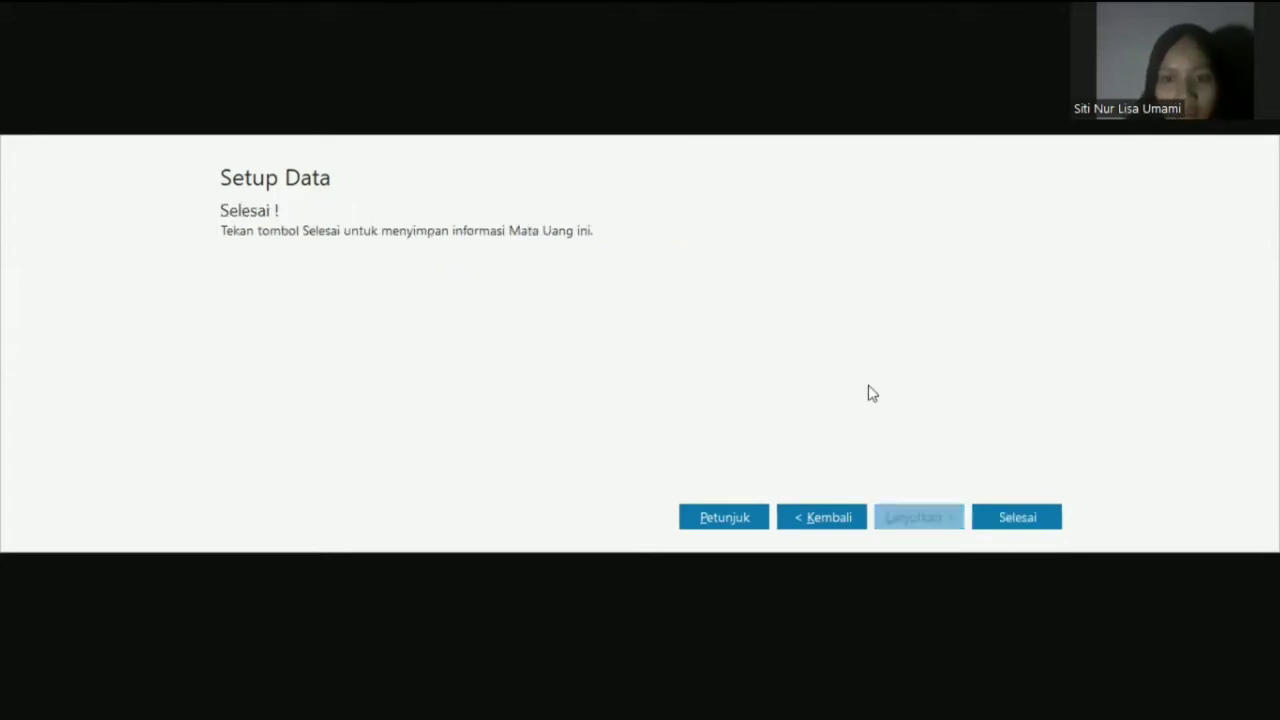
left_click(1017, 518)
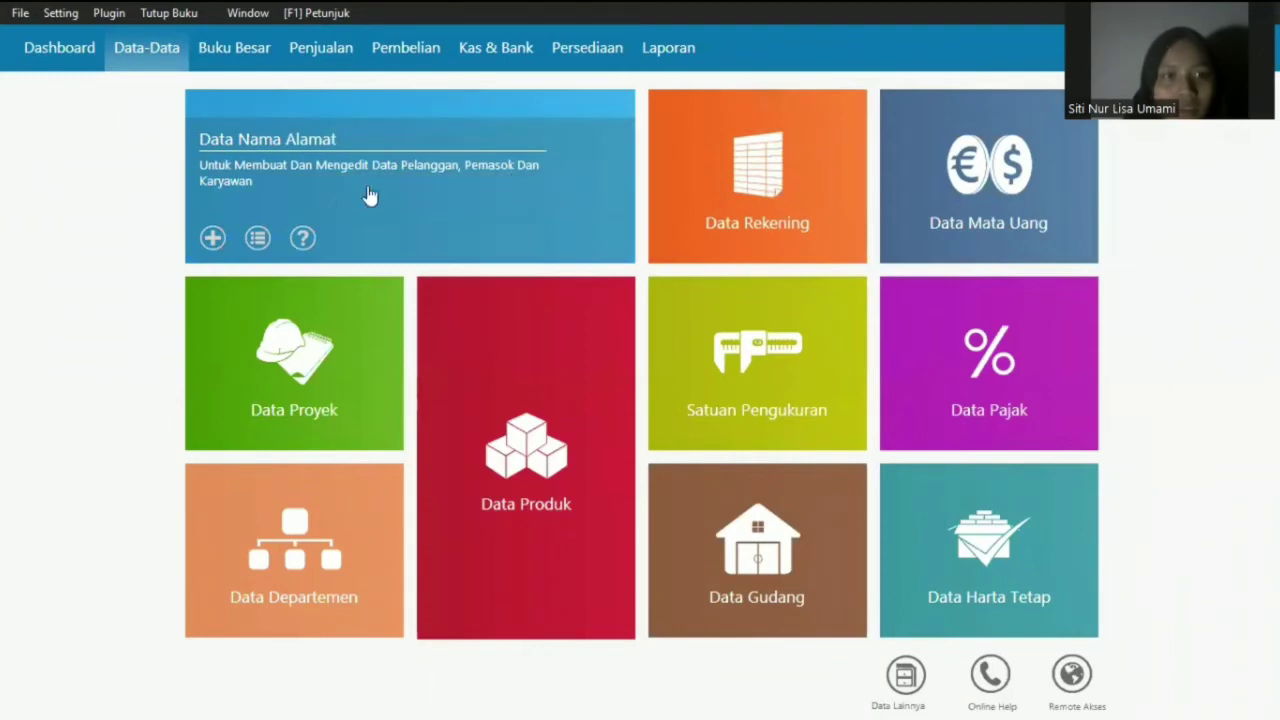
- Check customer IRA's record, including address and notes, and save it
left_click(259, 240)
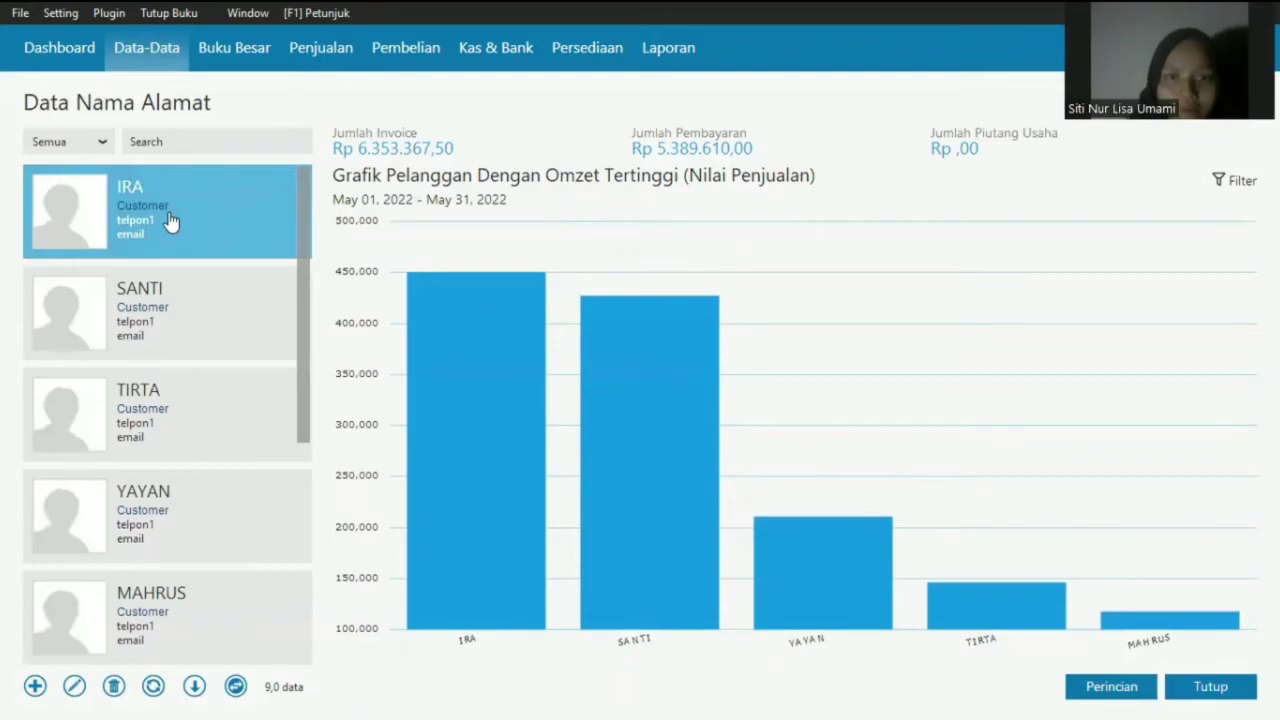
double_click(170, 220)
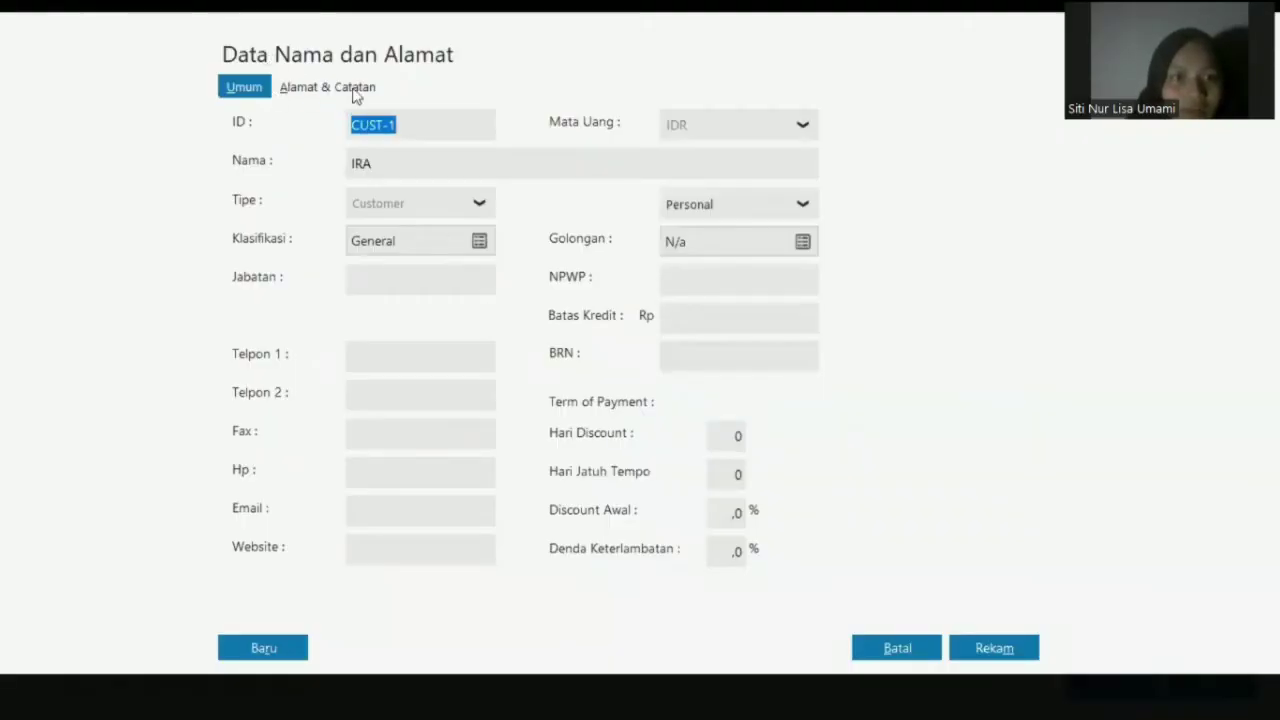
key("Tab")
left_click(394, 166)
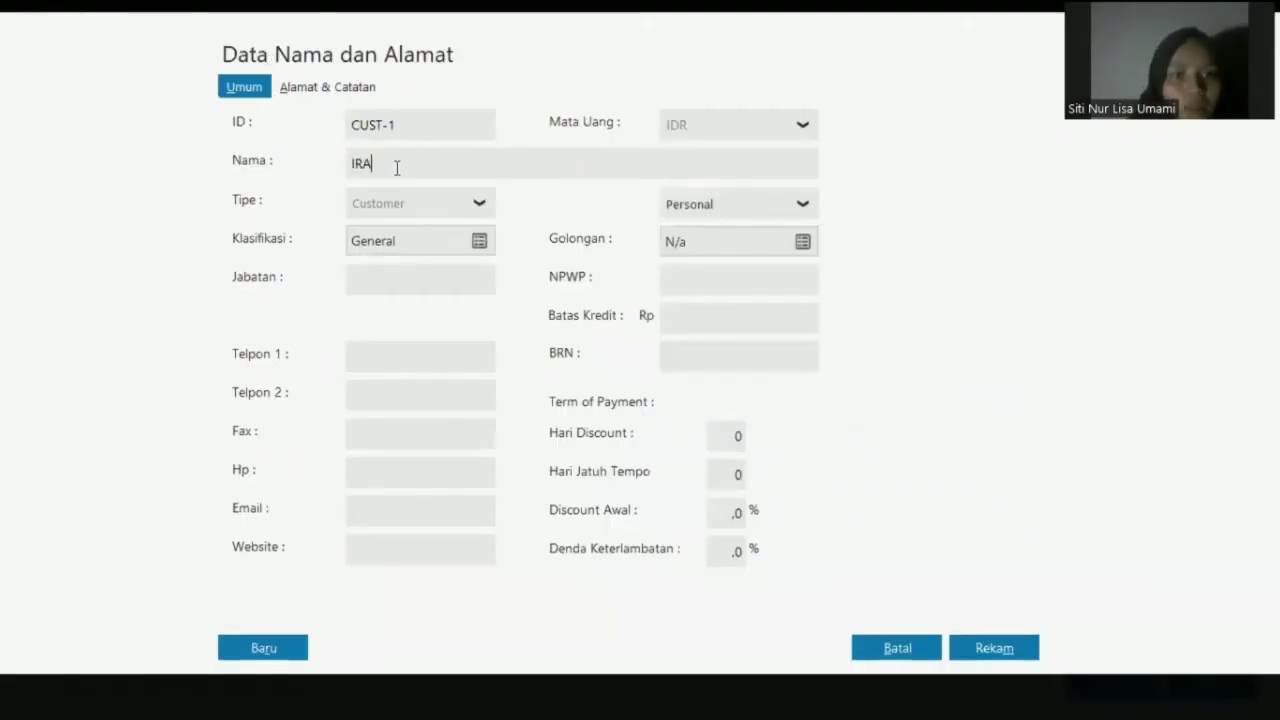
left_click(690, 214)
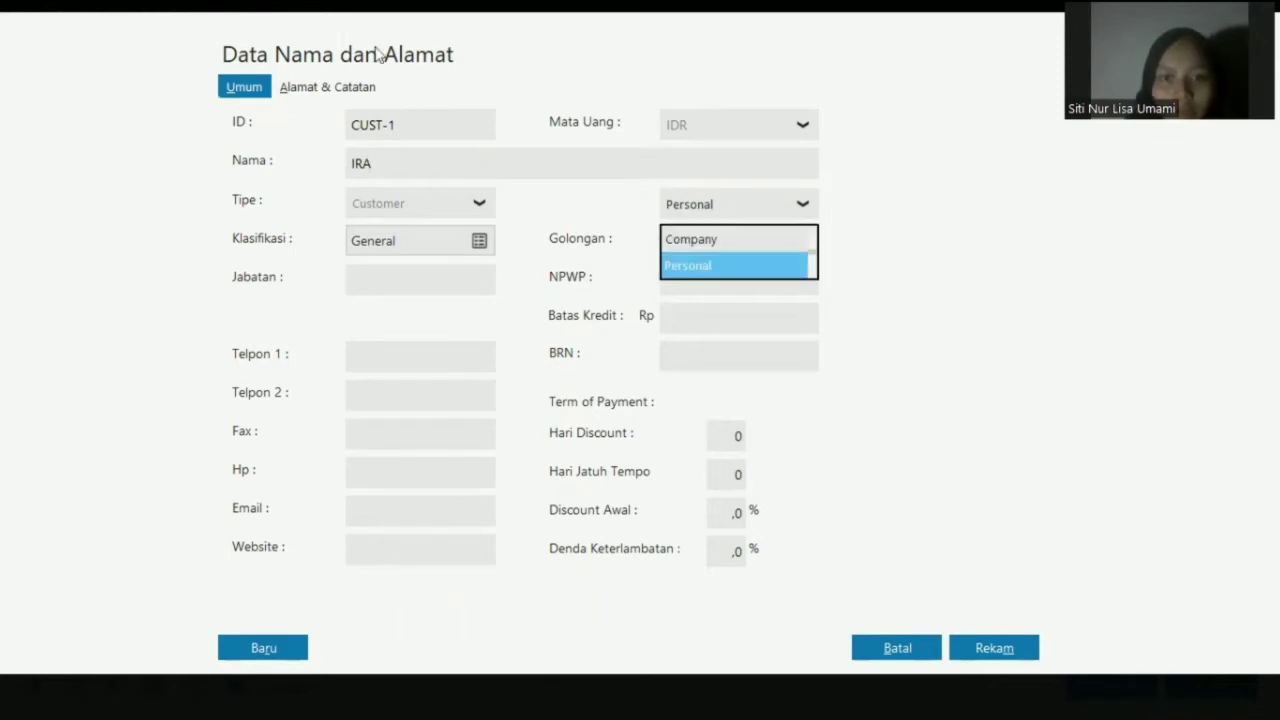
left_click(324, 92)
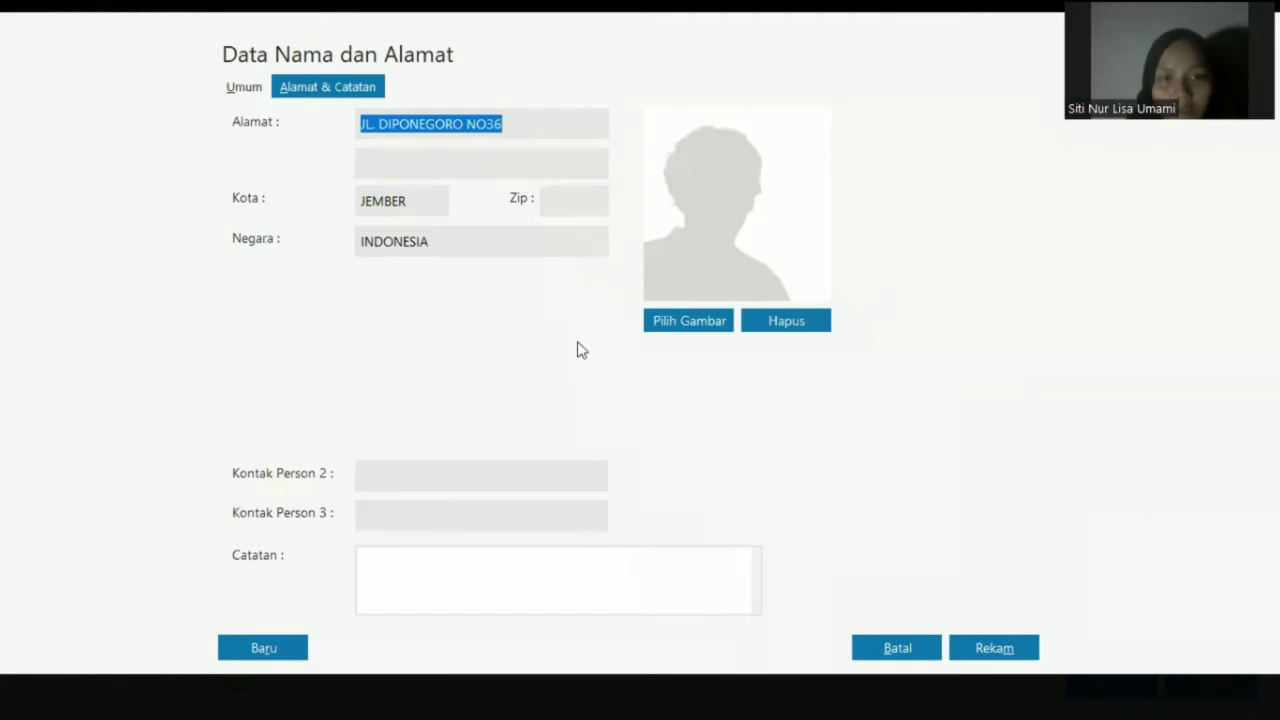
left_click(990, 649)
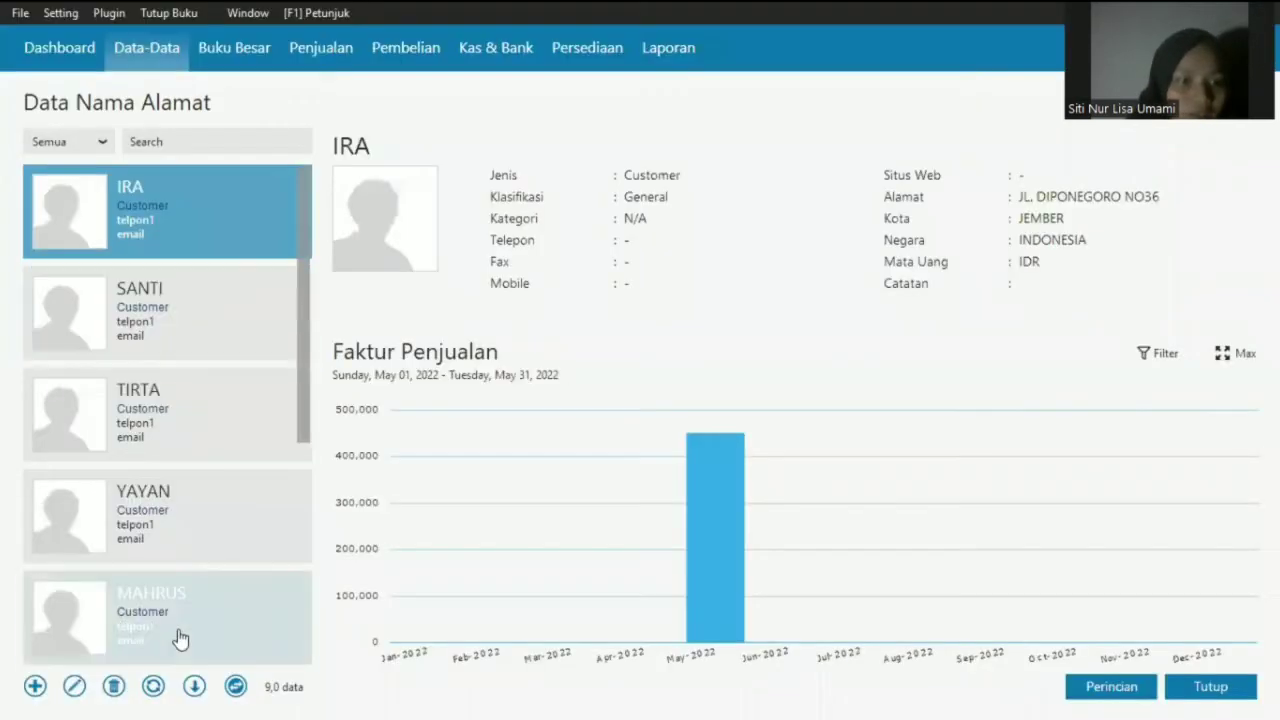
- Check supplier TOKO ANUGRAH's JEMBER address, save the record, and return to the Data-Data tiles
scroll(232, 515, "down", 2)
left_click(232, 520)
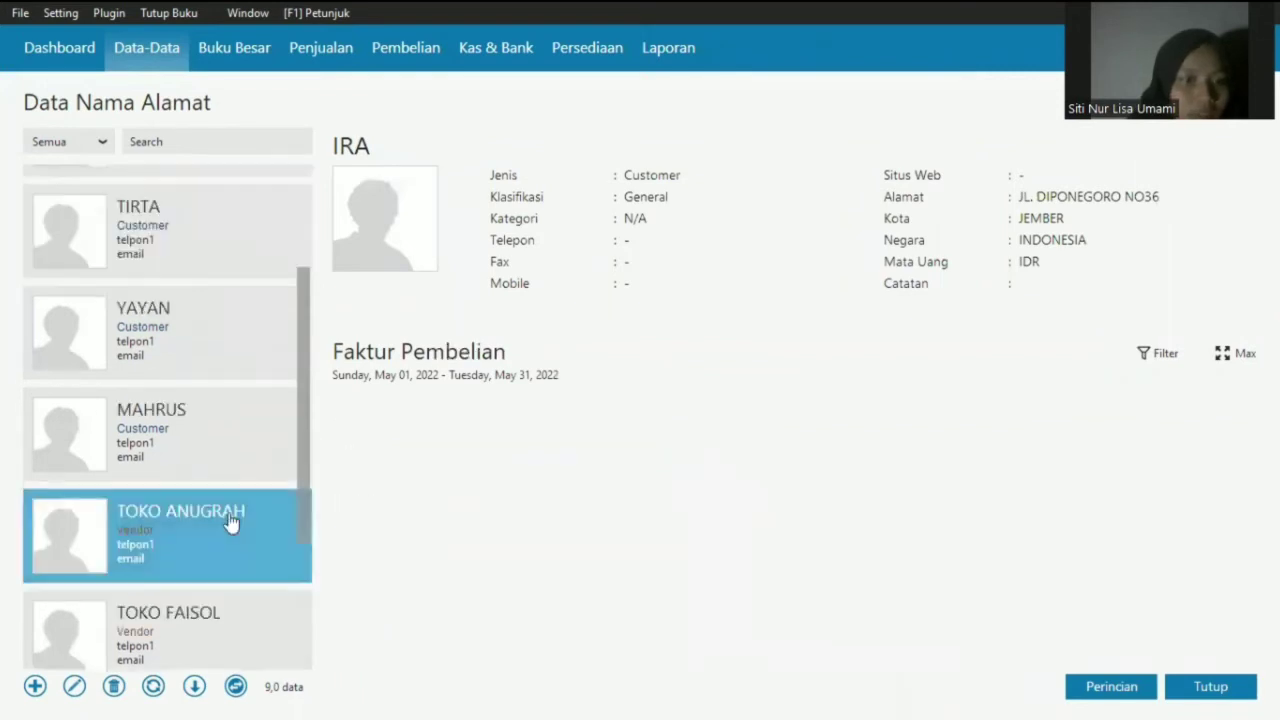
double_click(228, 520)
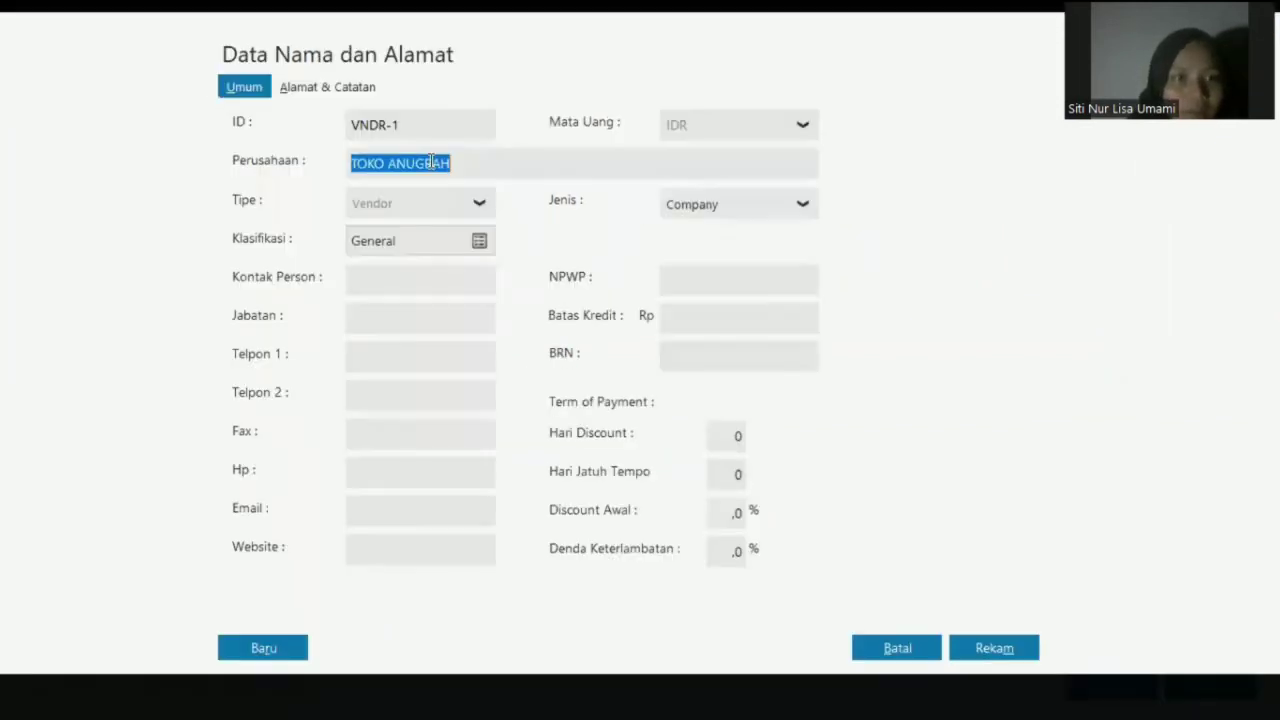
left_click(357, 84)
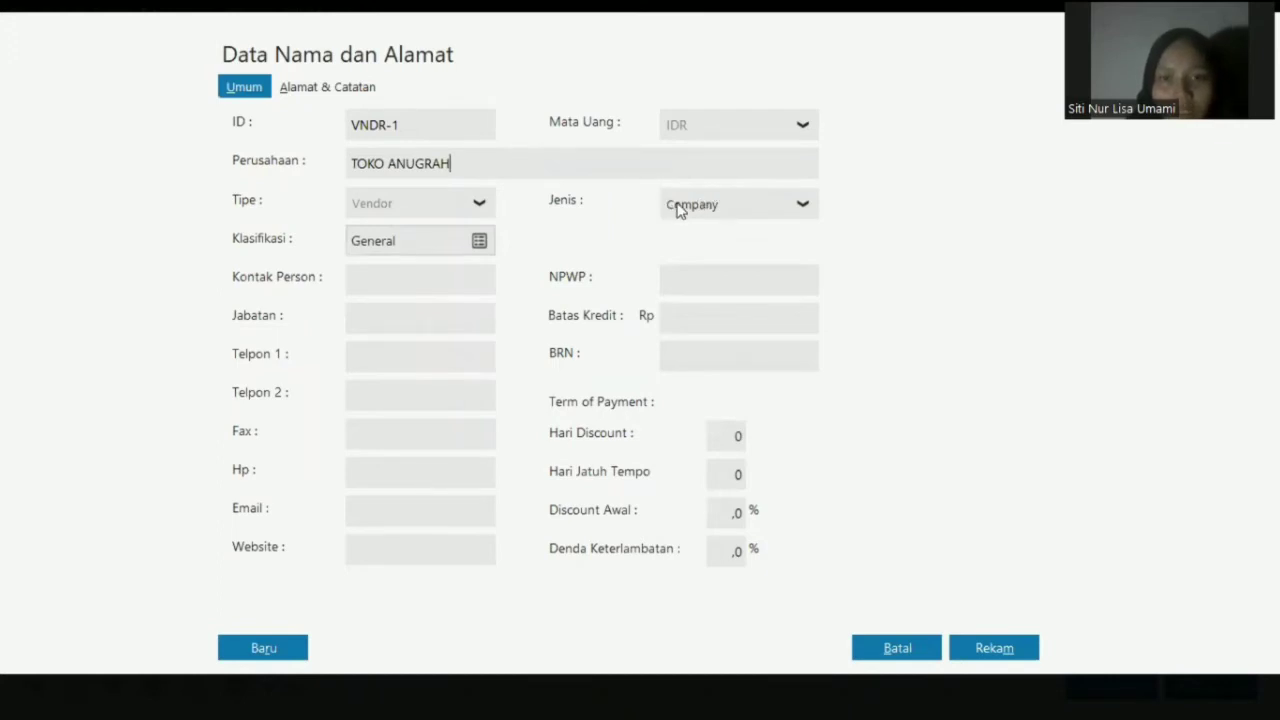
key("Tab")
left_click(328, 87)
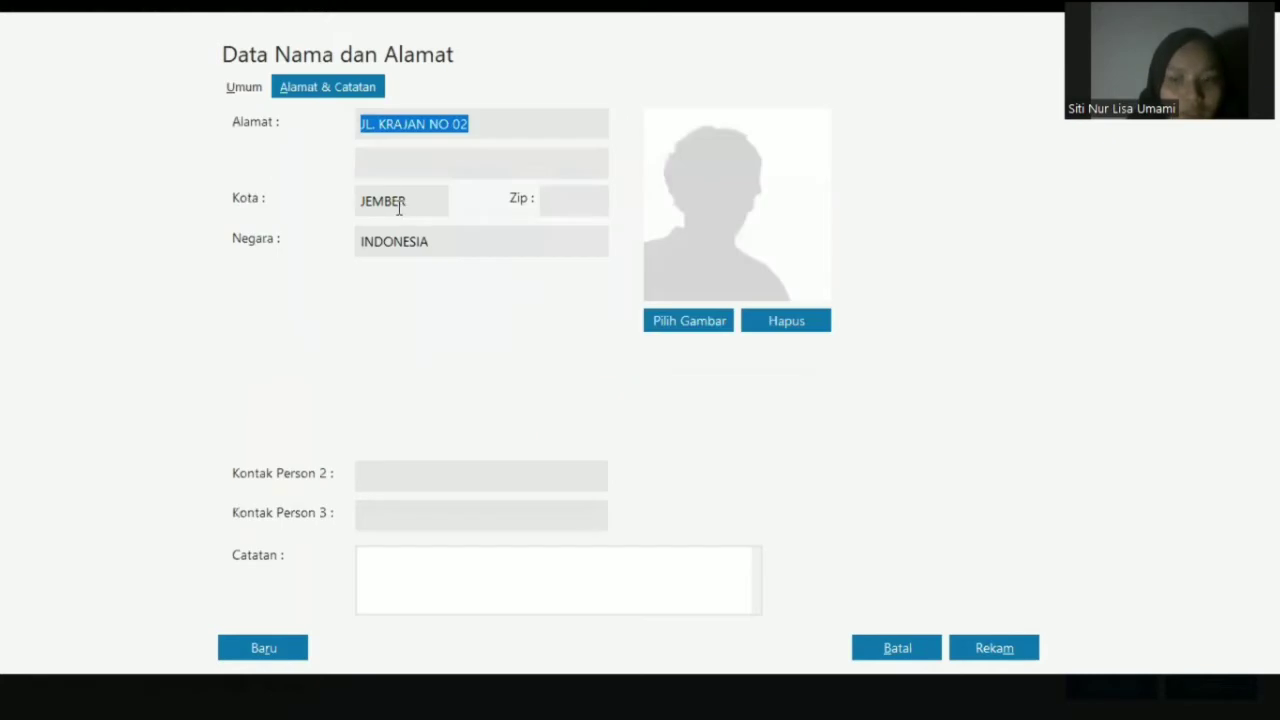
left_click(399, 207)
left_click(960, 648)
left_click(160, 50)
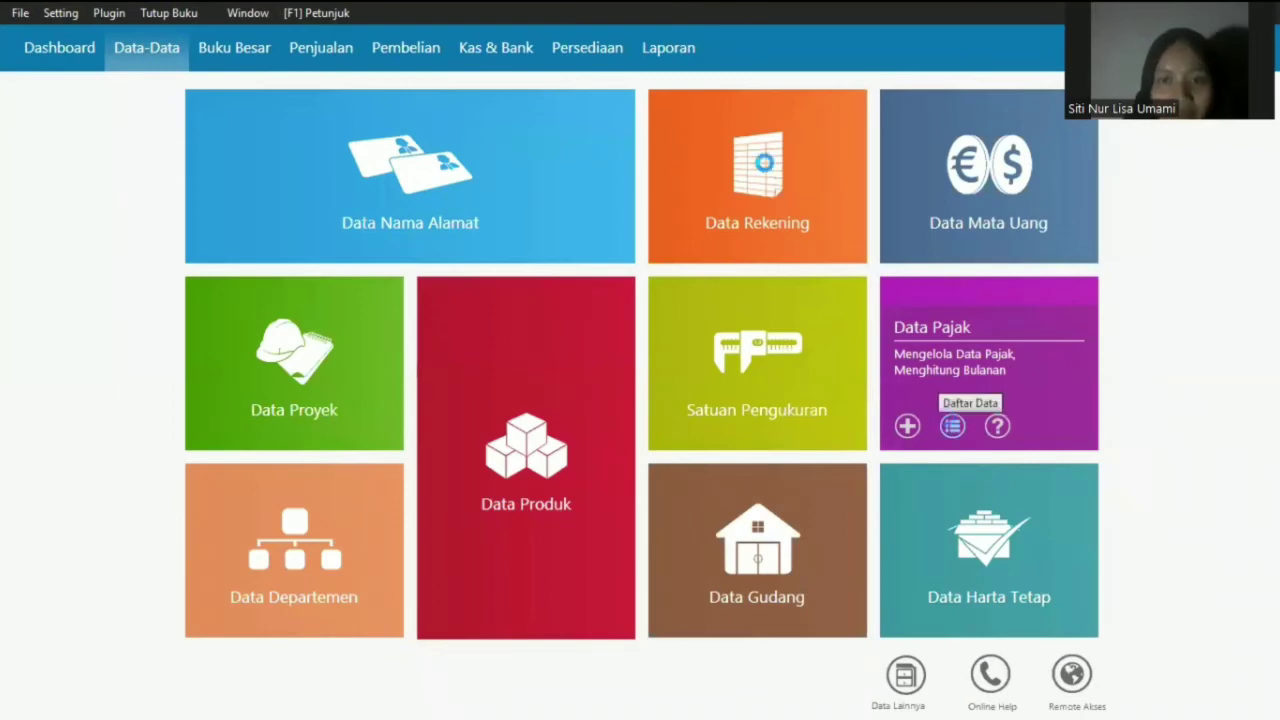
- View the PPN tax record and product B1 BERAS (buy 52.000, sell 55.000) without changes
left_click(950, 421)
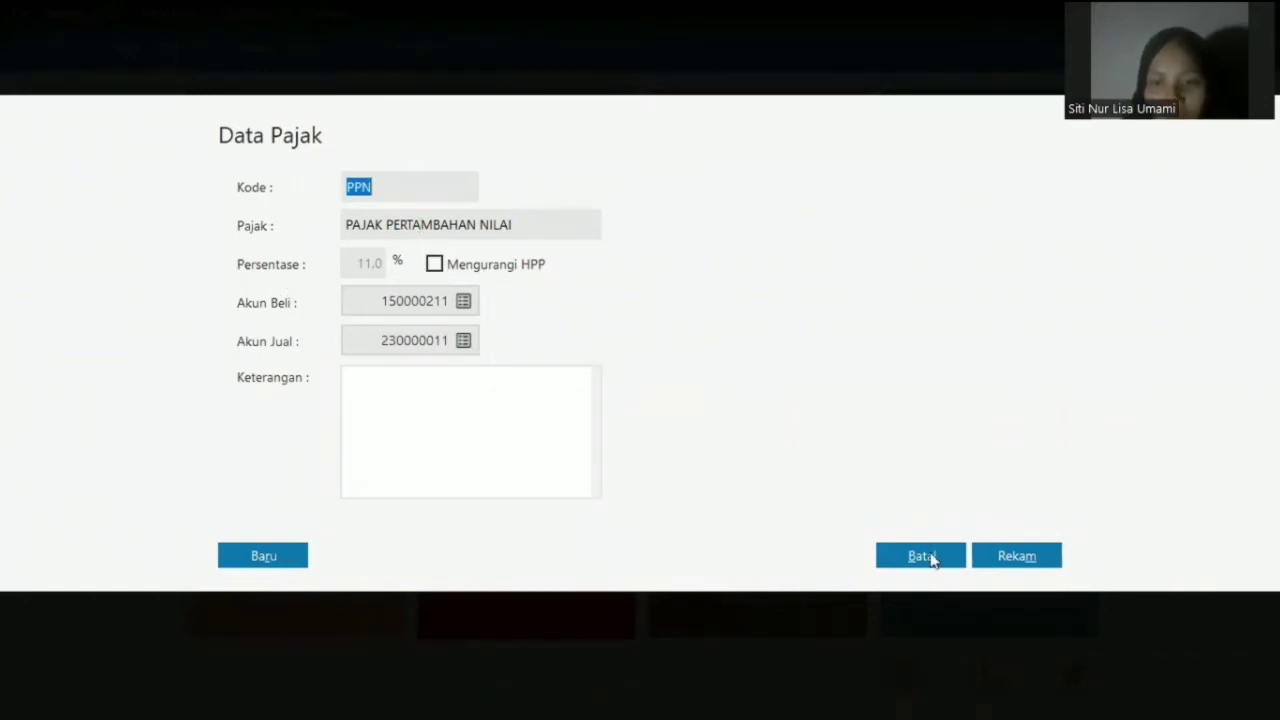
left_click(890, 550)
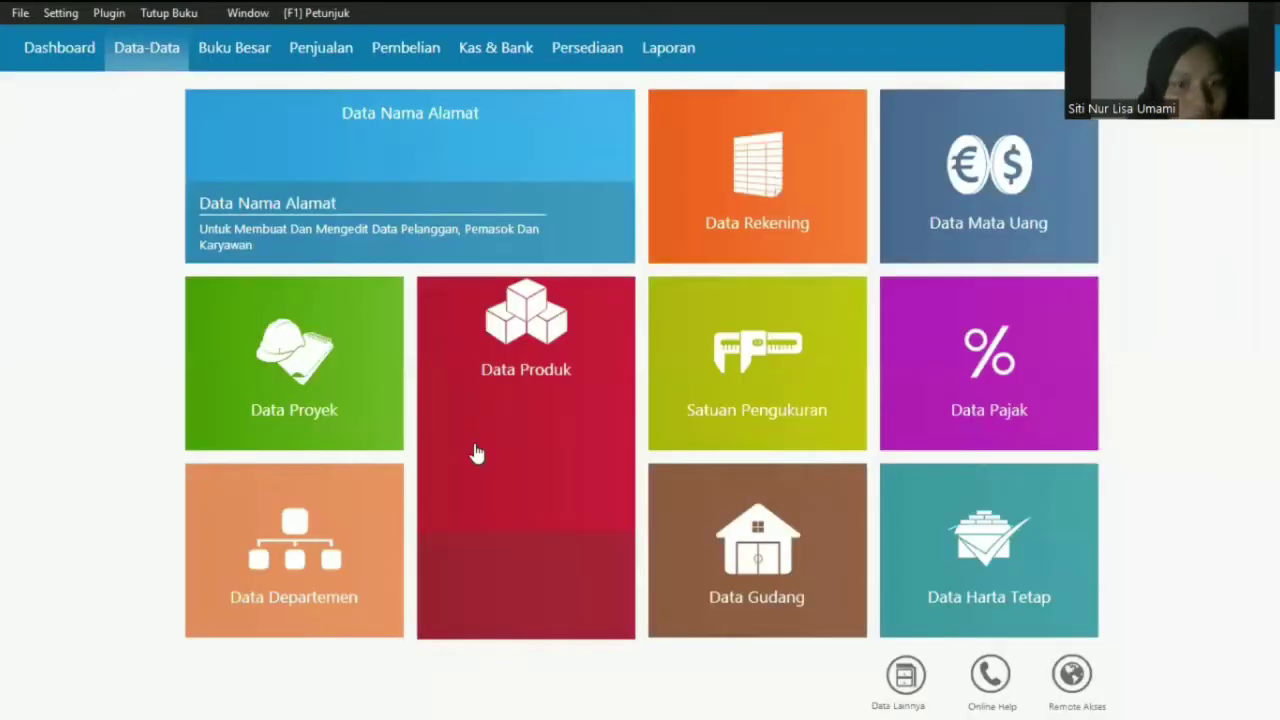
mouse_move(474, 455)
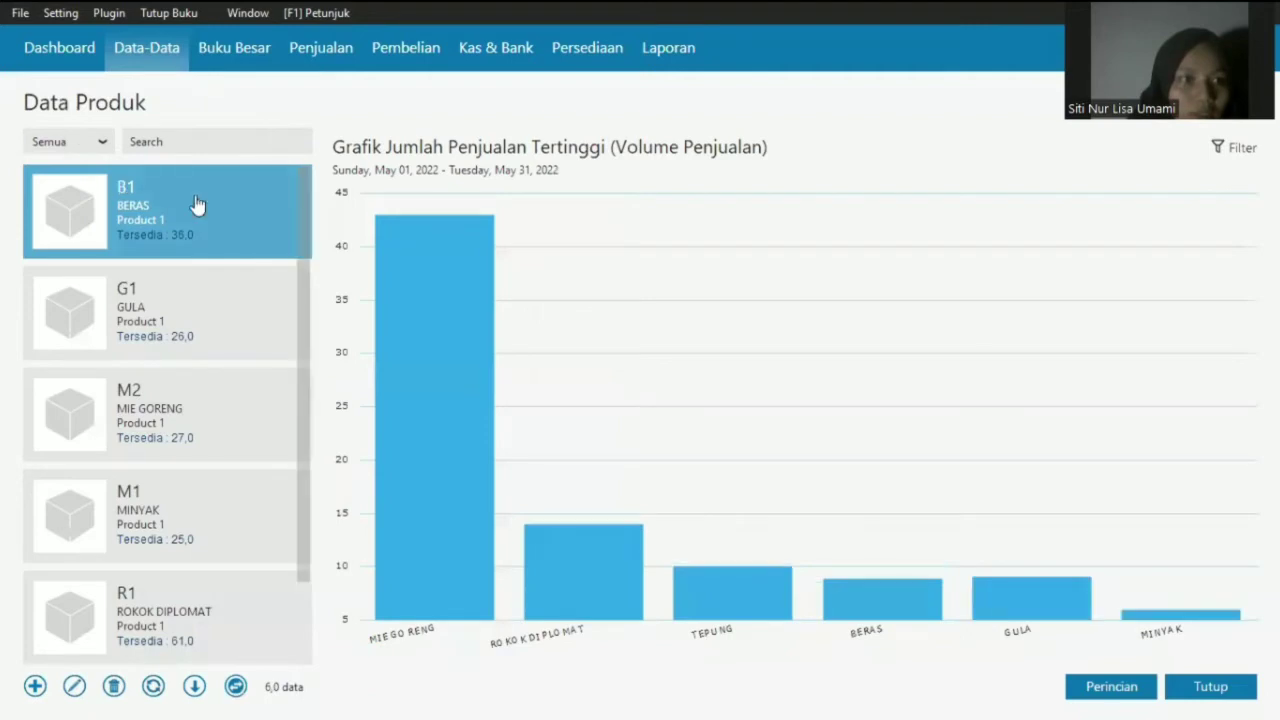
left_click(197, 204)
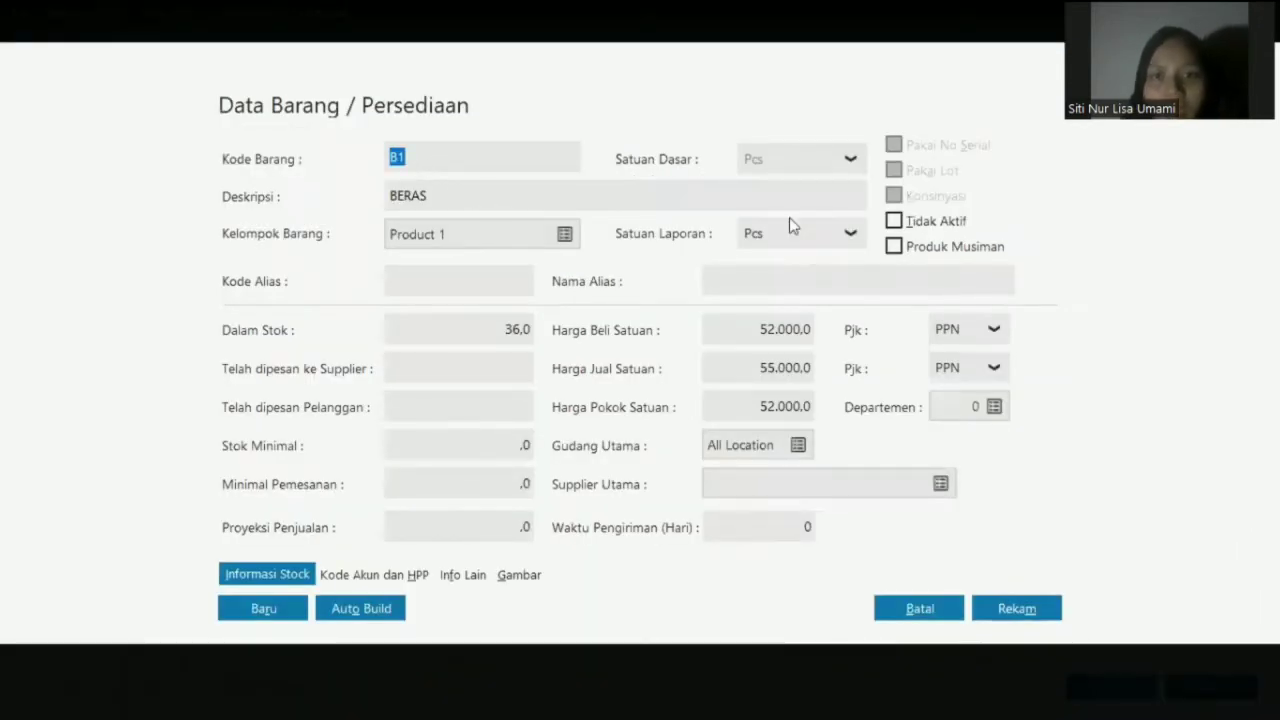
key("Tab")
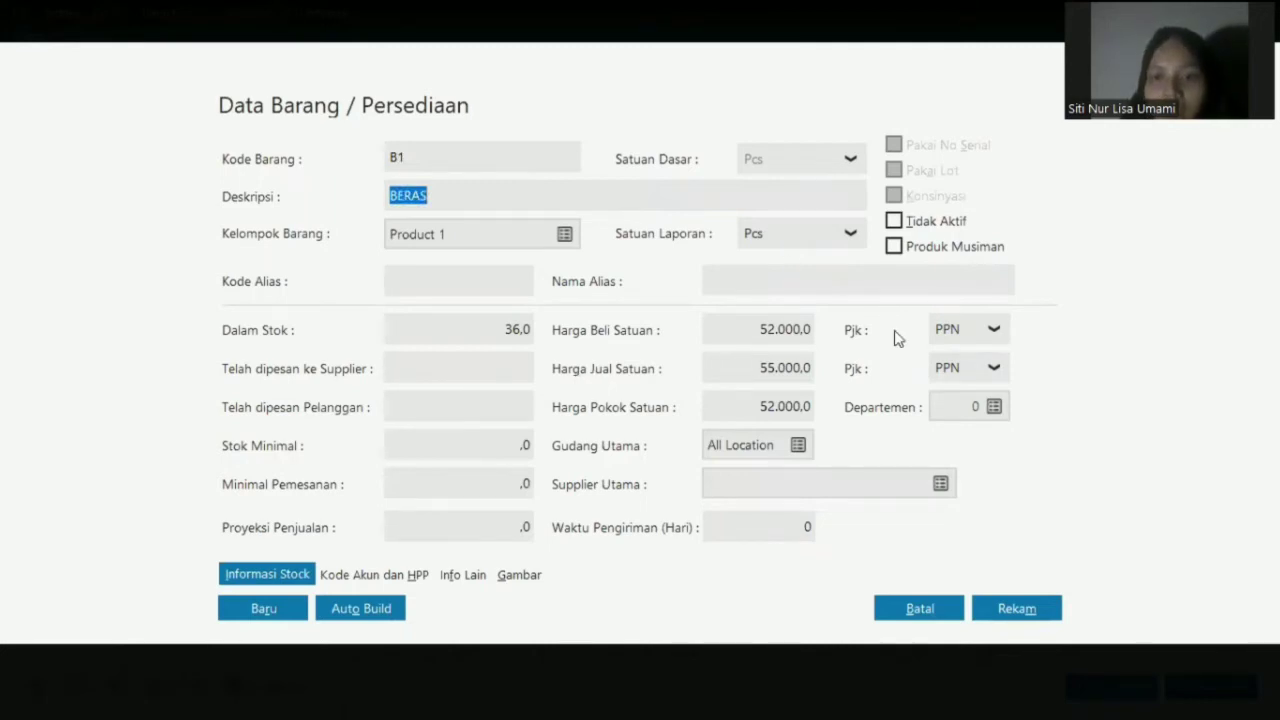
left_click(945, 612)
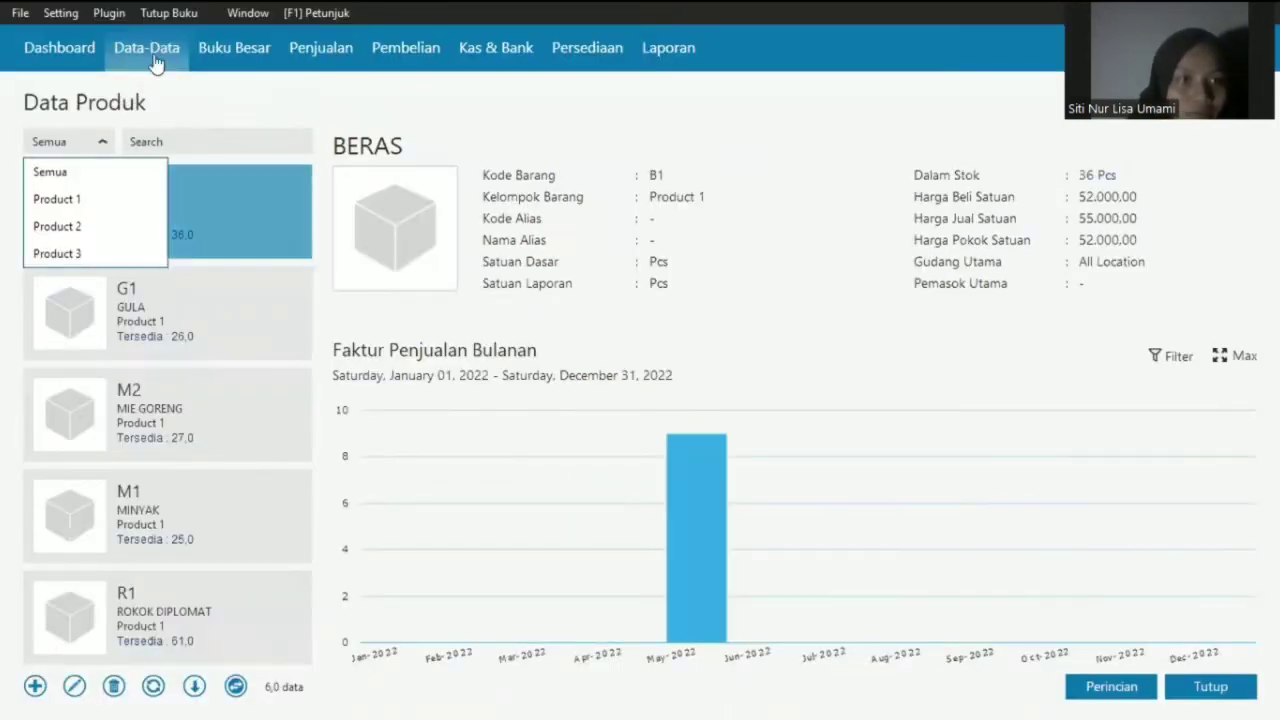
left_click(150, 52)
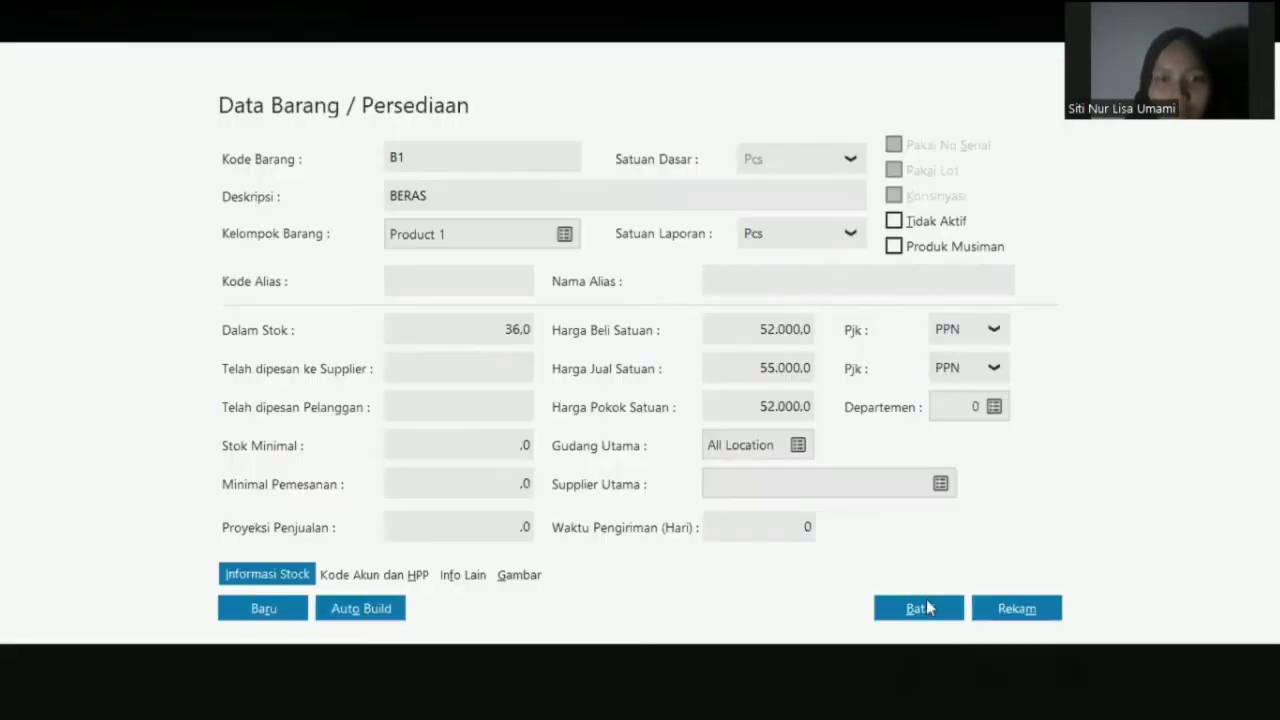
left_click(912, 612)
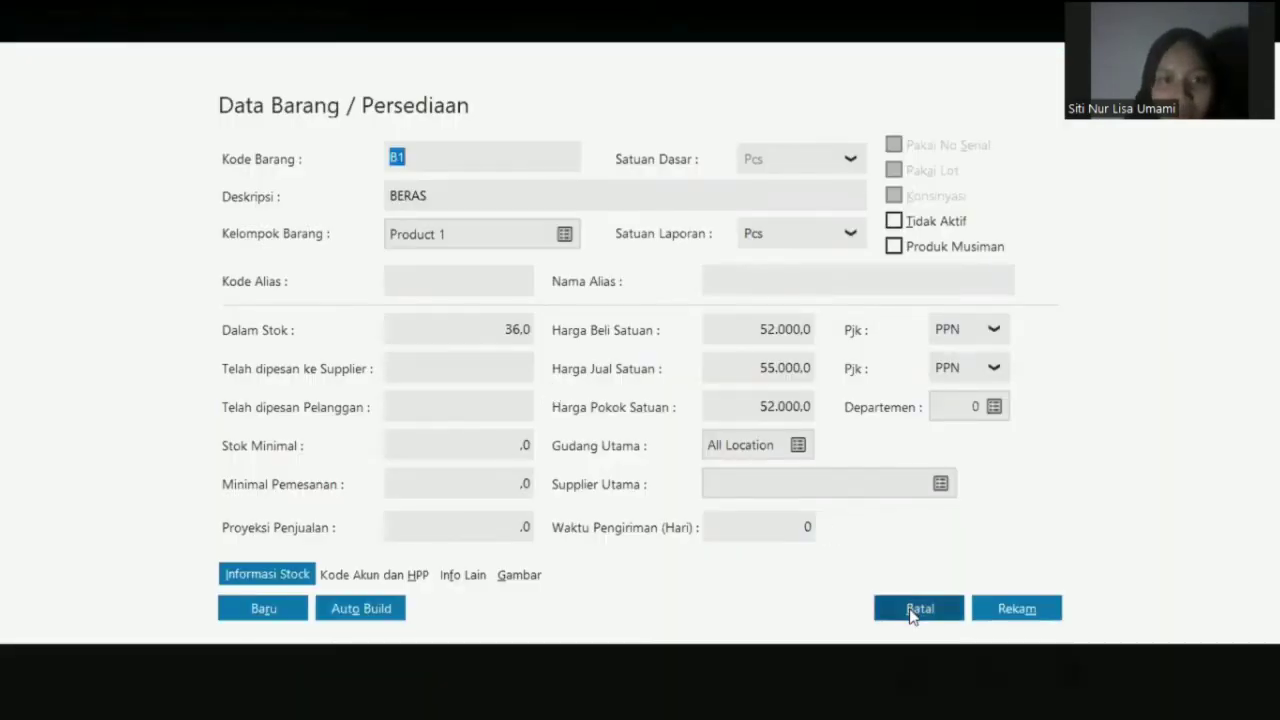
left_click(62, 14)
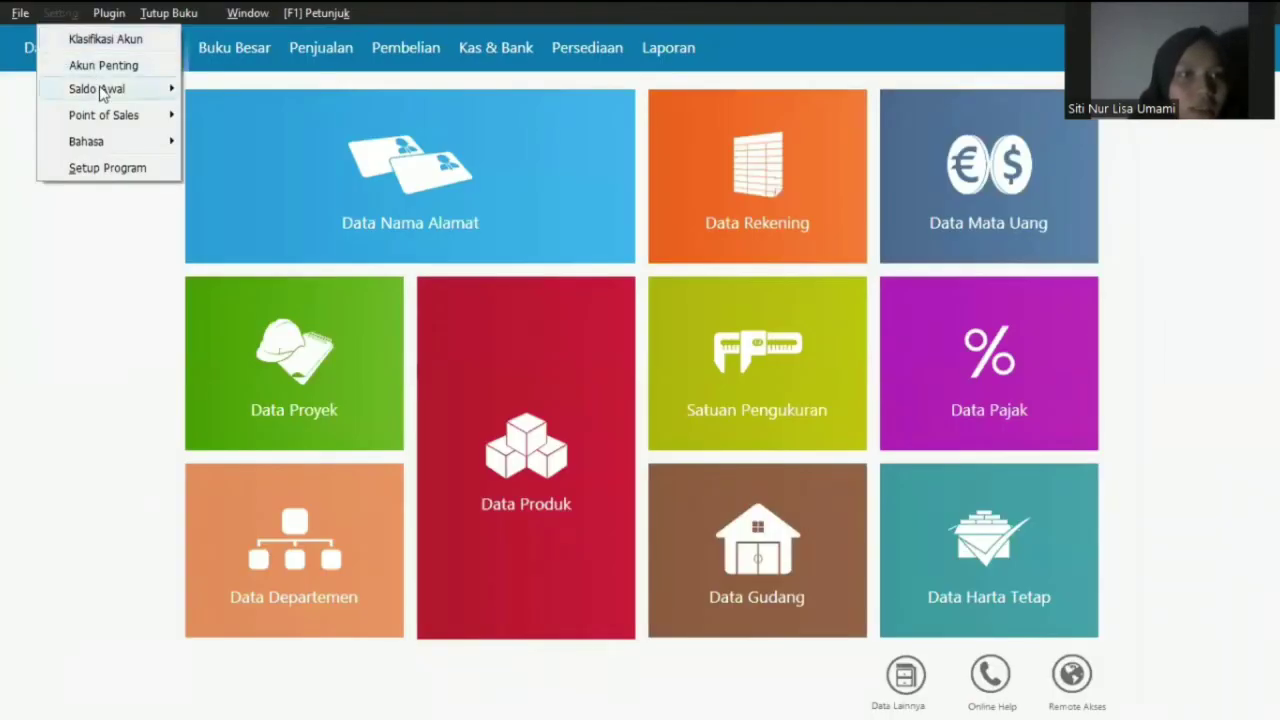
- Review the 30 April 2022 opening account balances, all ,00, and close without saving
mouse_move(100, 90)
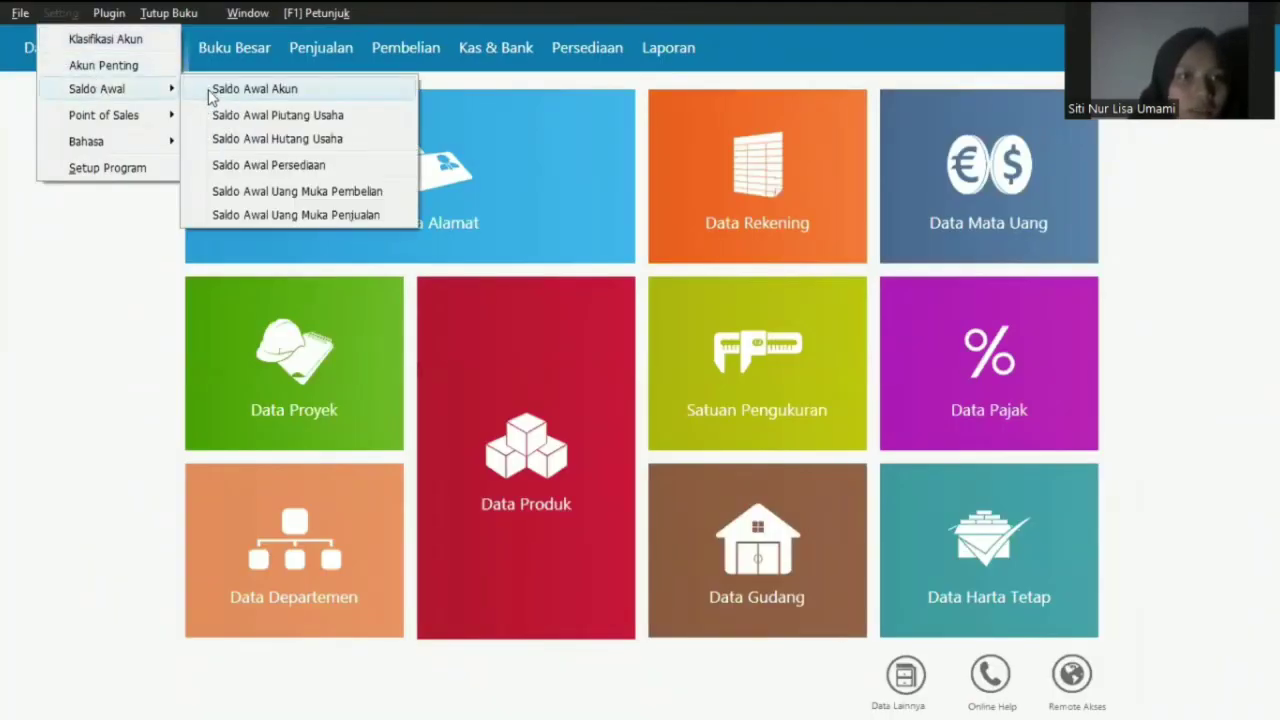
left_click(230, 90)
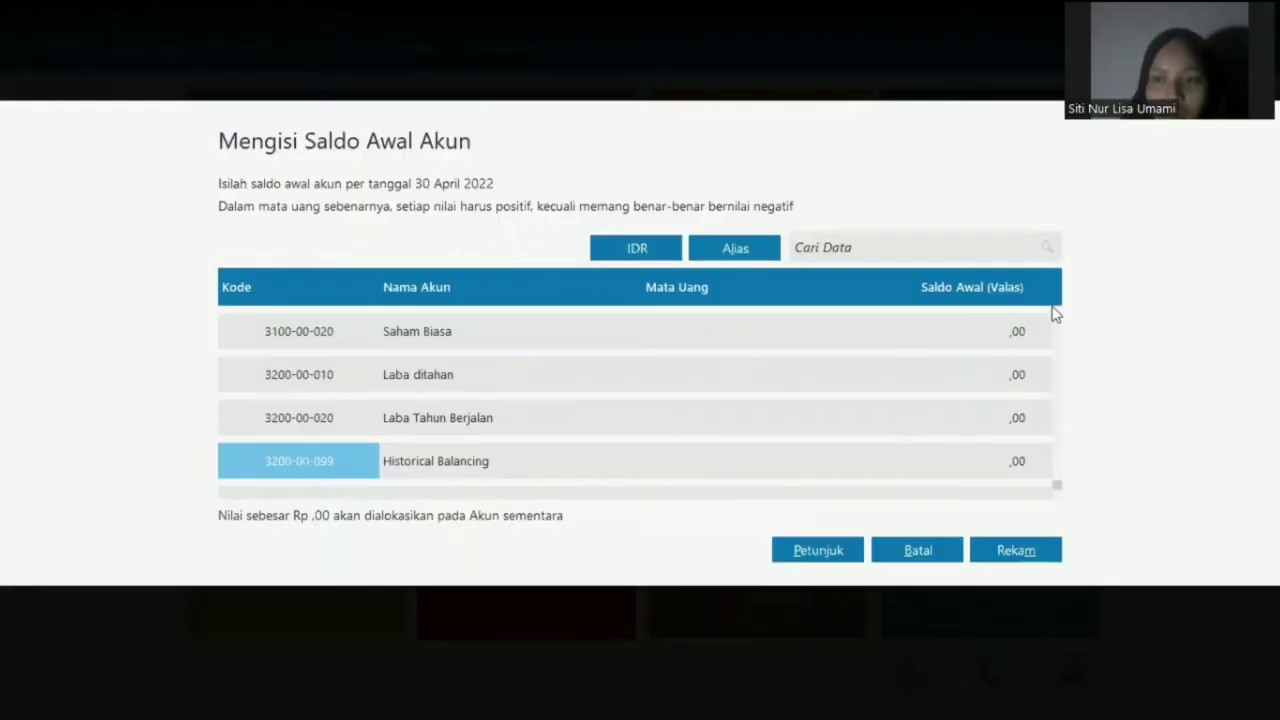
left_click(1043, 560)
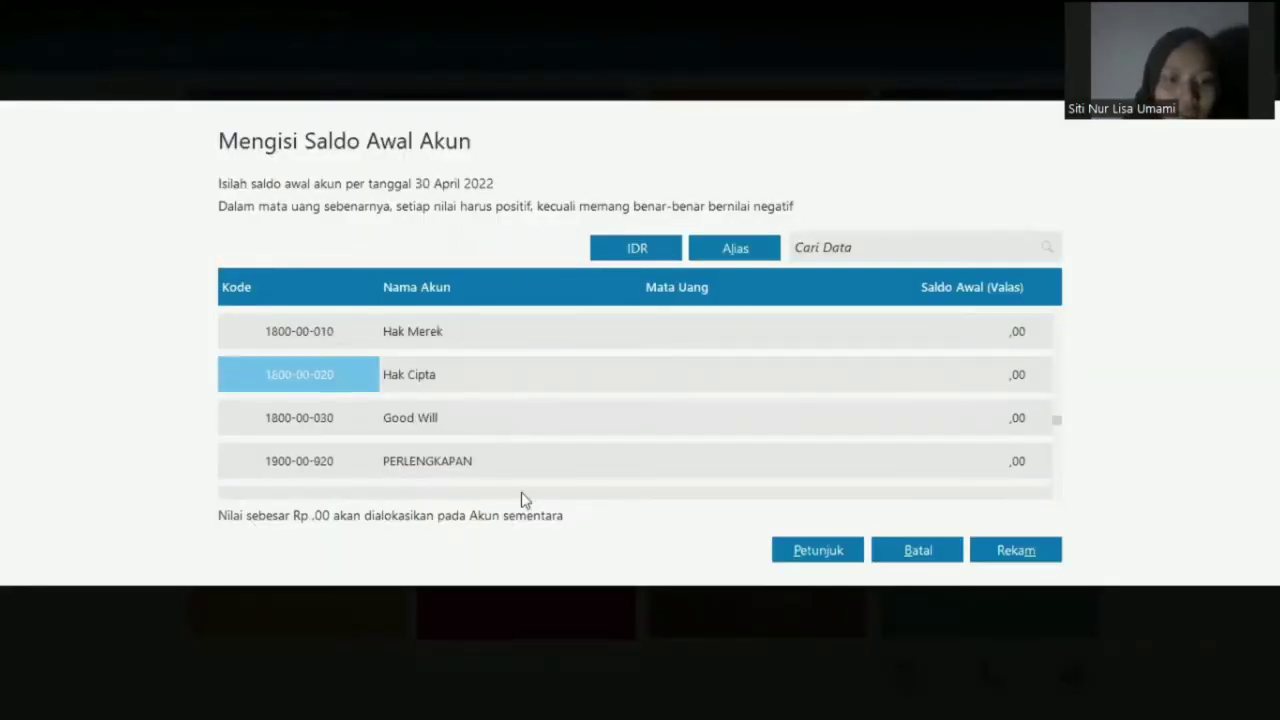
left_click(910, 549)
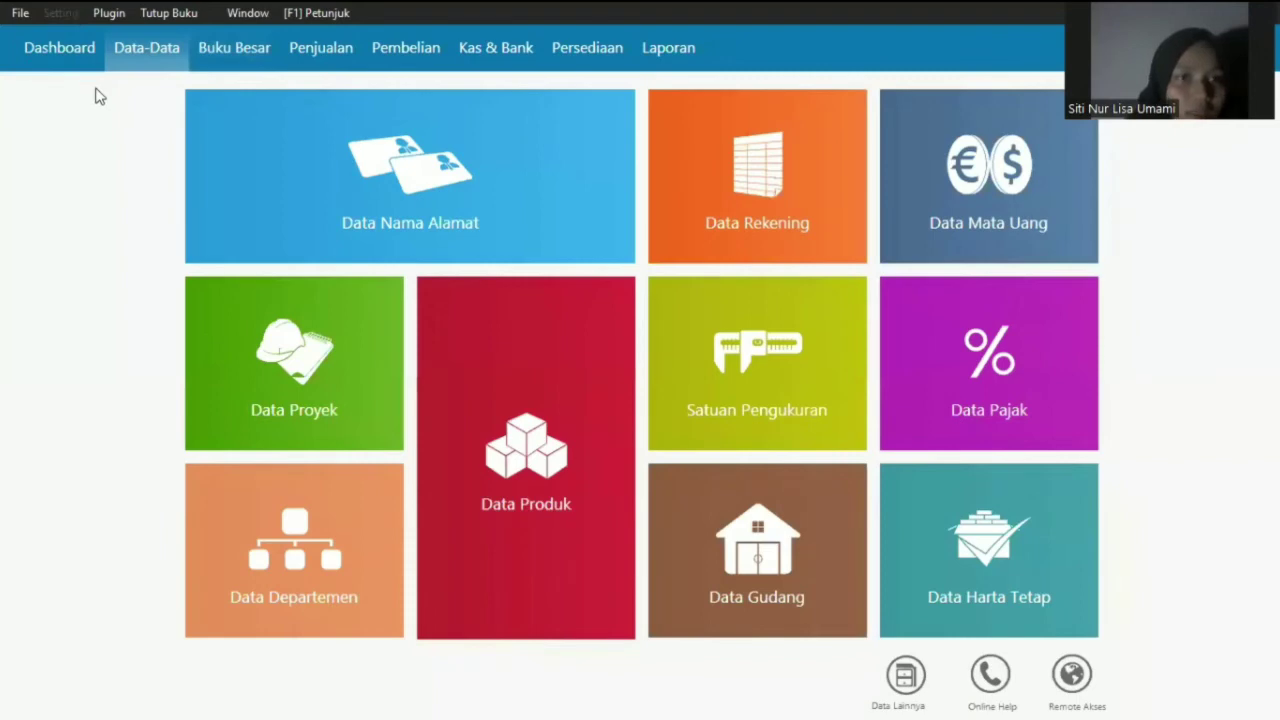
- Expand the Setting menu's Saldo Awal opening-balance submenu using the keyboard
key("alt+s")
key("Down")
key("Down")
key("Right")
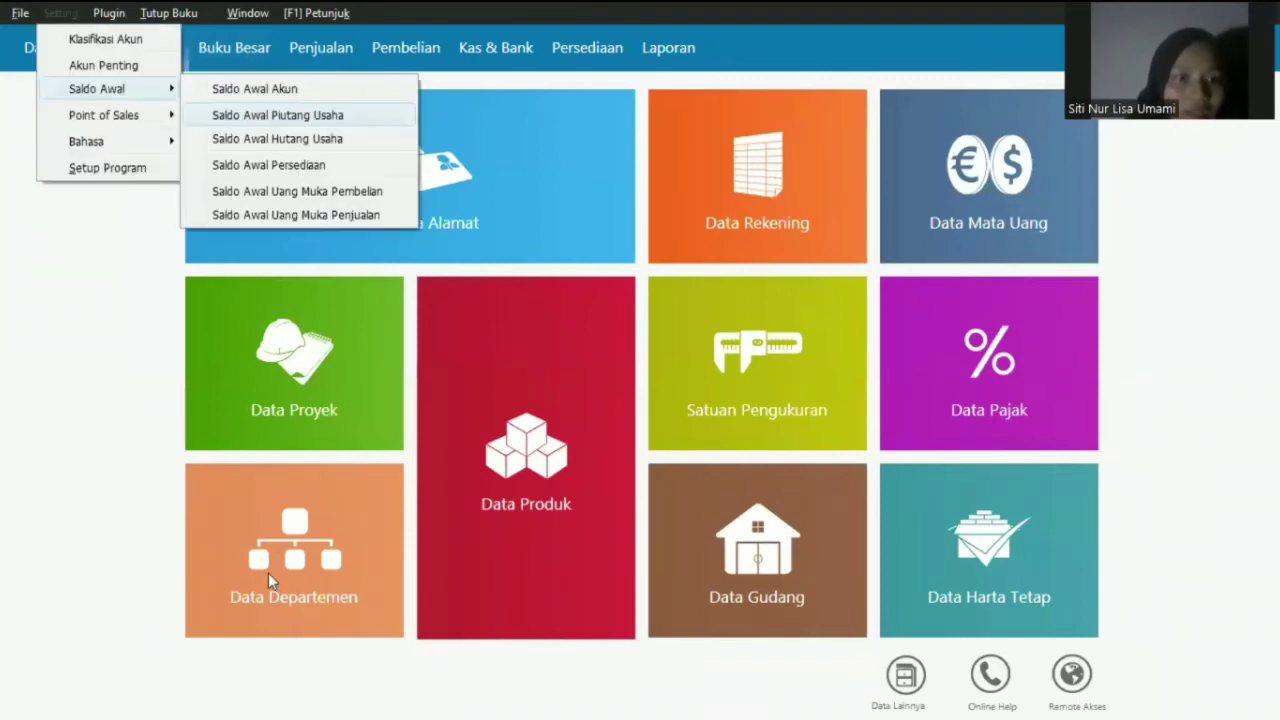
- Begin an opening receivable dated 30 April 2022 for customer IRA
key("Return")
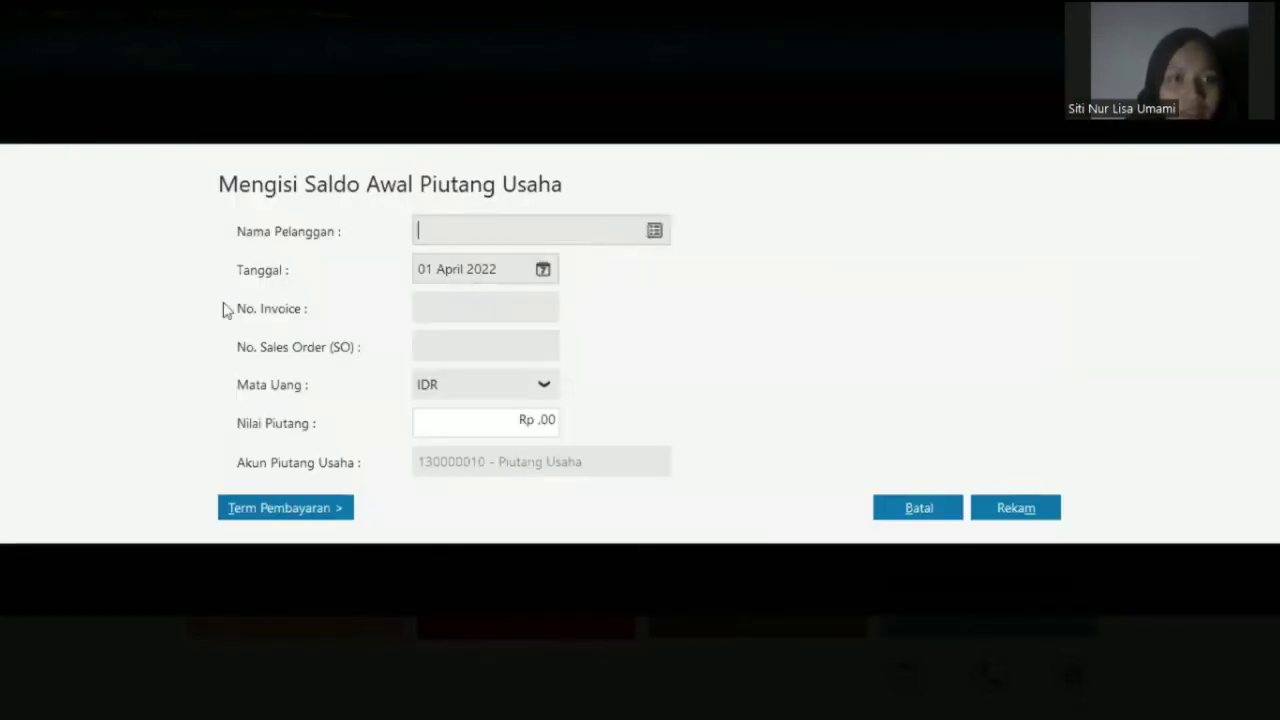
left_click(541, 272)
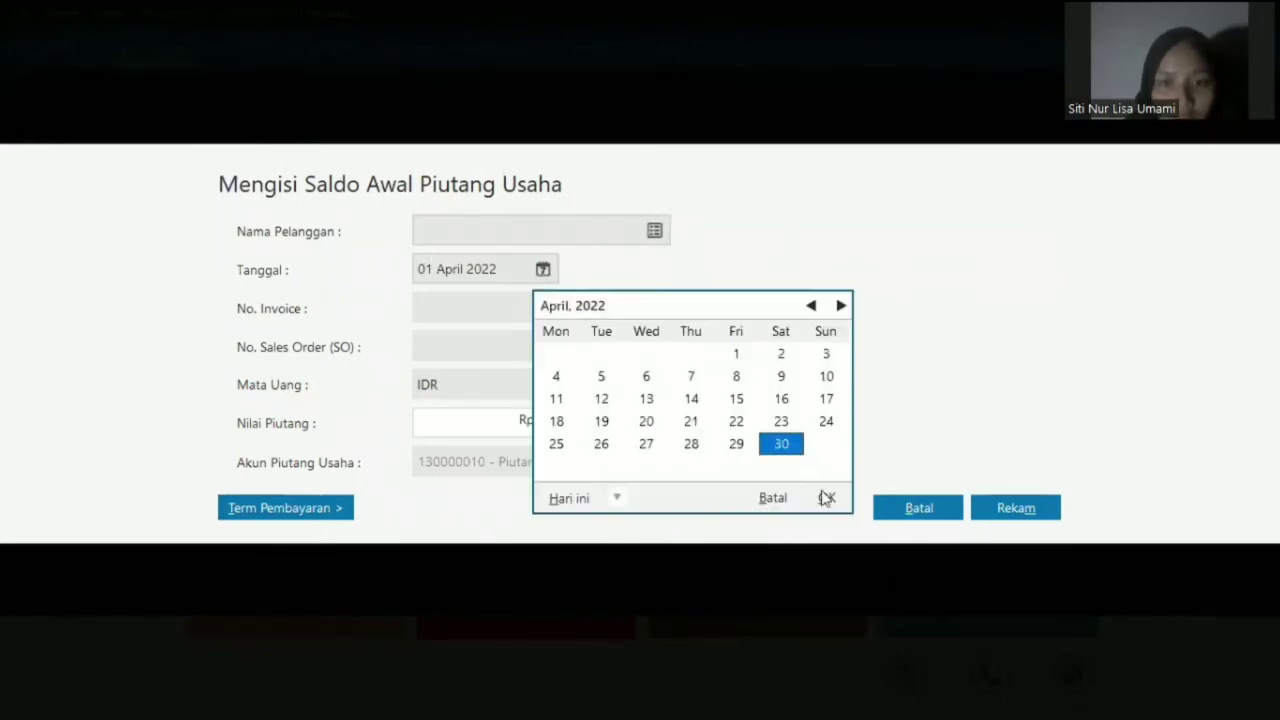
left_click(826, 498)
left_click(655, 231)
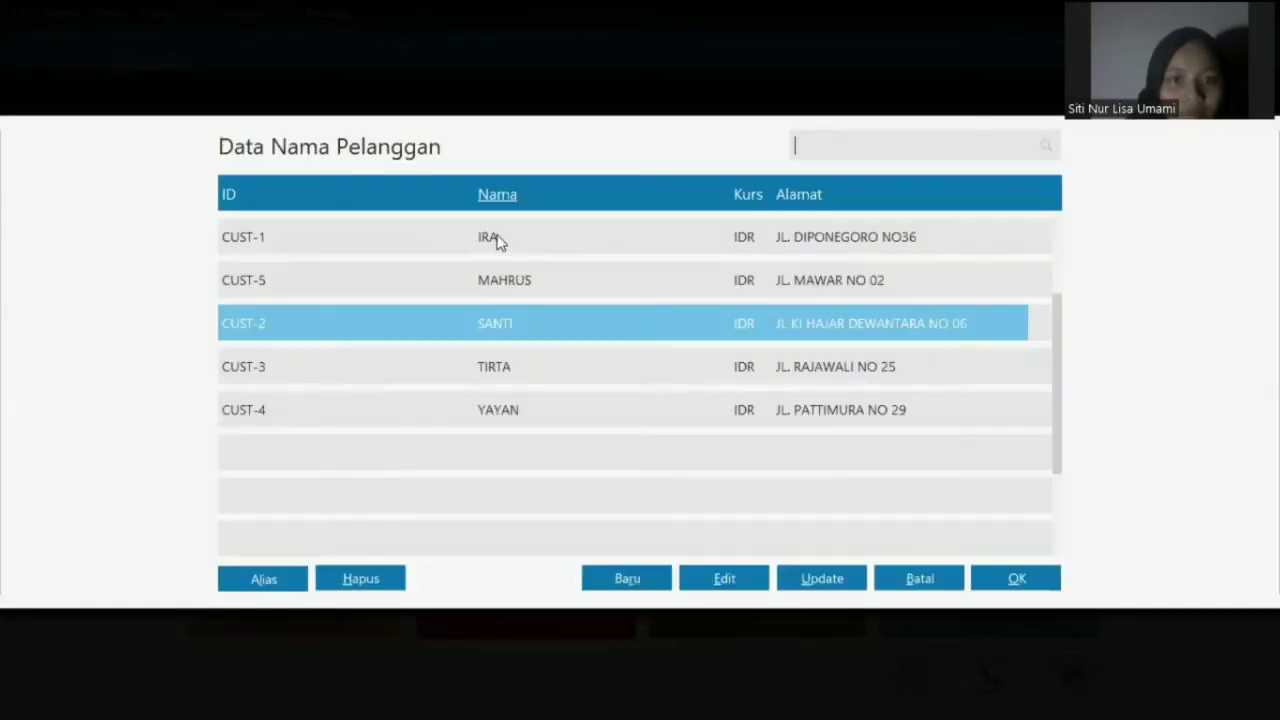
left_click(497, 240)
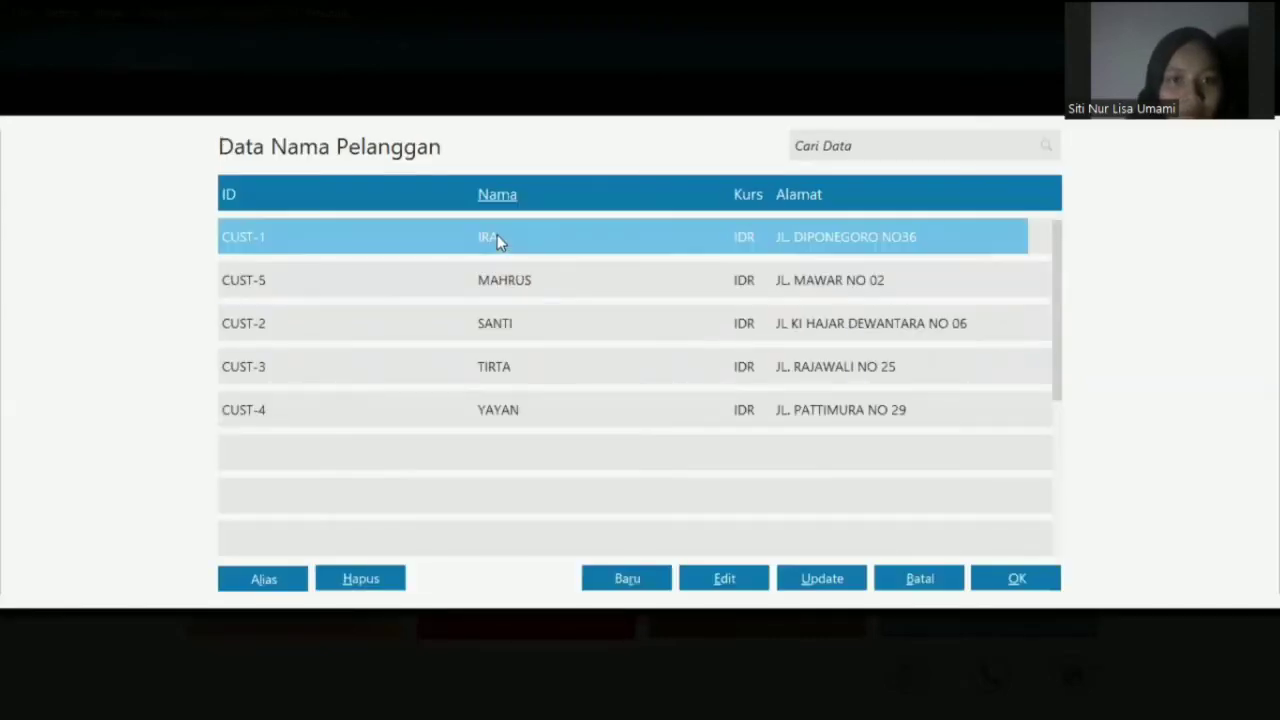
left_click(594, 378)
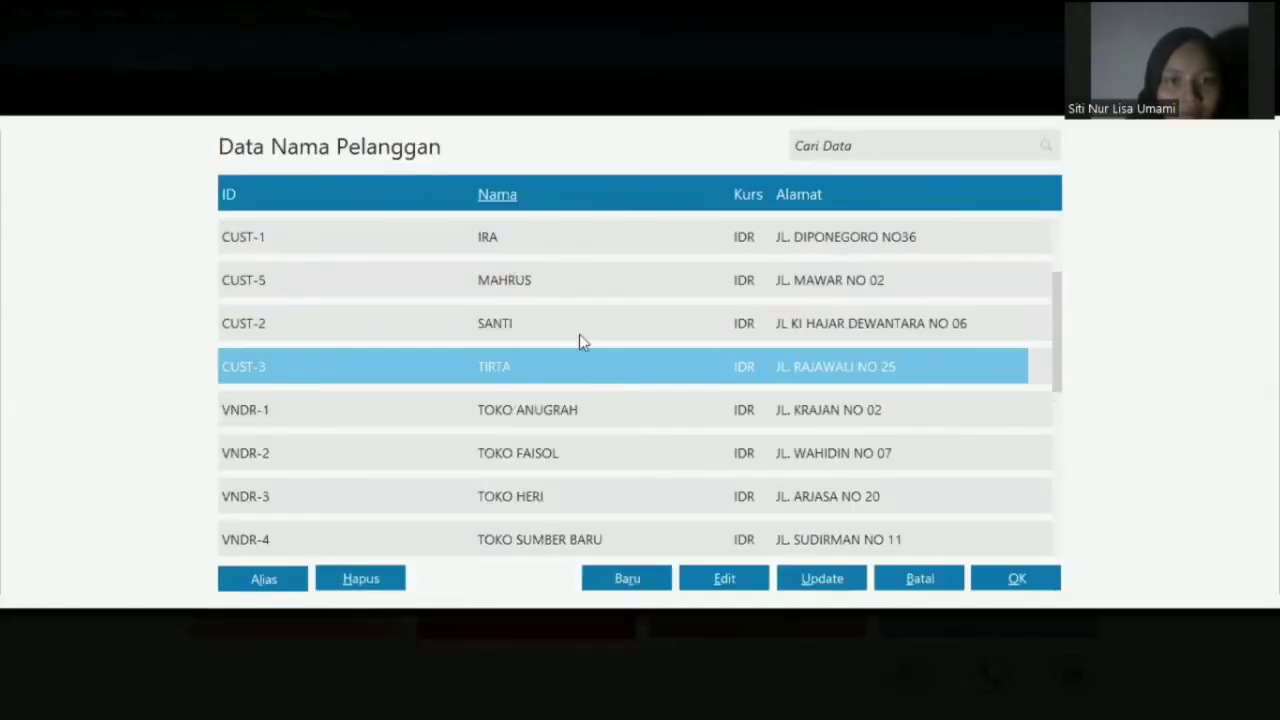
double_click(562, 250)
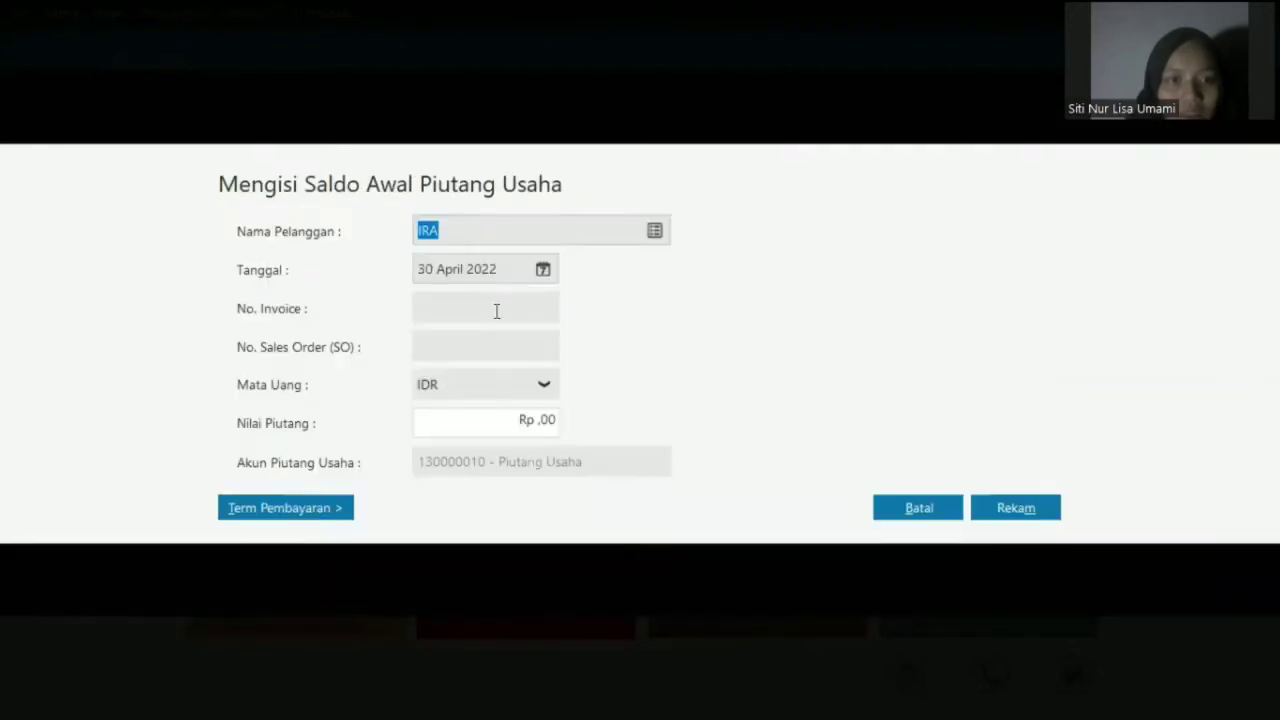
- Clear the receivable amount, cancel the entry, and close the opening receivables list
left_click(487, 415)
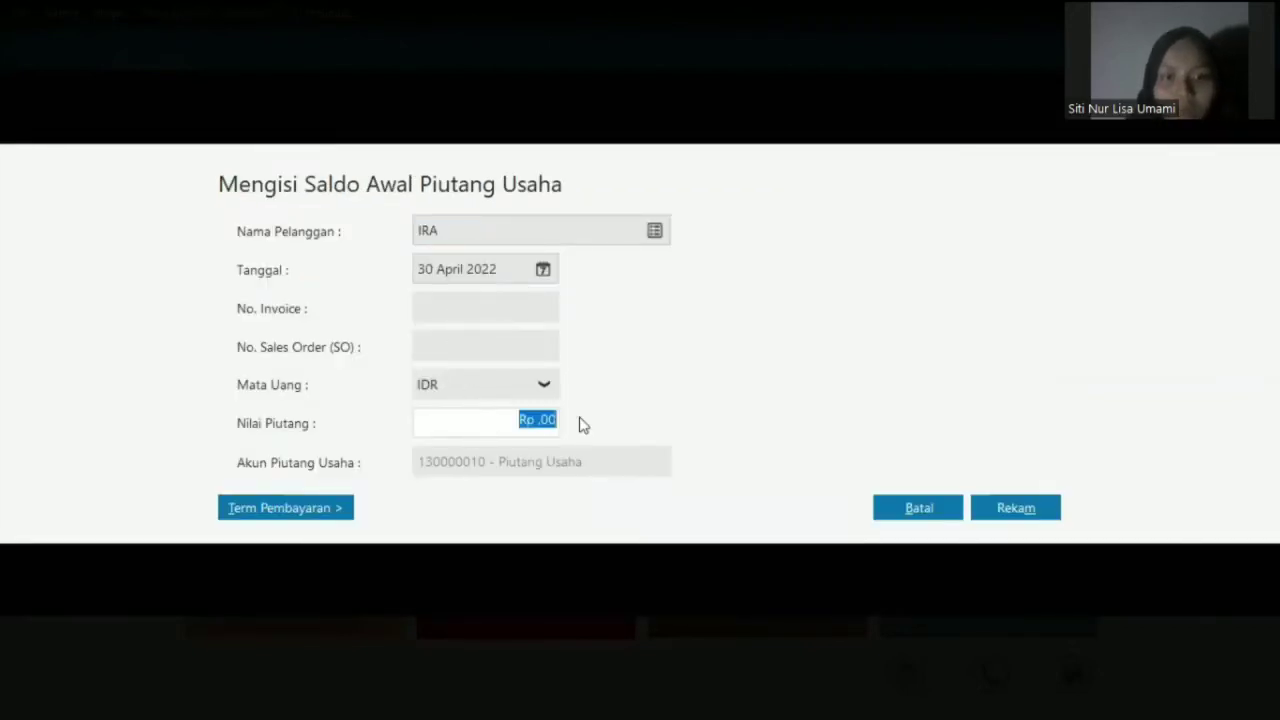
key("BackSpace")
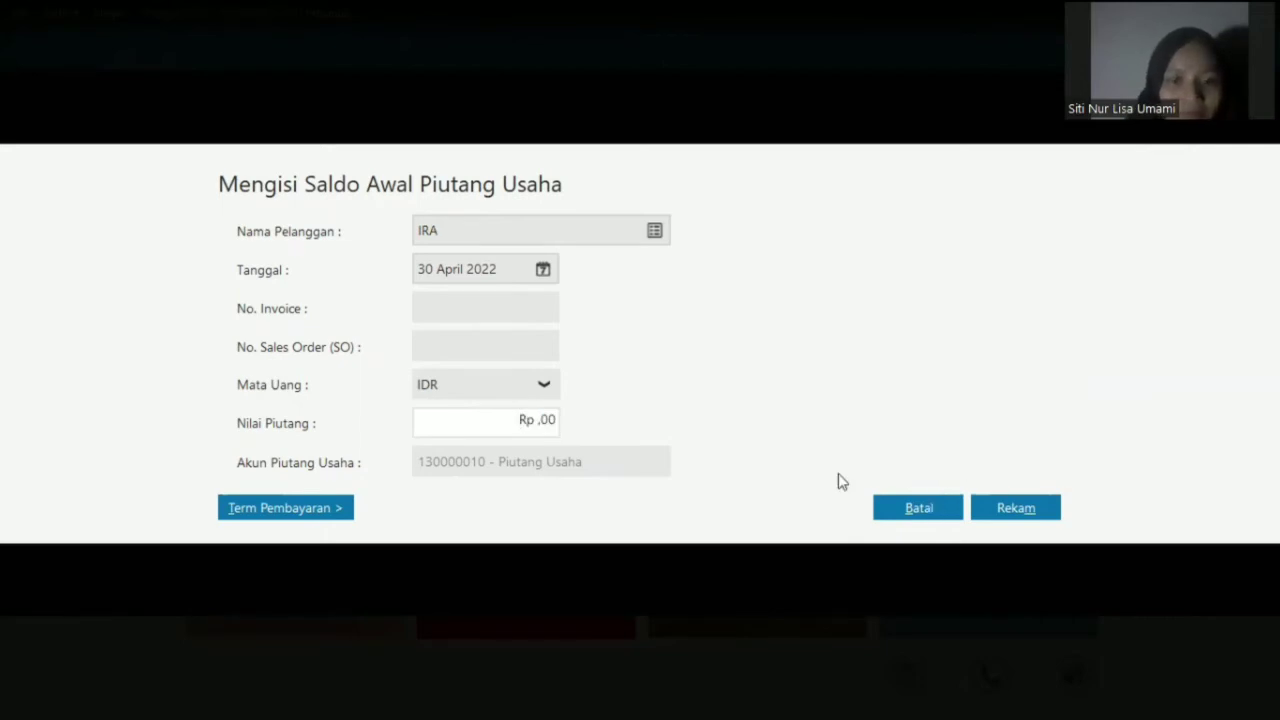
left_click(899, 511)
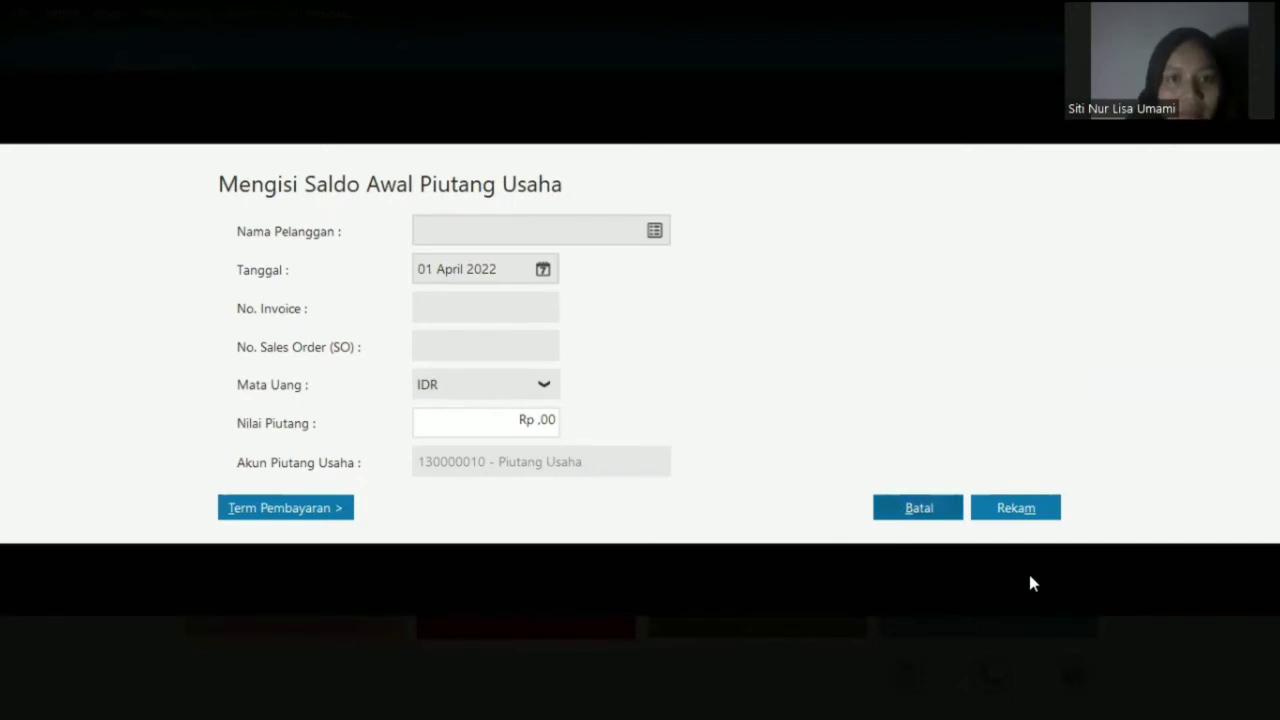
left_click(1031, 581)
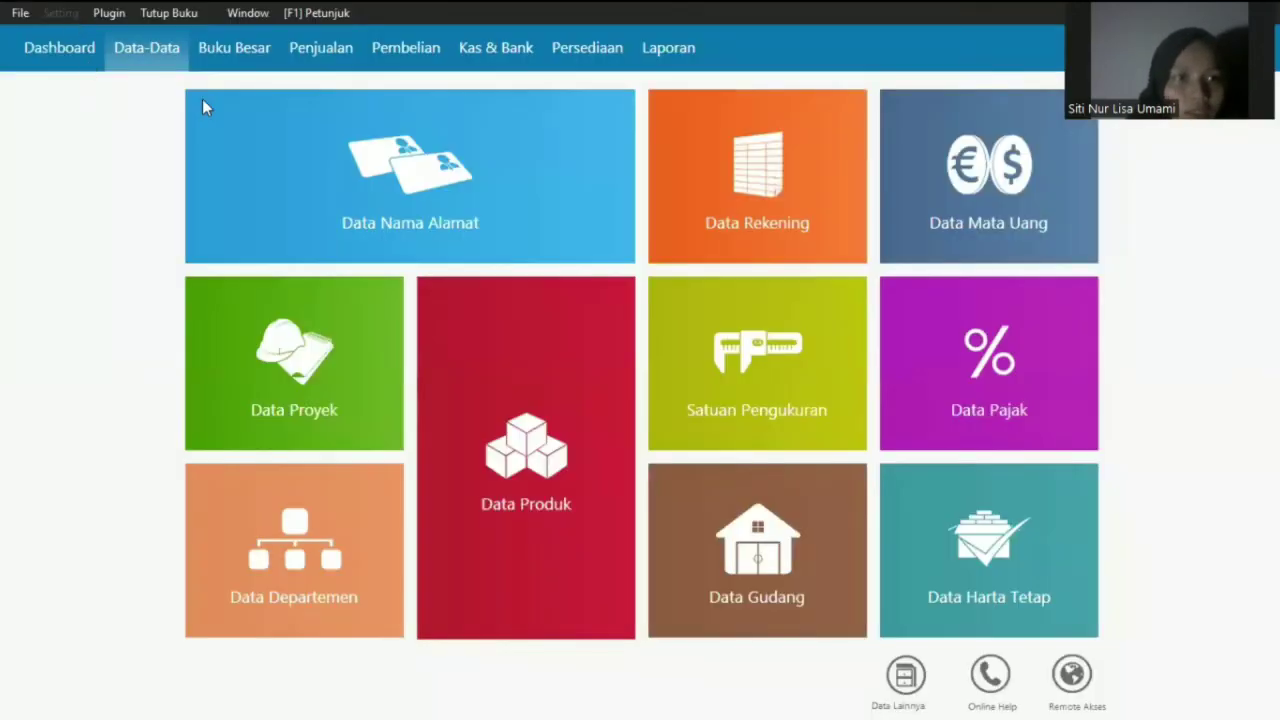
left_click(61, 13)
- Review the opening payables of the four supplier shops, totalling Rp 3.000.000,00, then close the list
mouse_move(97, 89)
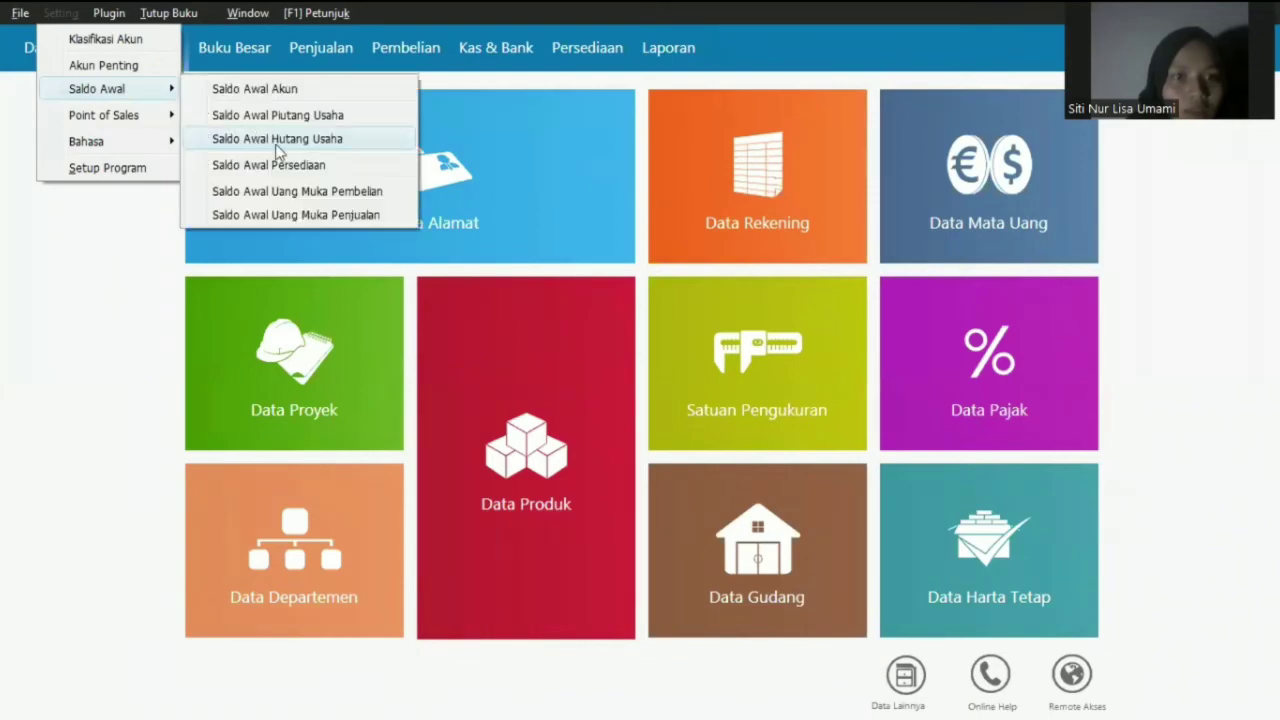
left_click(300, 139)
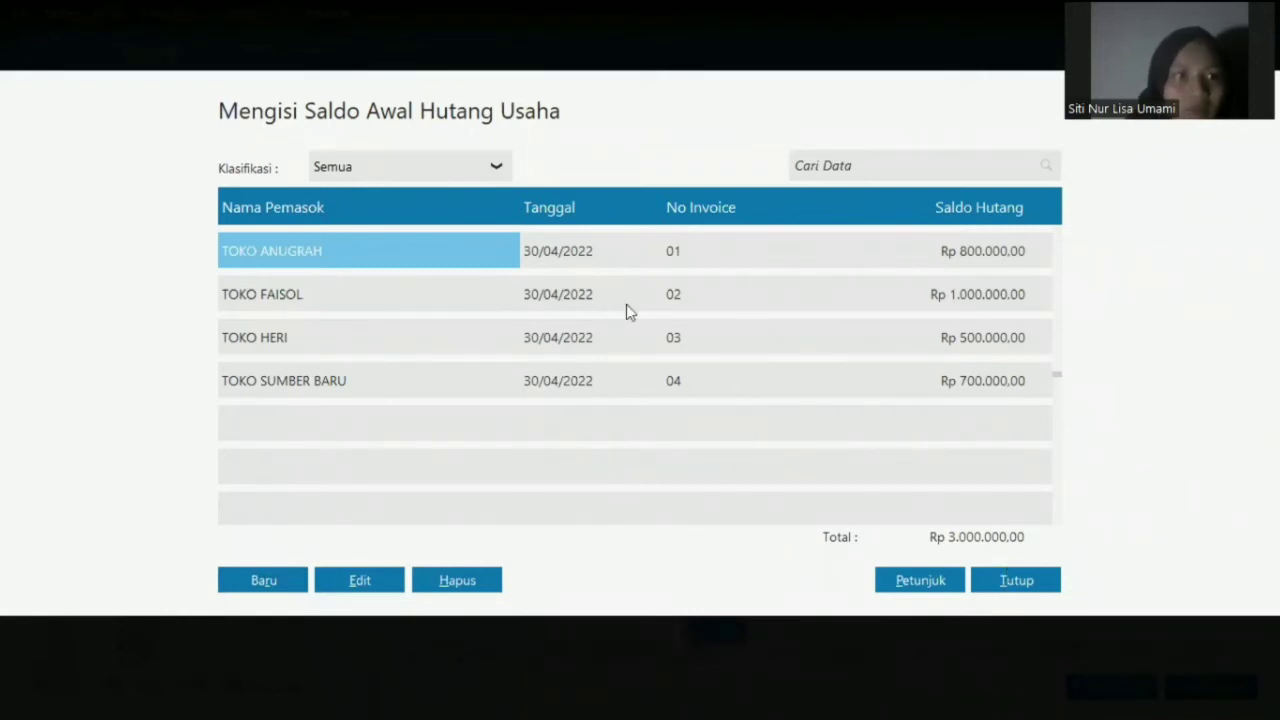
left_click(72, 12)
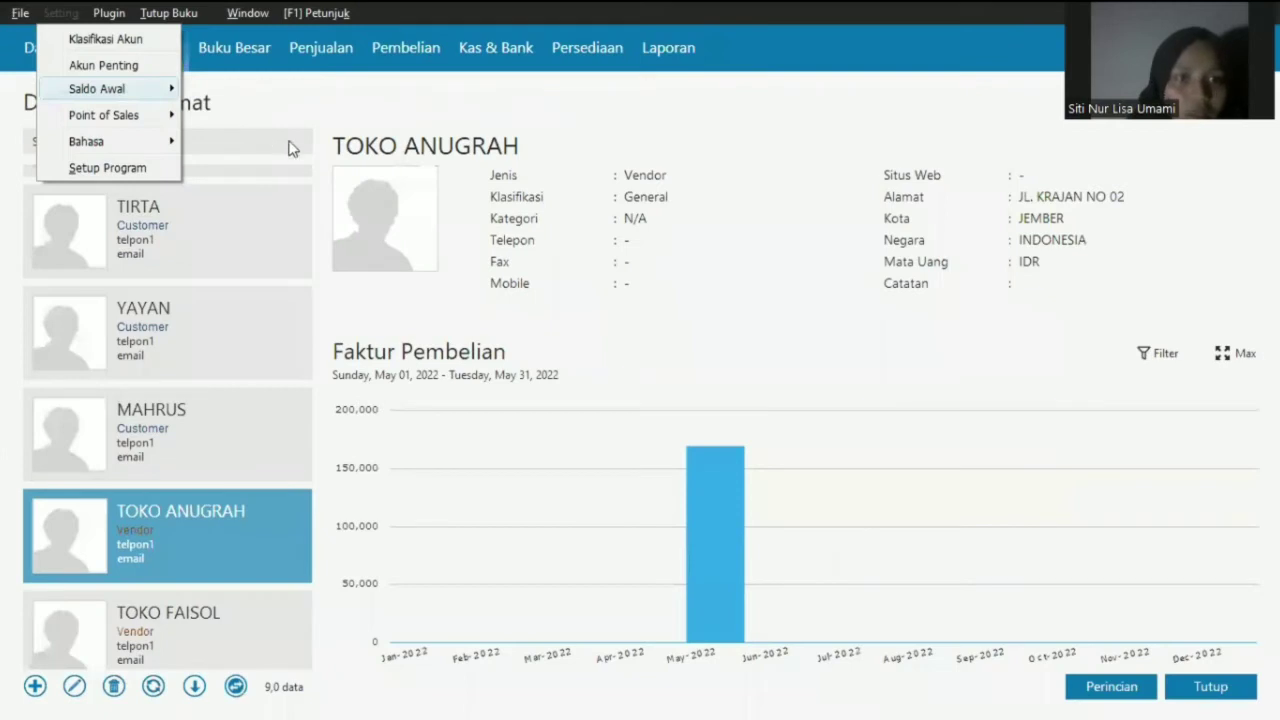
- Confirm the inventory ending-balance recalculation, close it, and return to the Buku Besar section
mouse_move(302, 170)
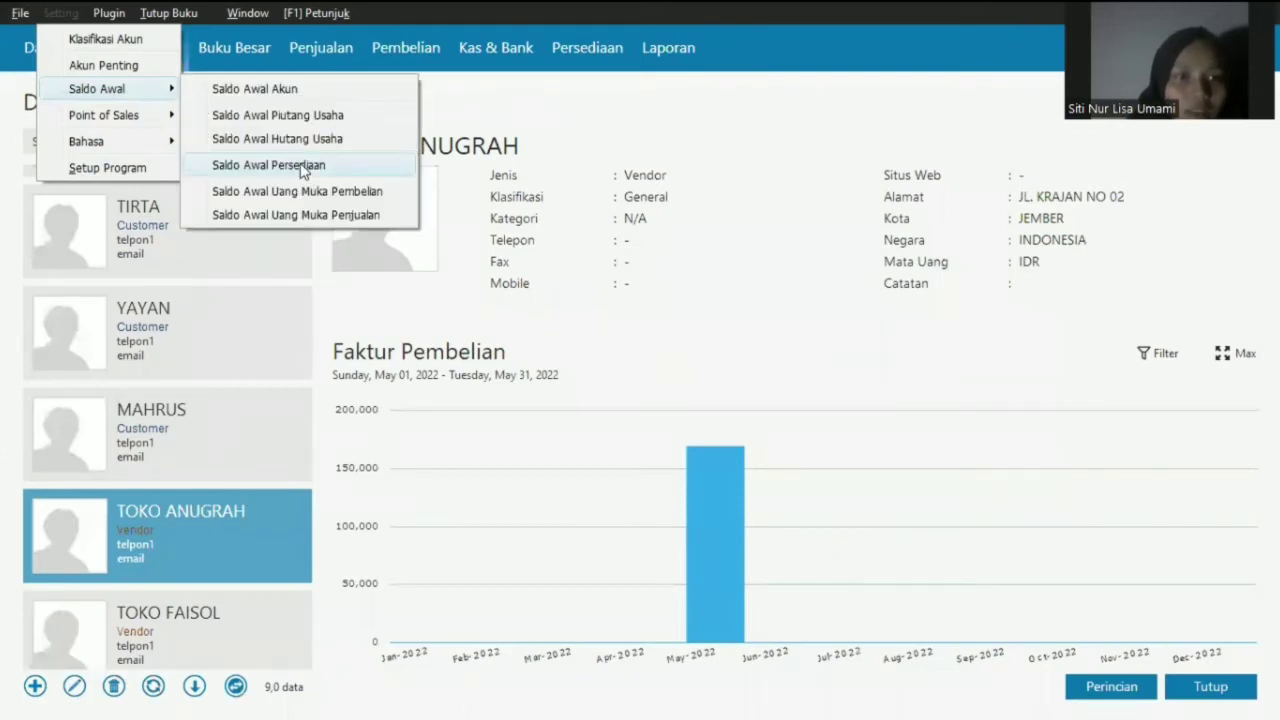
left_click(302, 170)
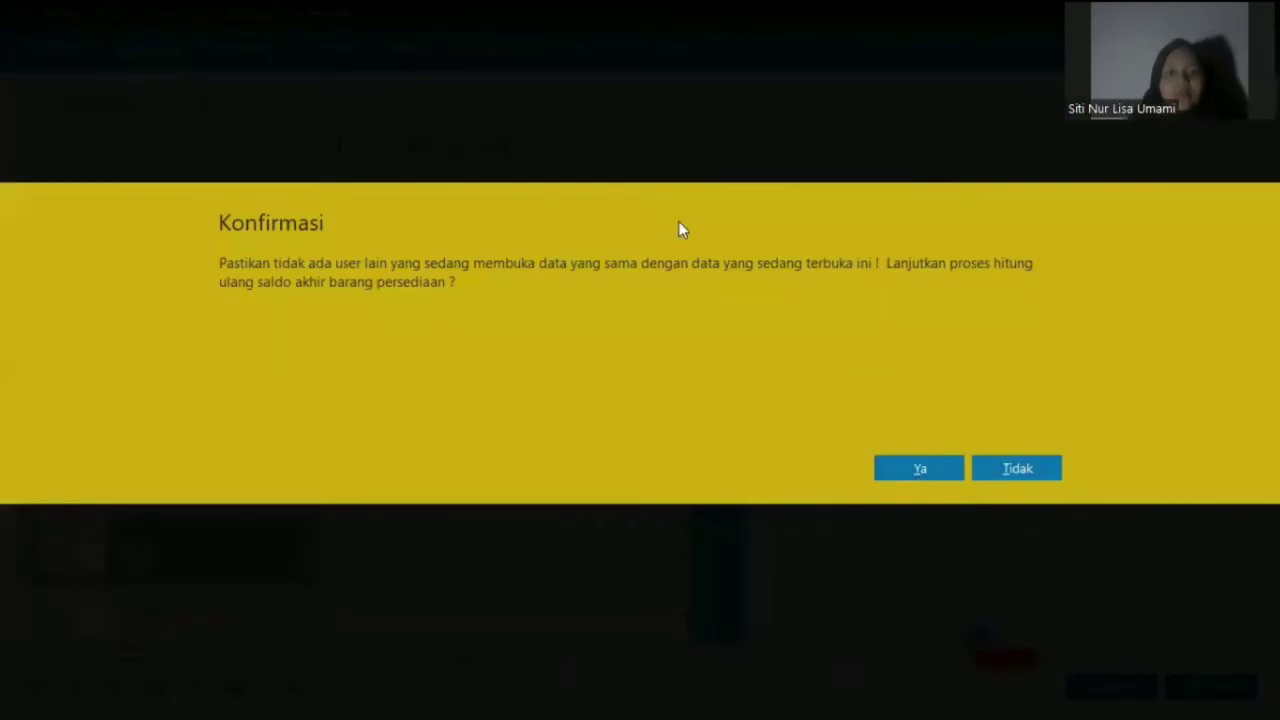
left_click(1010, 470)
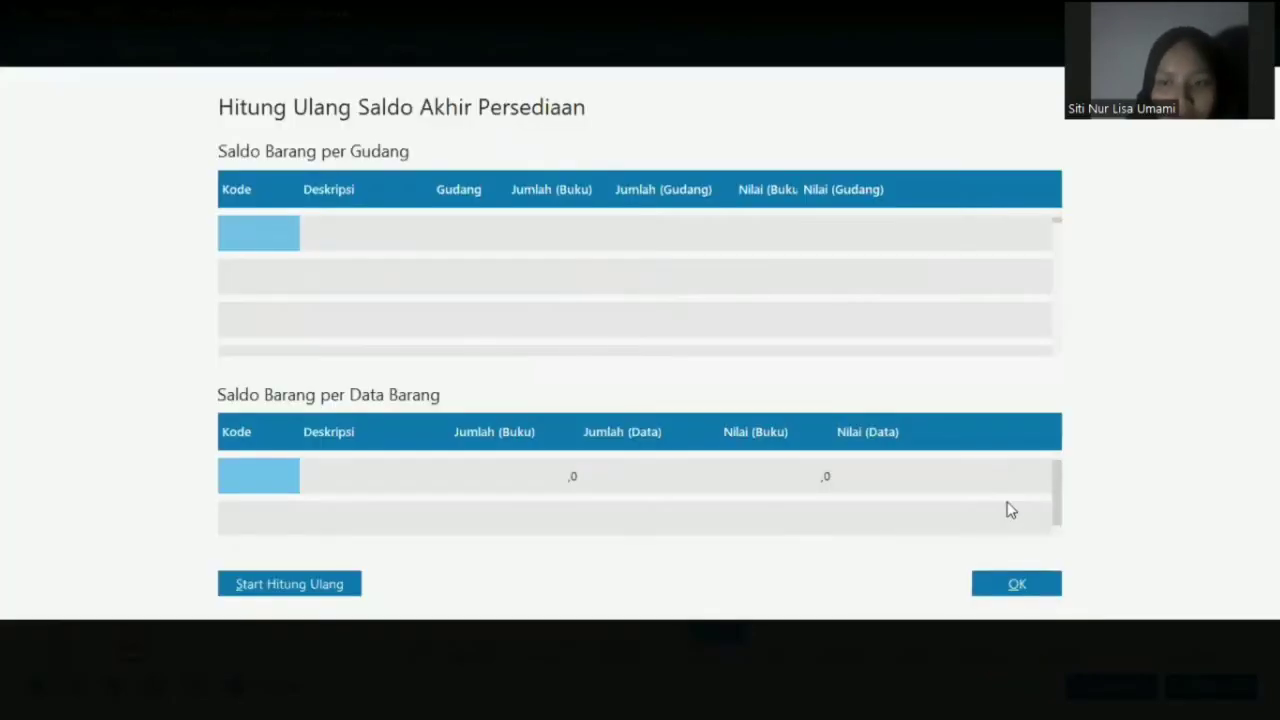
left_click(1016, 585)
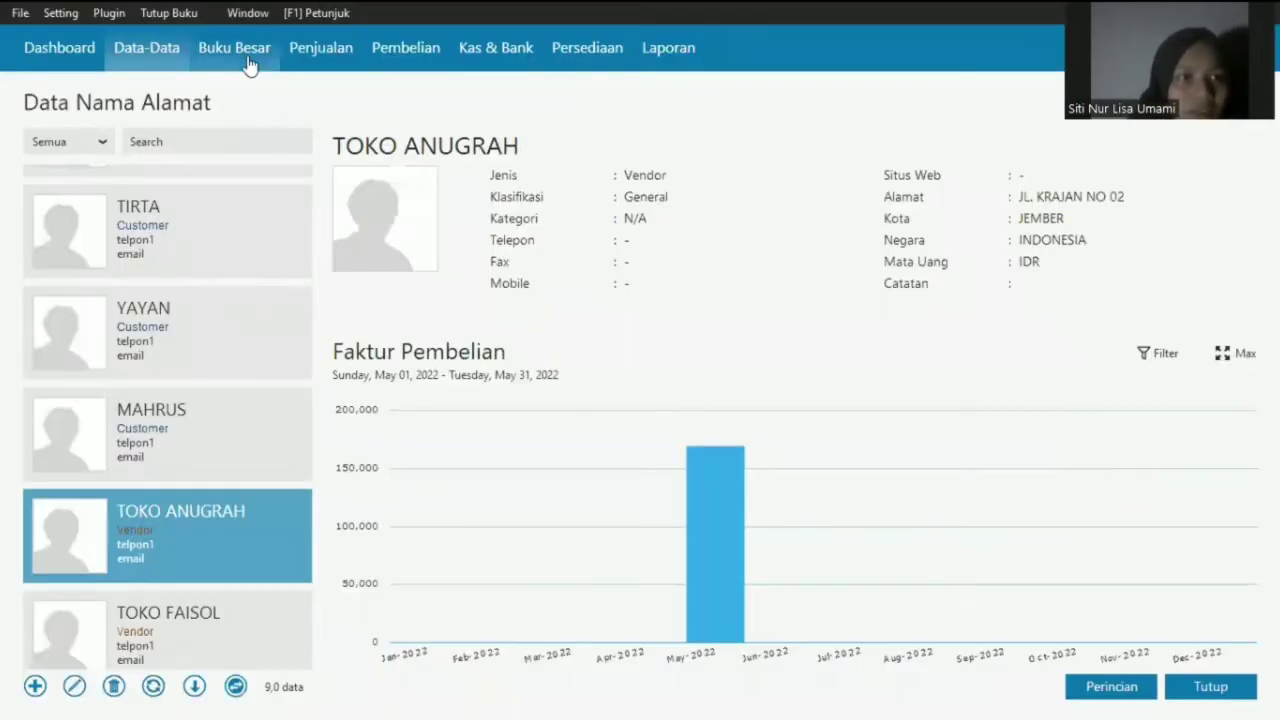
left_click(245, 55)
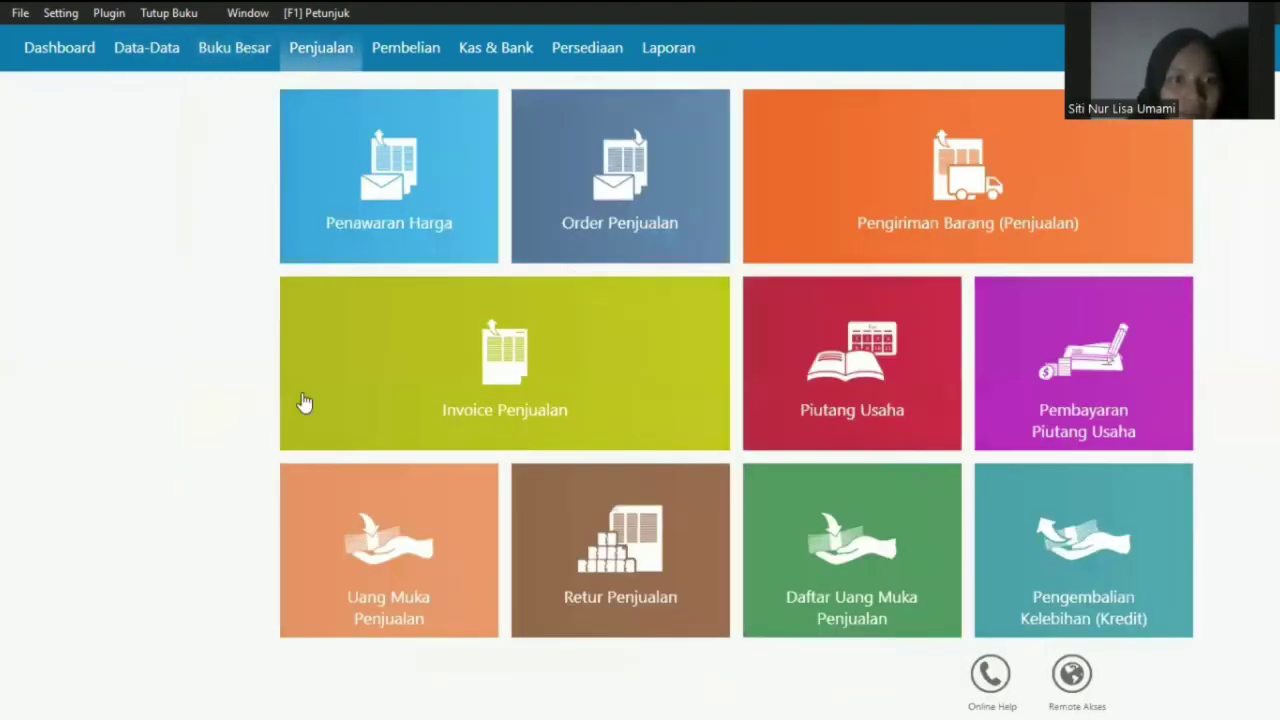
- Open IRA's sales invoice 00000002 from the invoice list and keep its date 02/05/2022
mouse_move(265, 425)
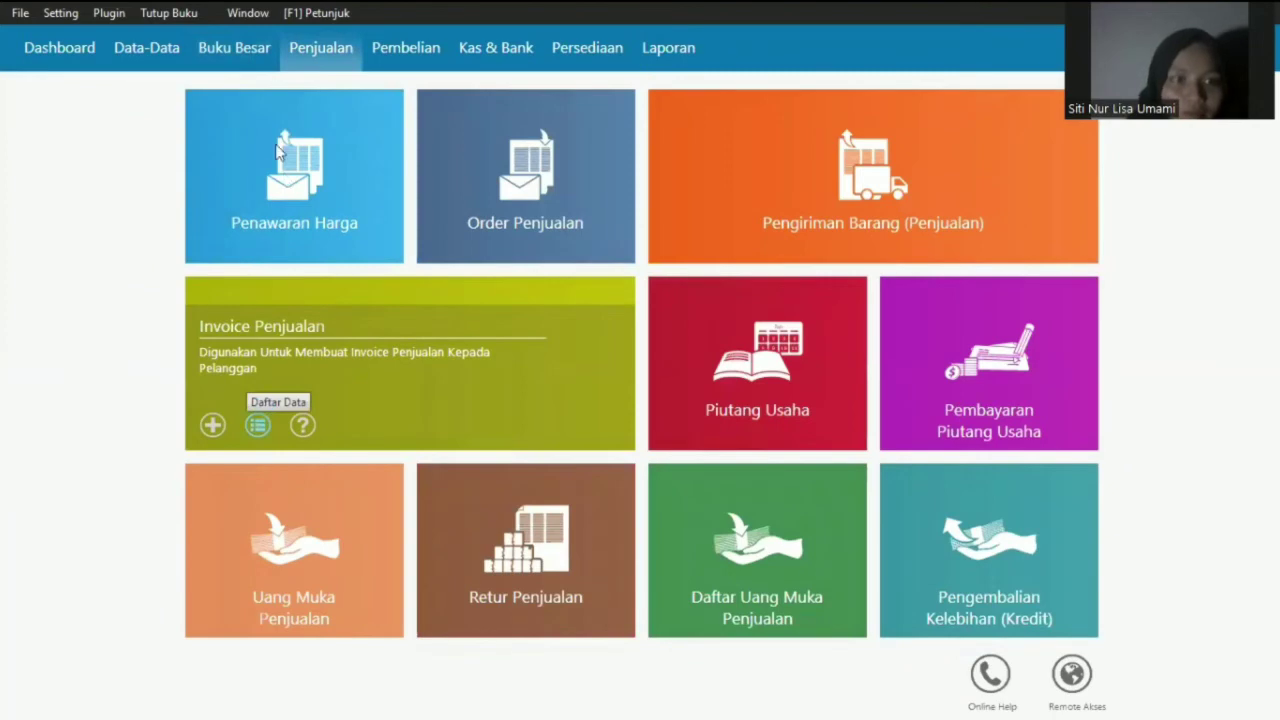
left_click(260, 425)
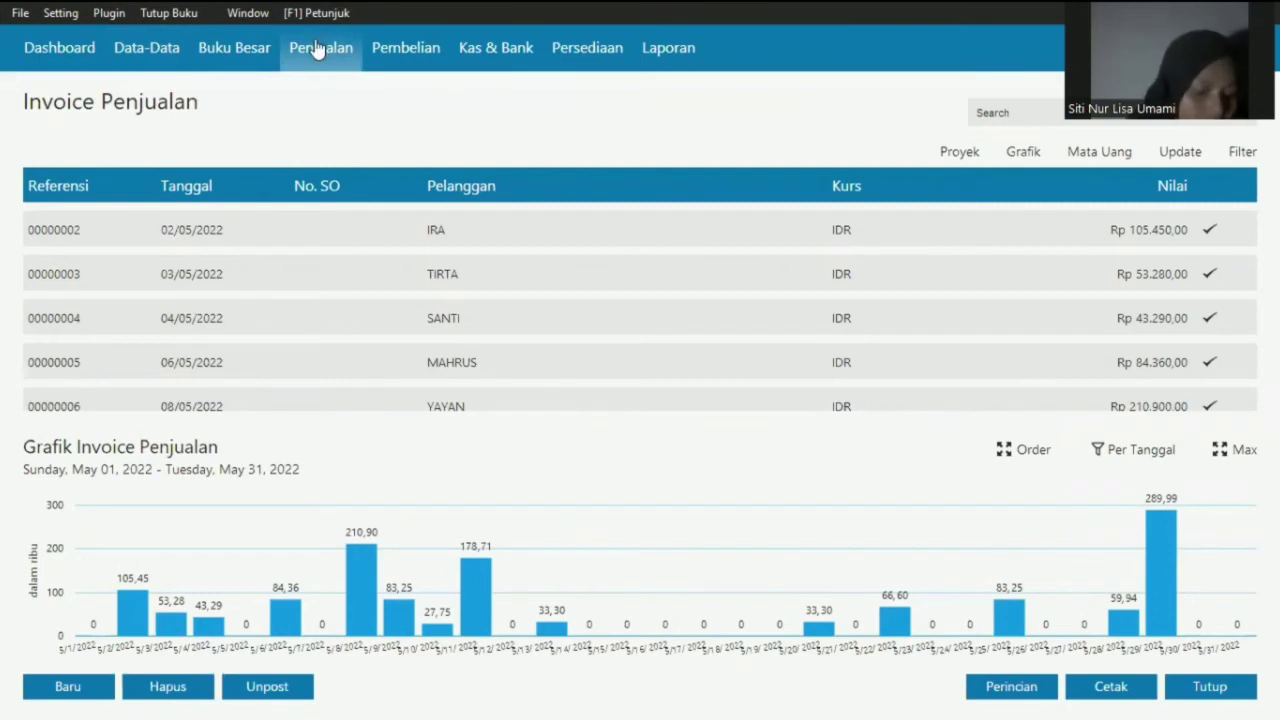
left_click(212, 226)
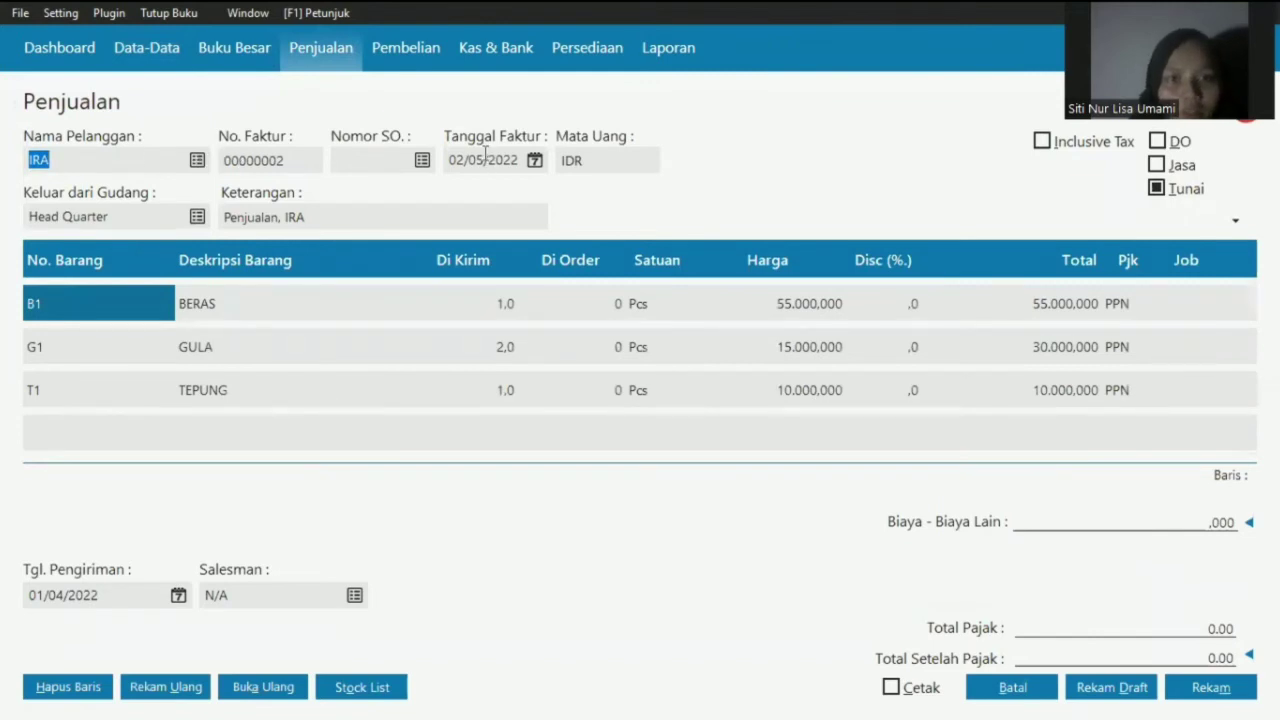
left_click(535, 162)
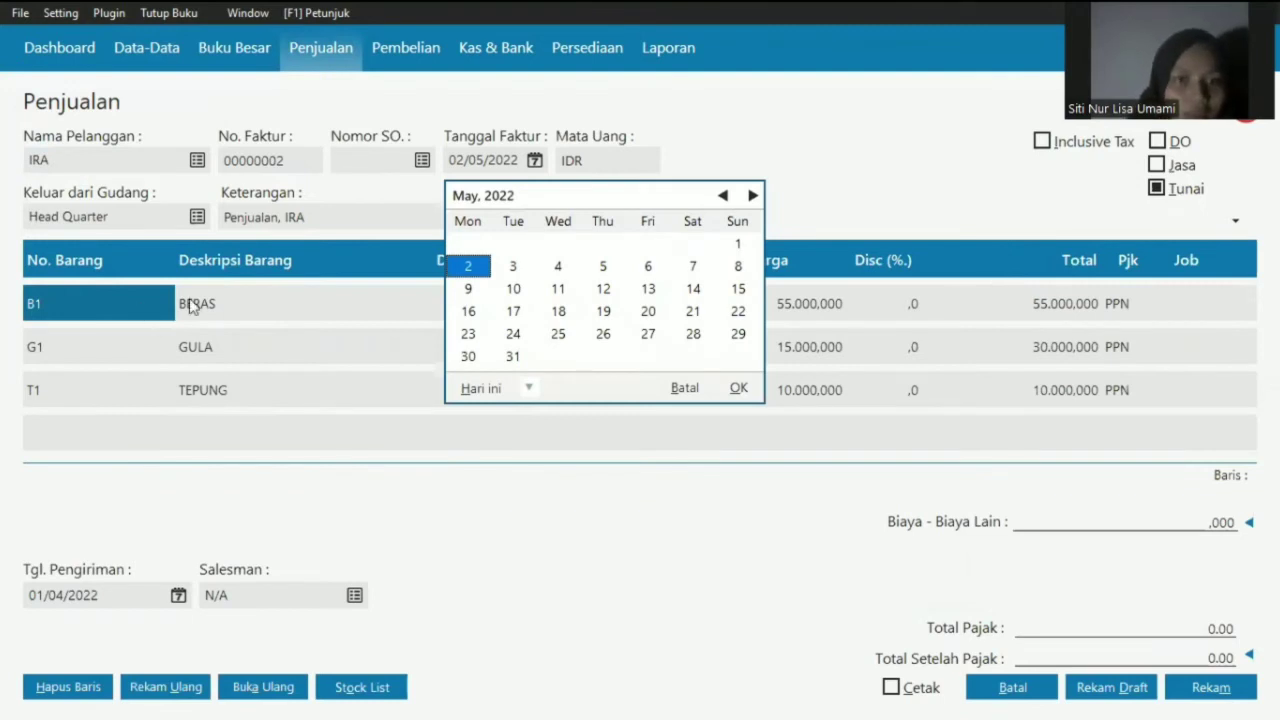
left_click(737, 388)
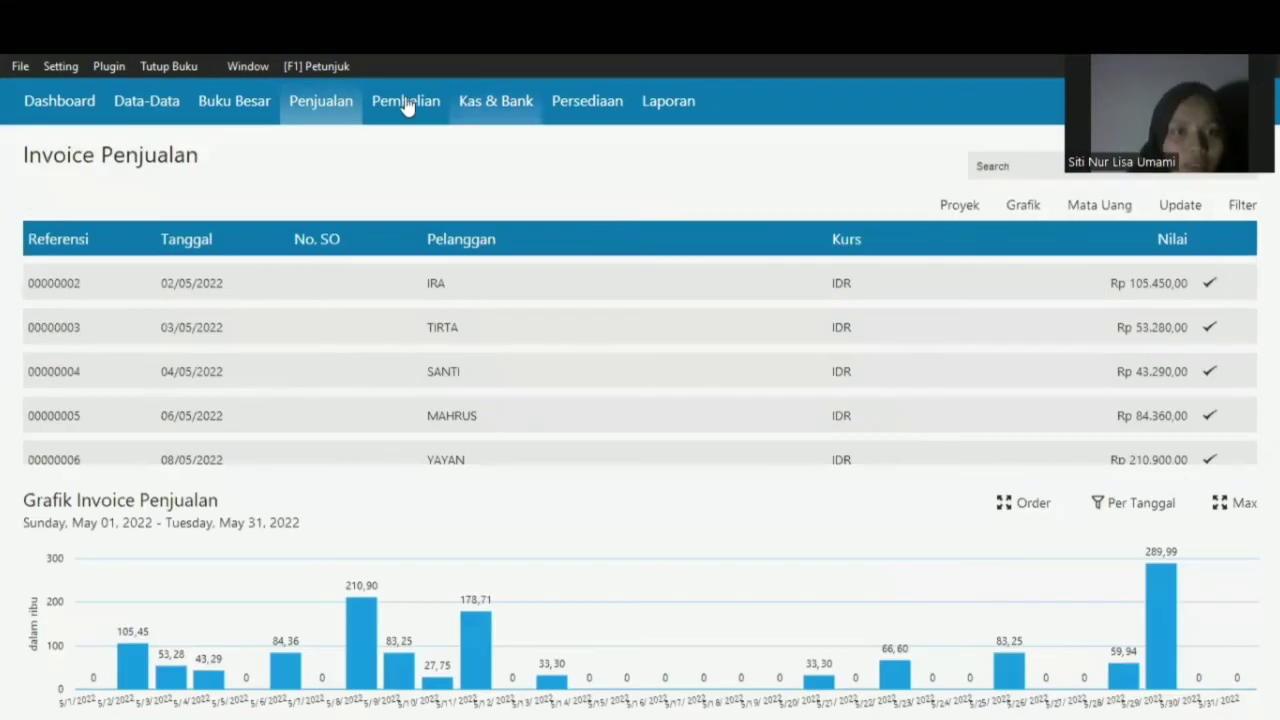
- Leave the invoice and bring up the Buku Besar tiles, pointing at Transaksi Jurnal Umum
mouse_move(405, 47)
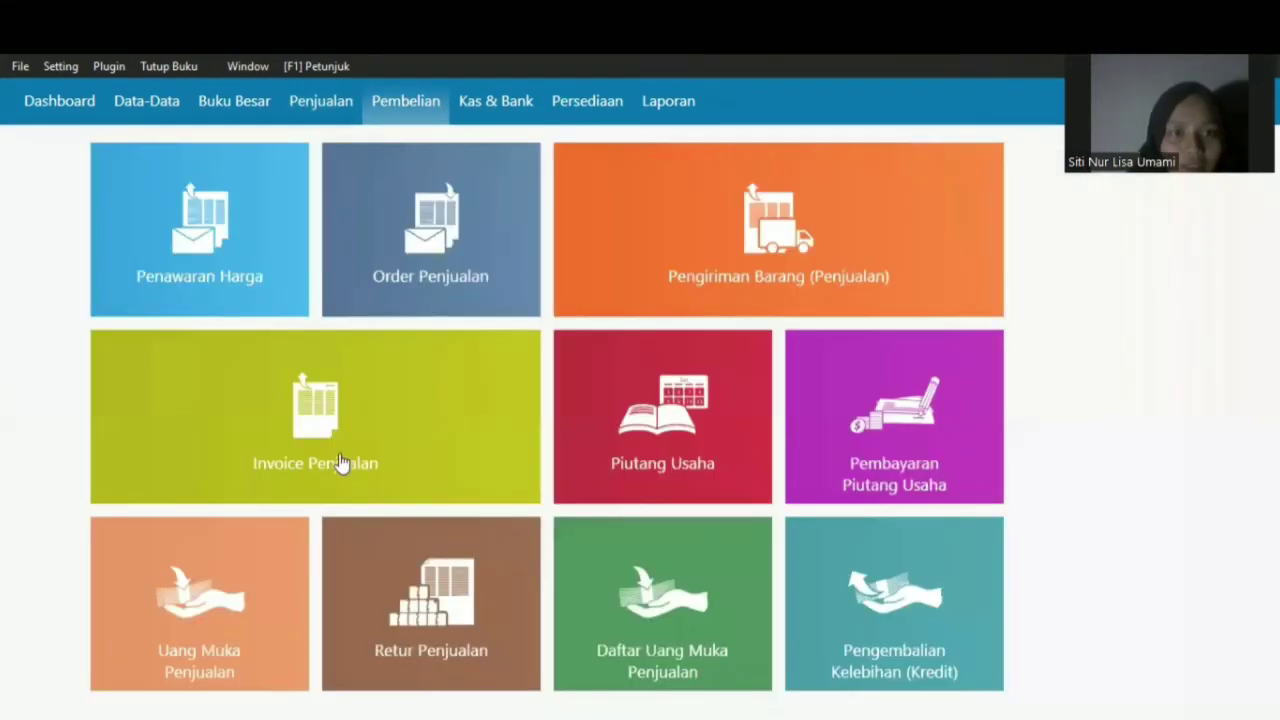
mouse_move(300, 475)
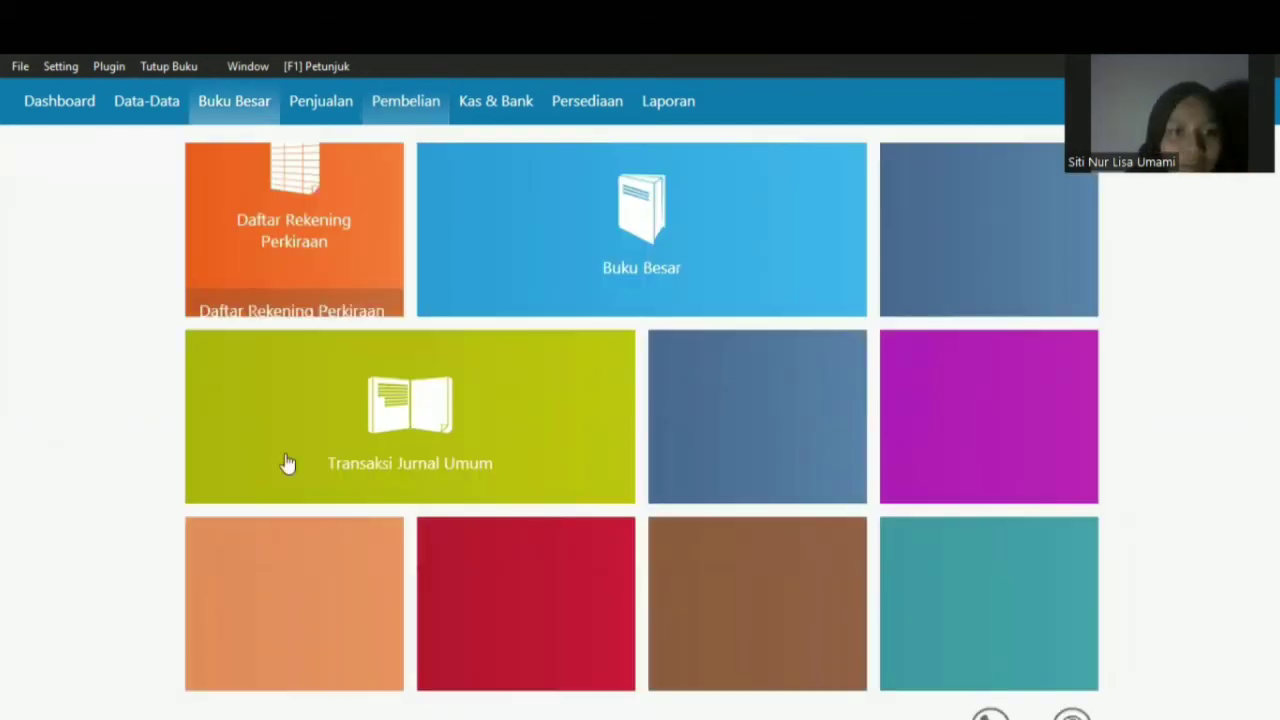
mouse_move(263, 478)
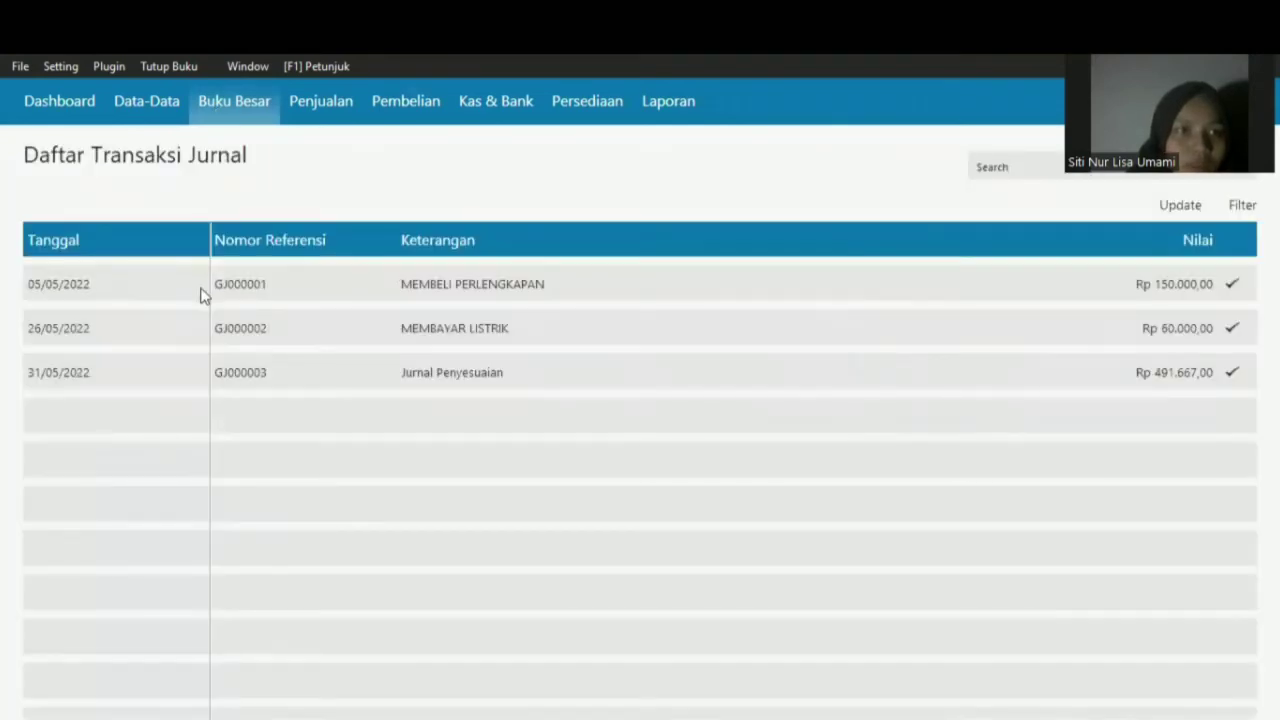
left_click(201, 290)
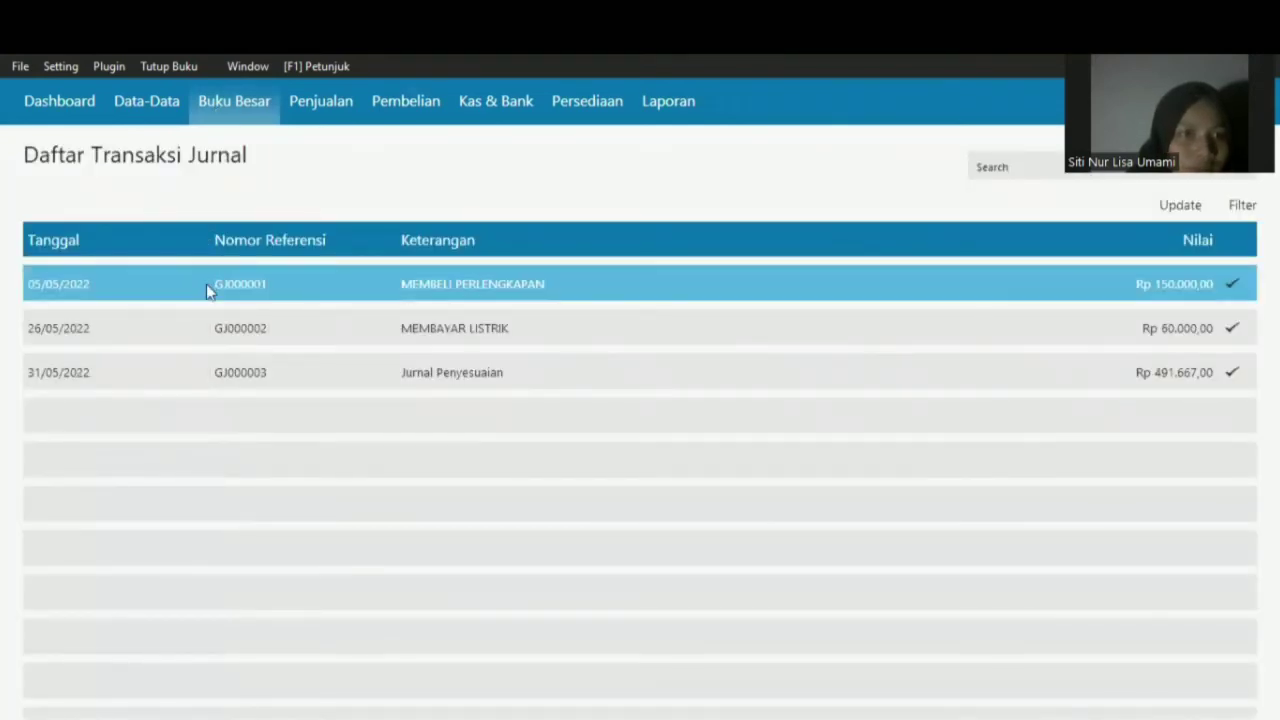
double_click(205, 272)
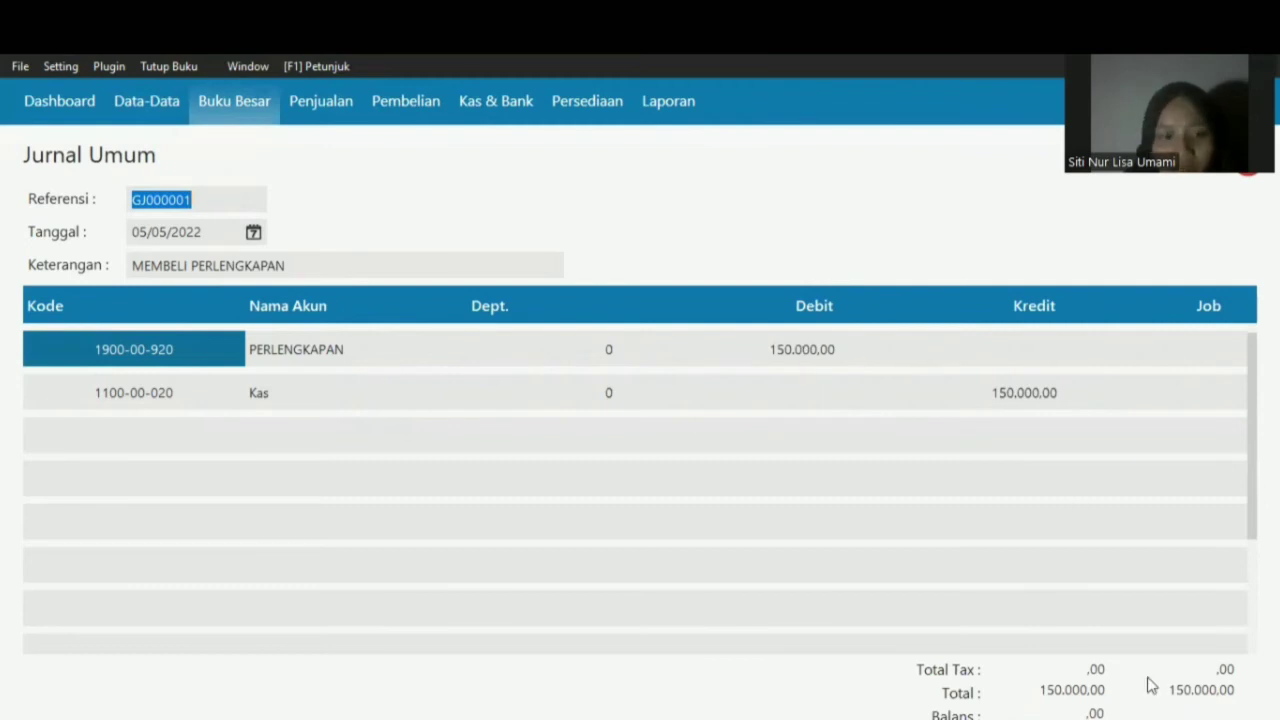
left_click(1248, 165)
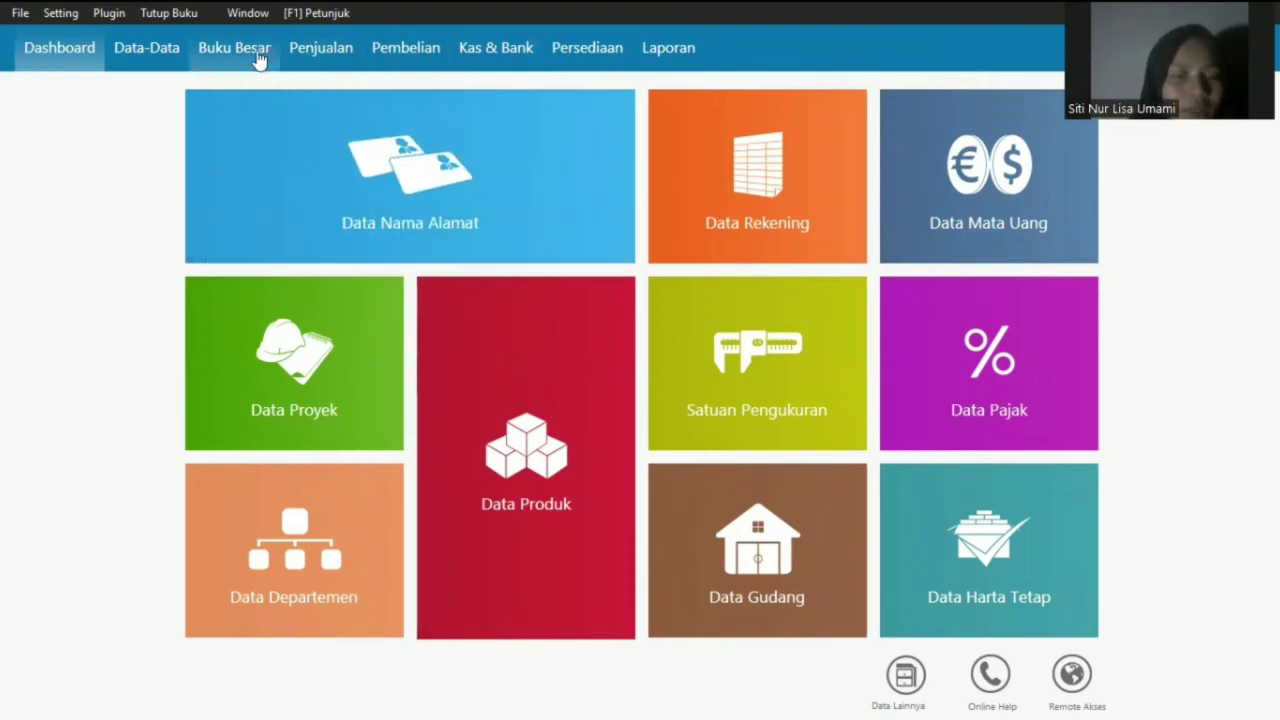
left_click(255, 50)
mouse_move(351, 368)
left_click(257, 426)
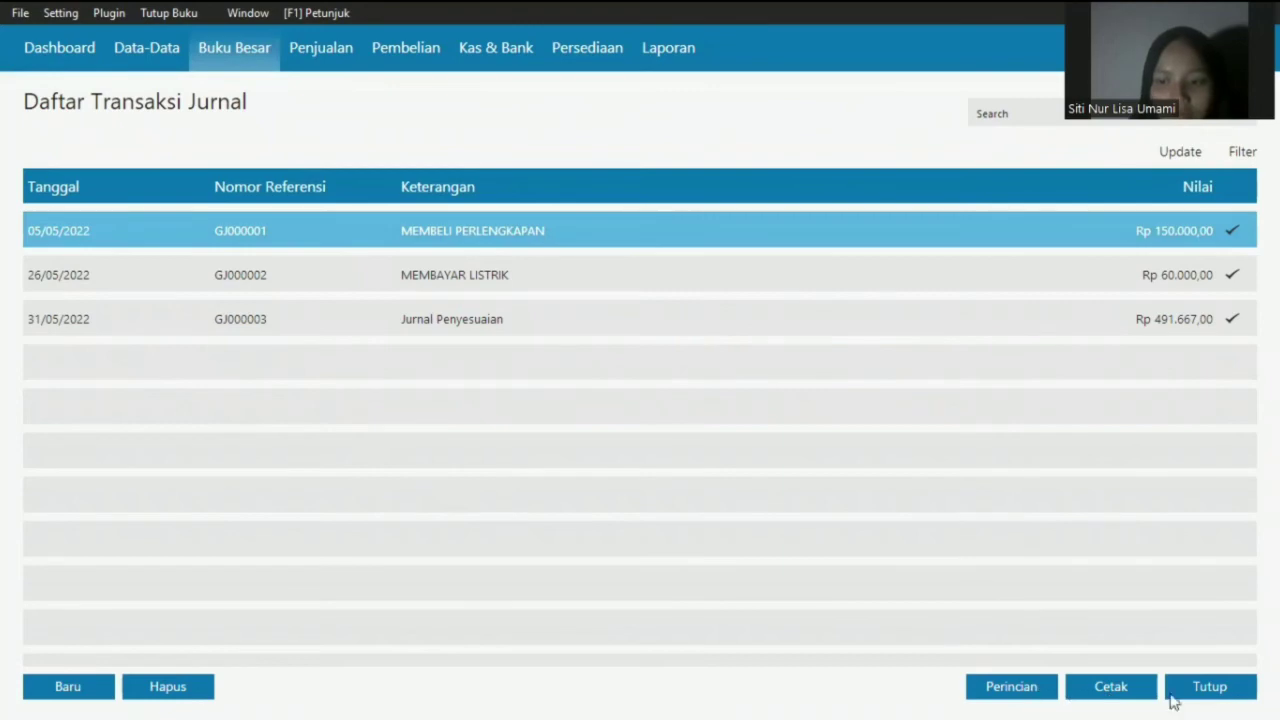
left_click(1034, 694)
left_click(1016, 692)
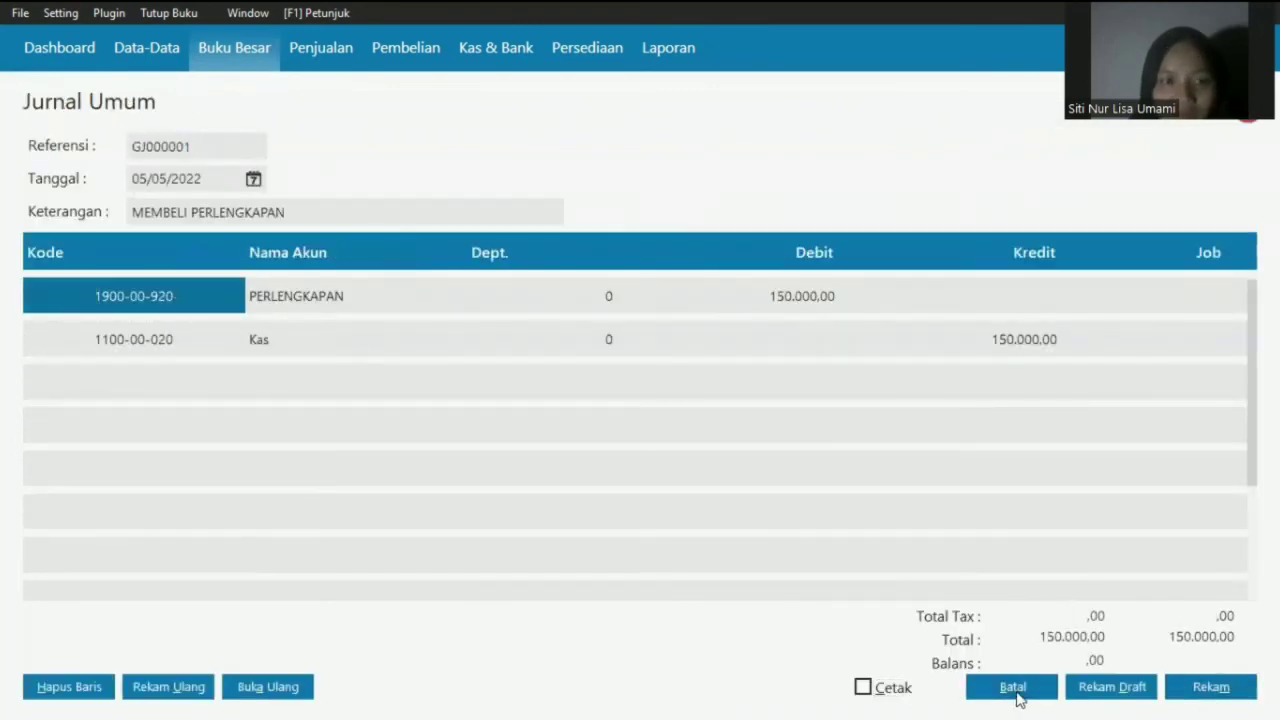
left_click(578, 280)
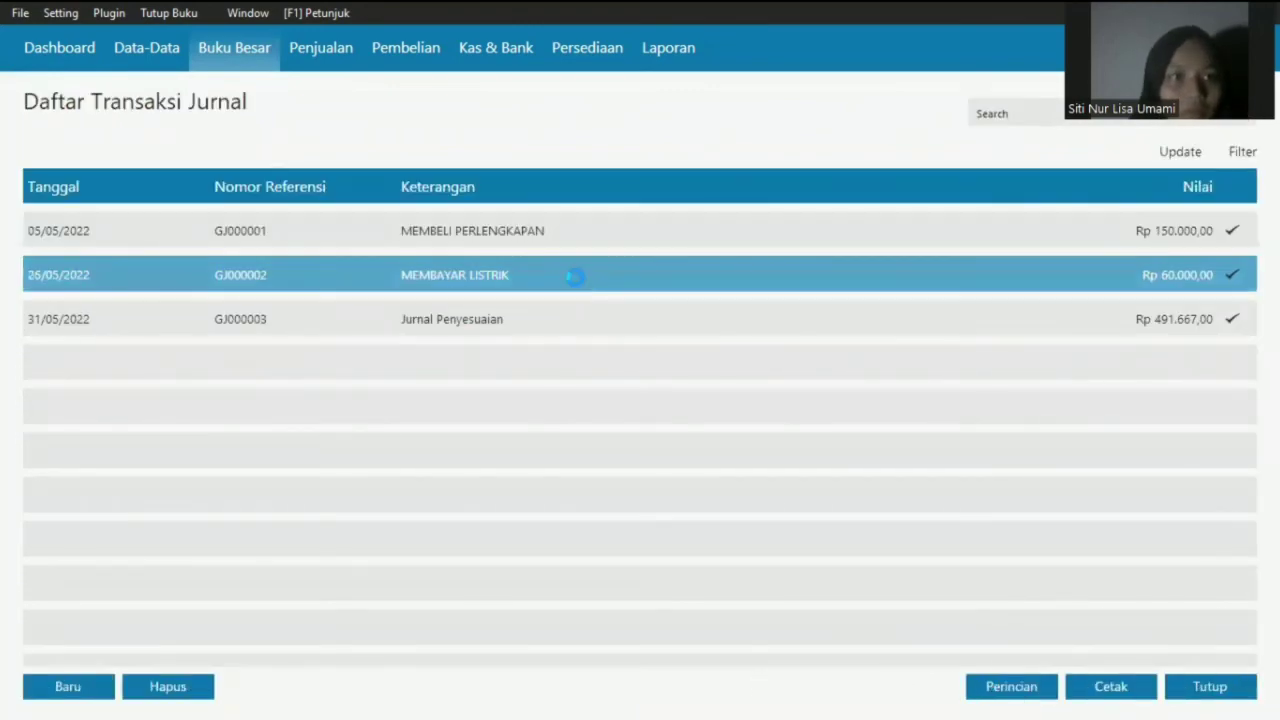
double_click(575, 277)
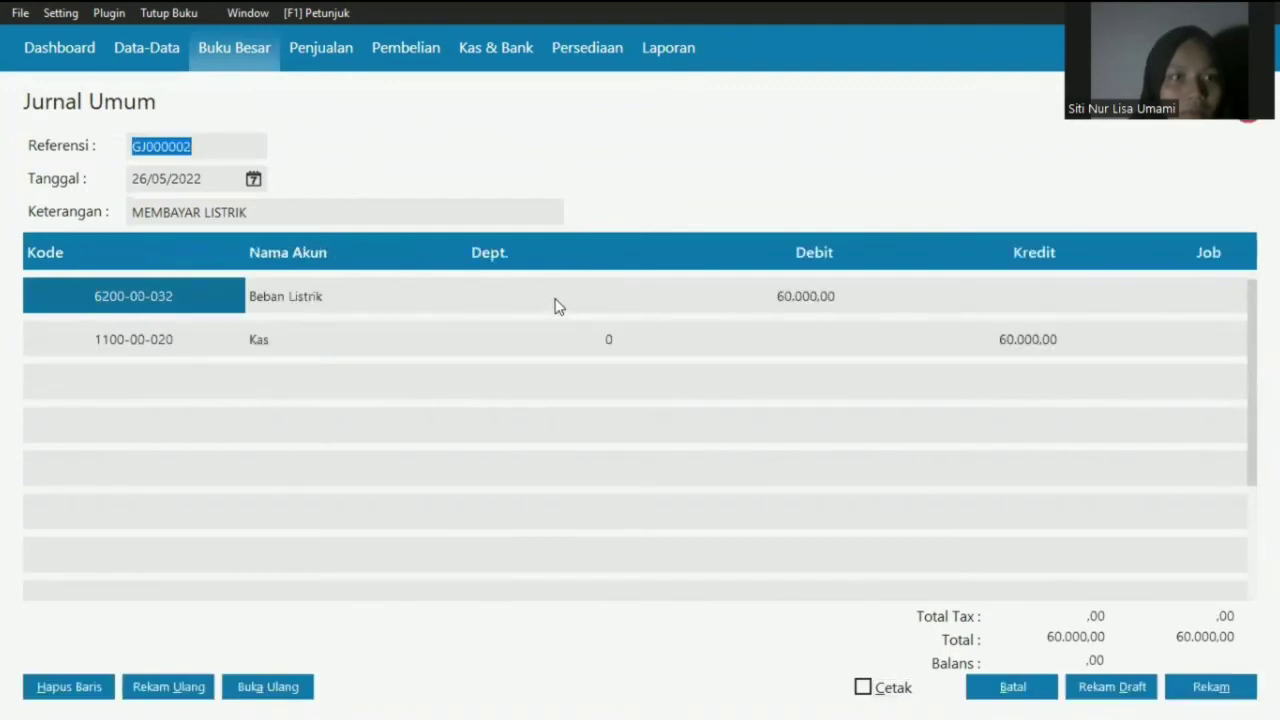
left_click(1010, 690)
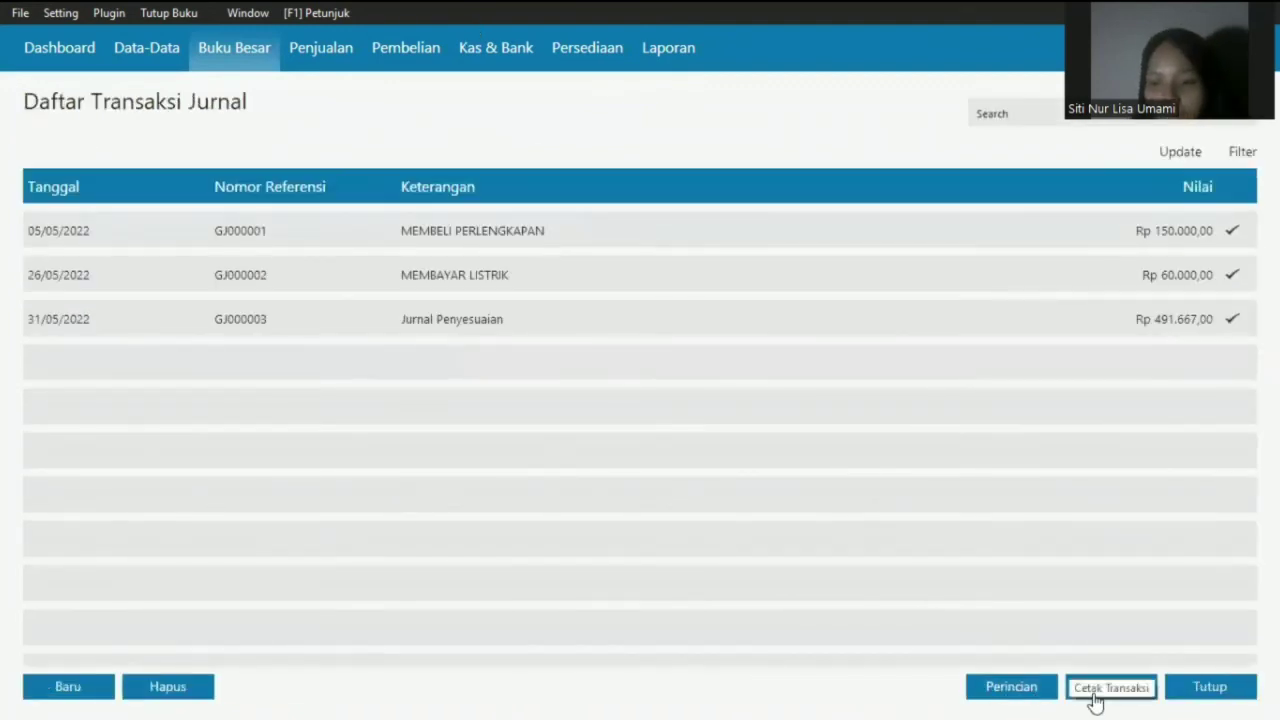
left_click(1214, 694)
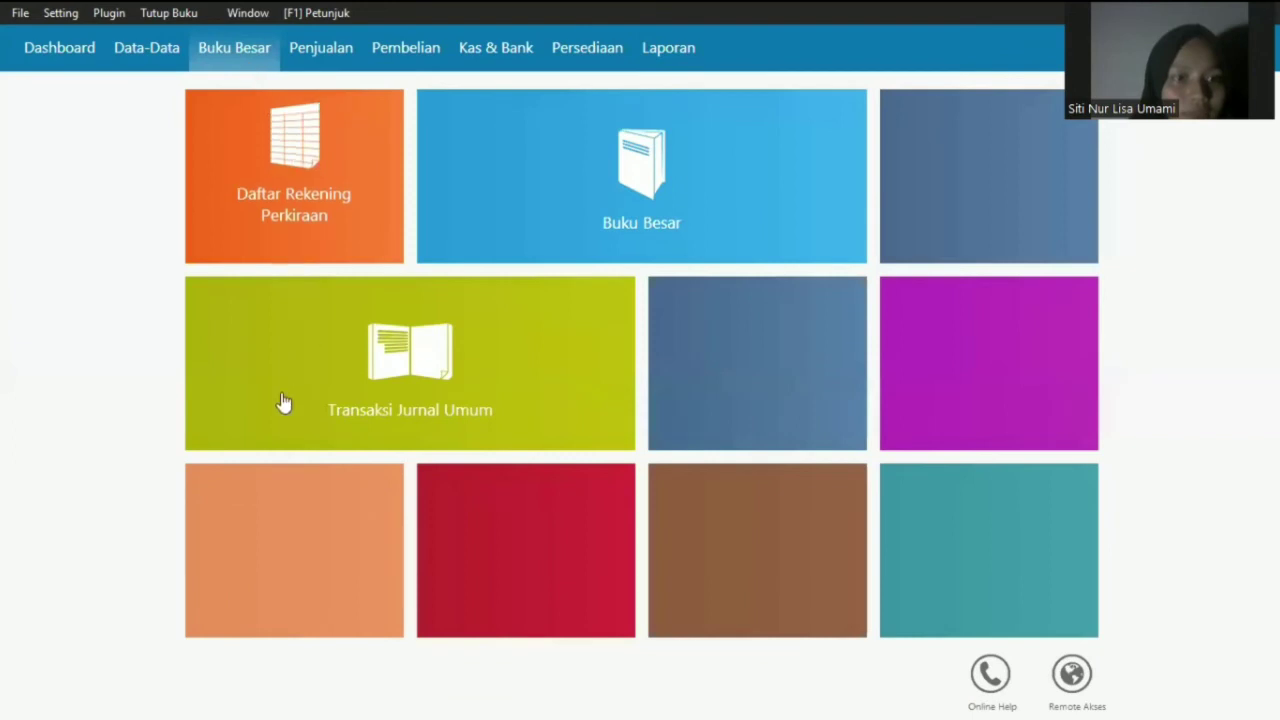
mouse_move(283, 398)
left_click(260, 425)
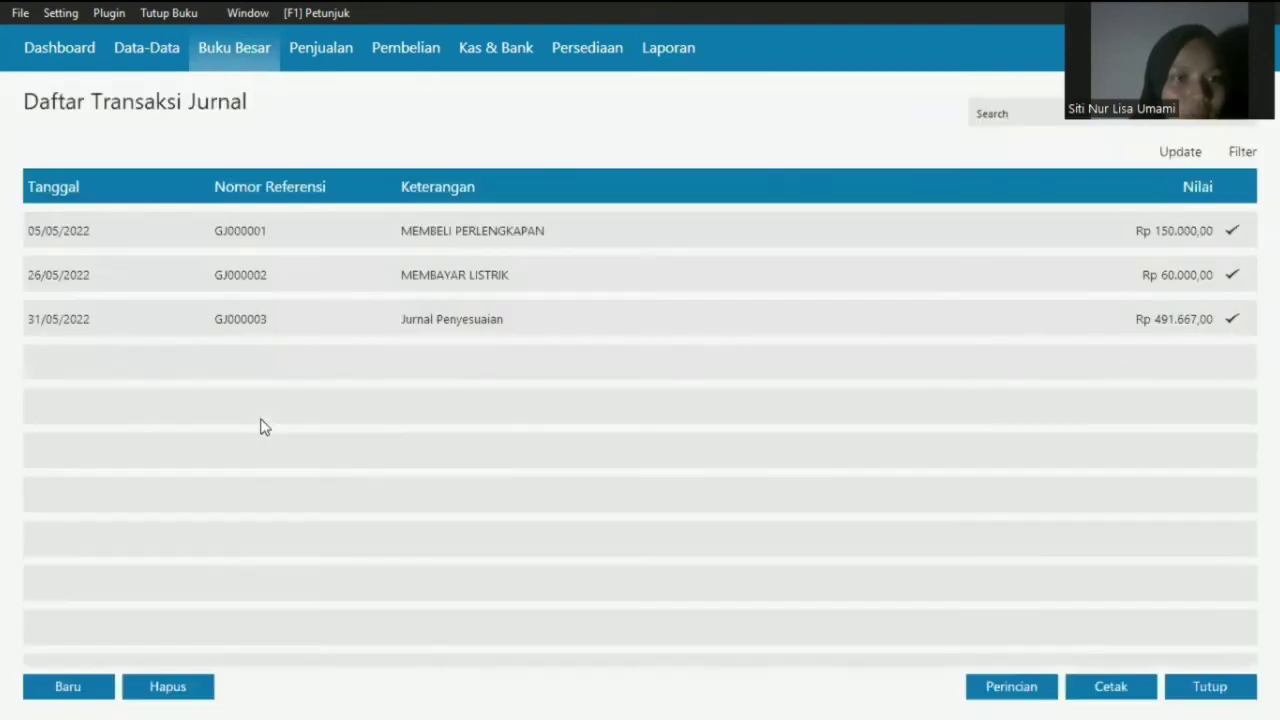
left_click(313, 317)
double_click(313, 317)
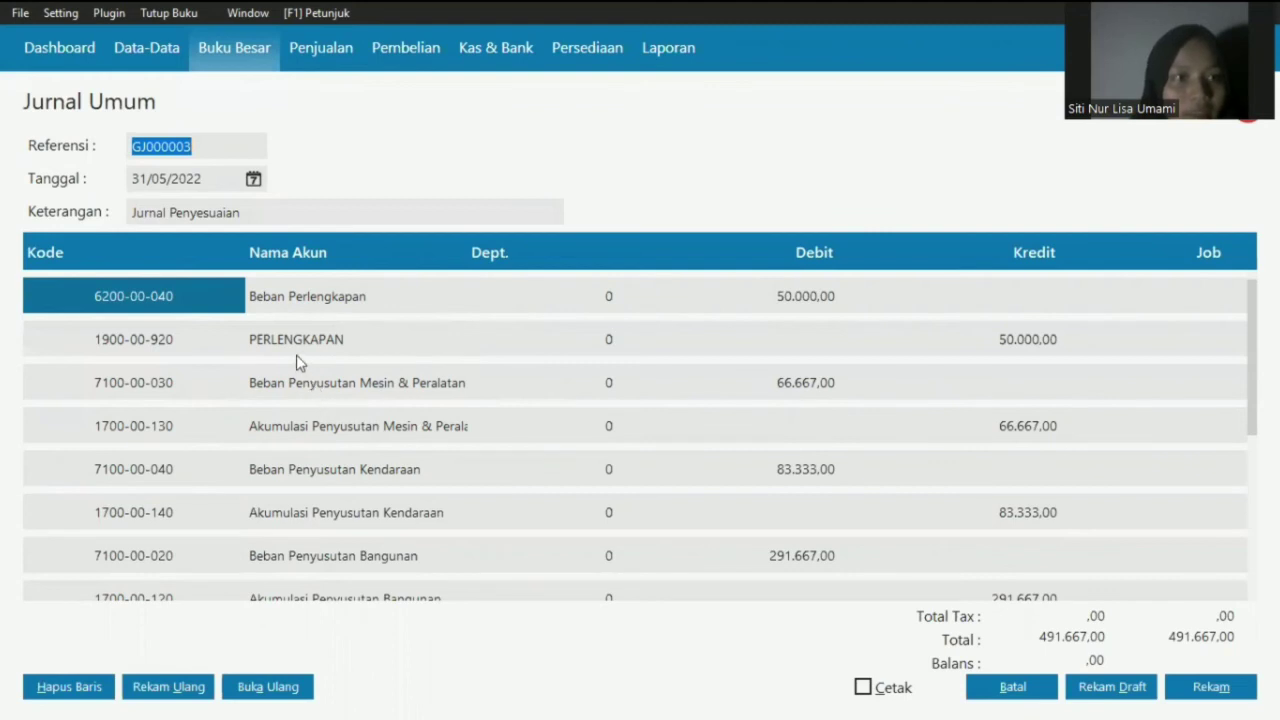
left_click(1011, 695)
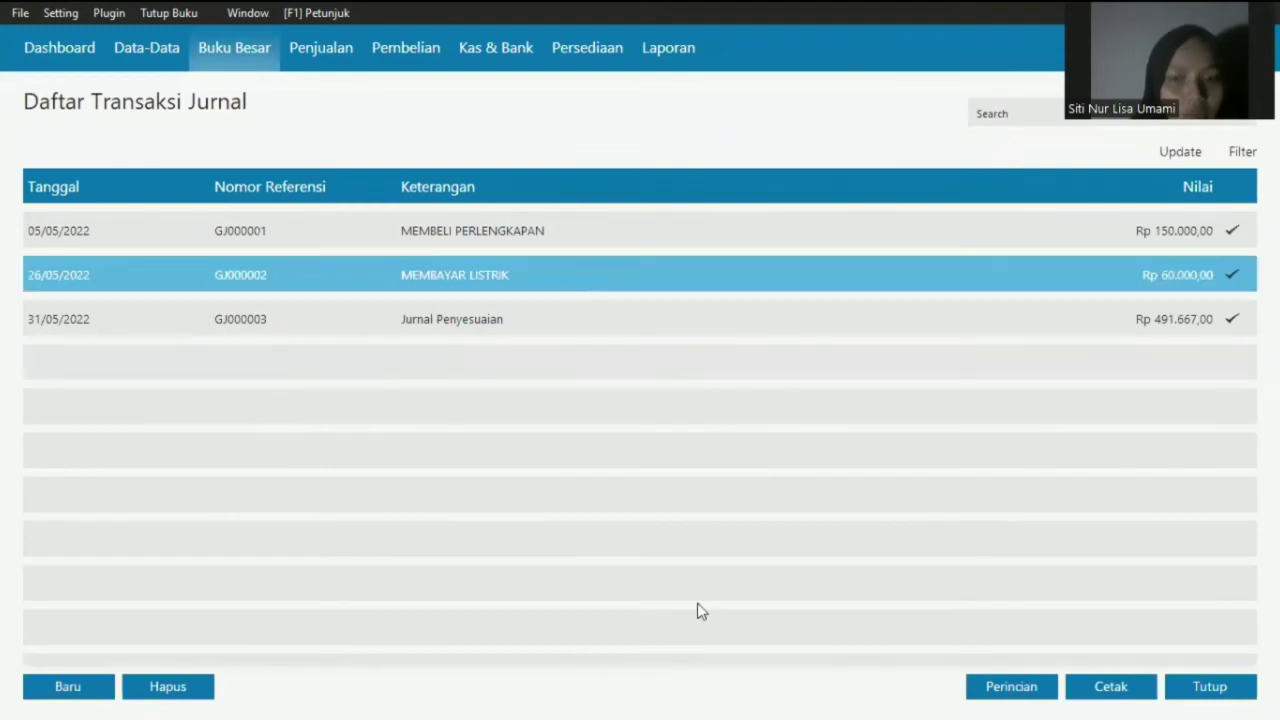
left_click(1166, 697)
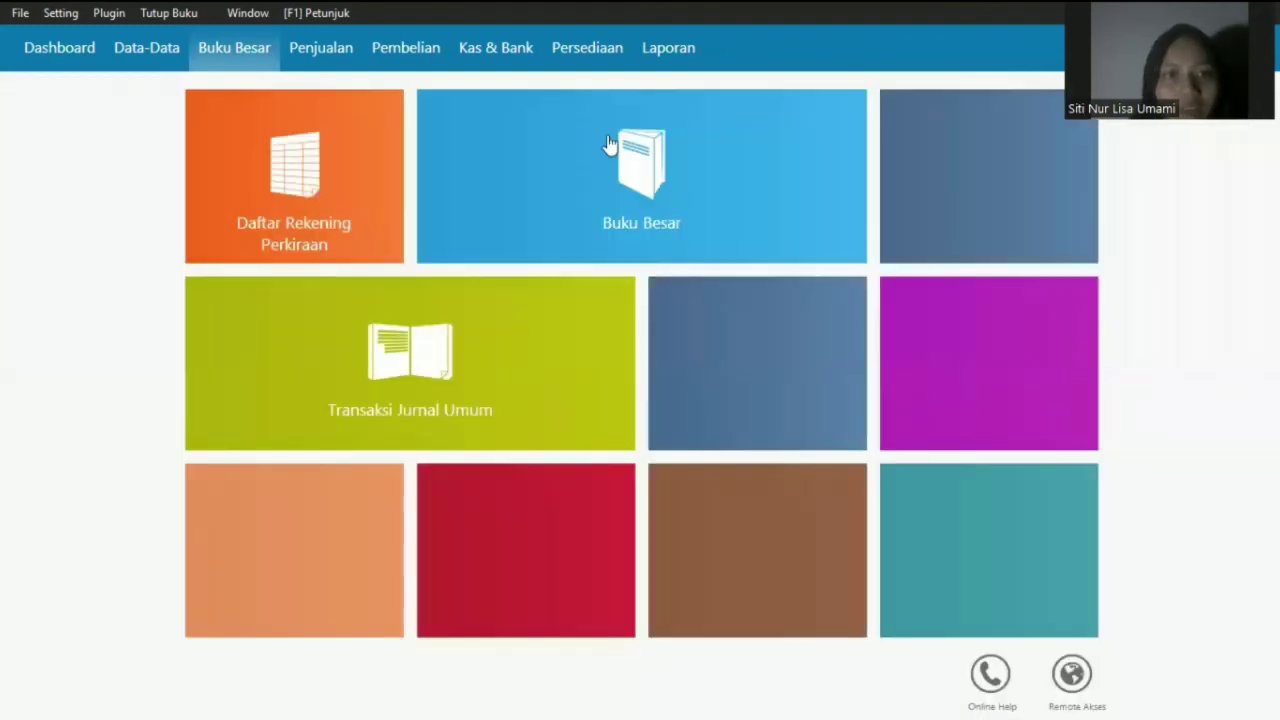
- Start a bank reconciliation for account 120000010 in Kas & Bank, then cancel it unstarted
left_click(508, 58)
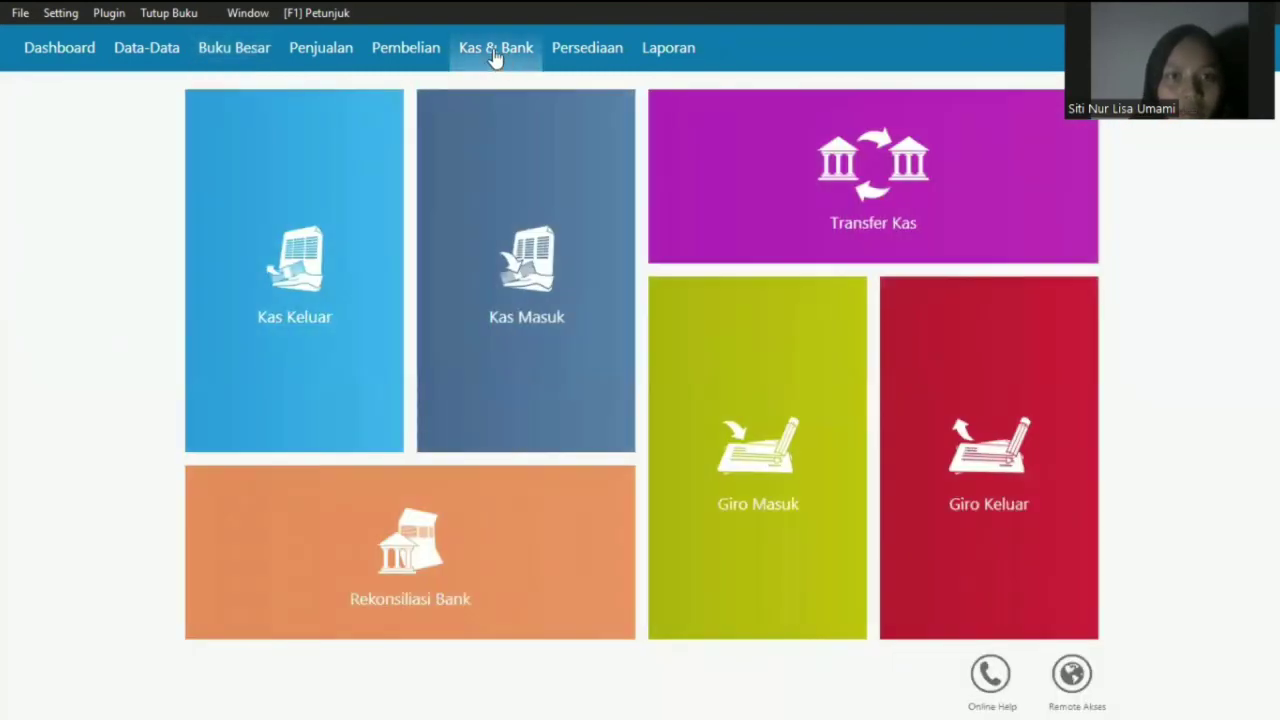
mouse_move(260, 612)
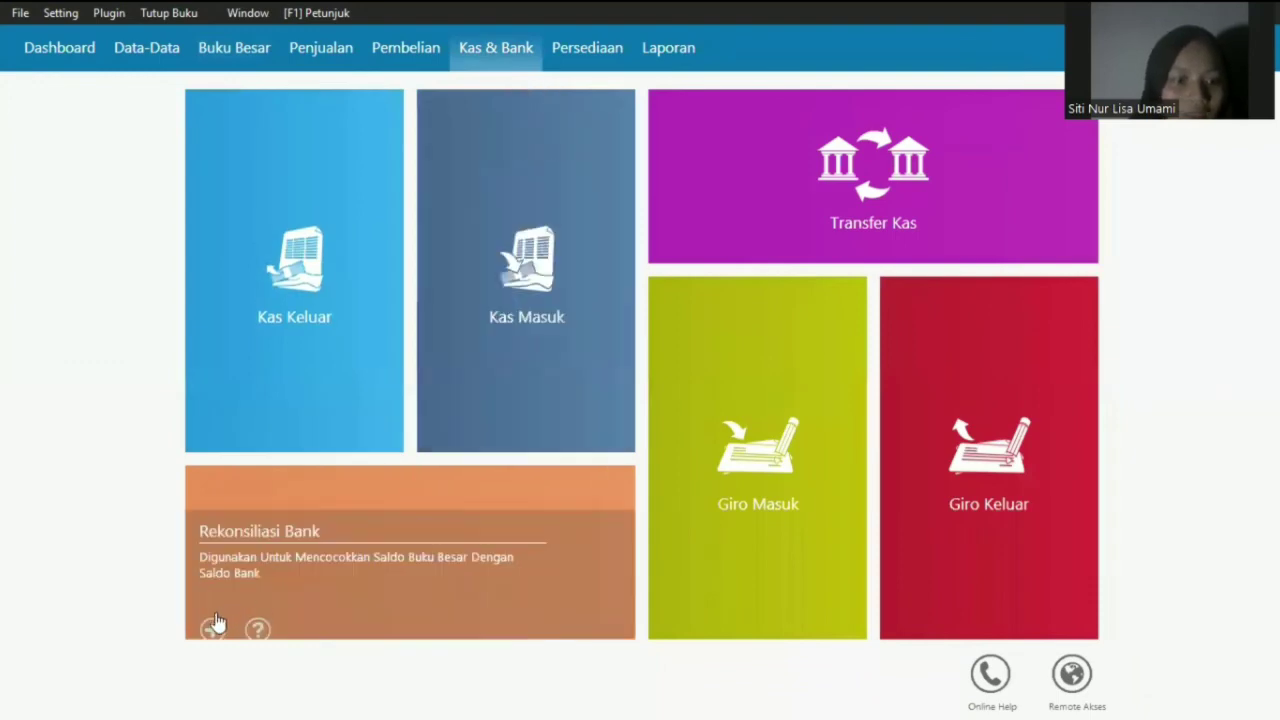
left_click(214, 616)
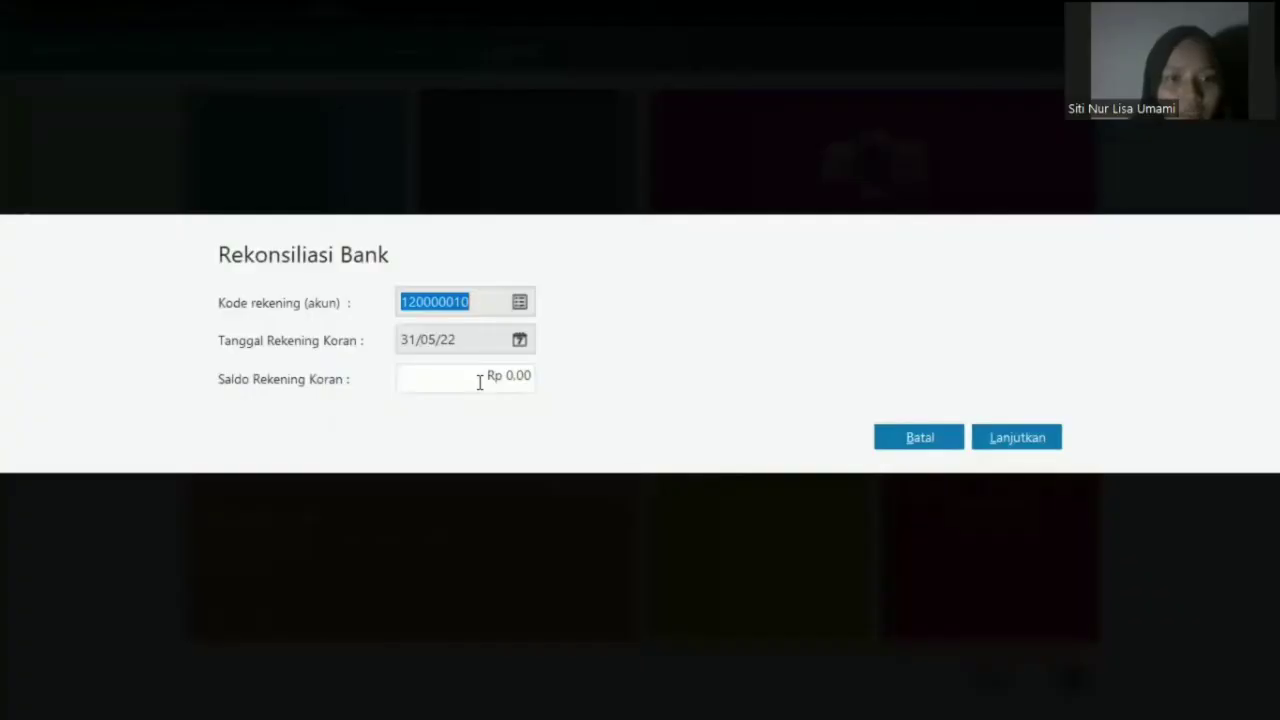
left_click(479, 381)
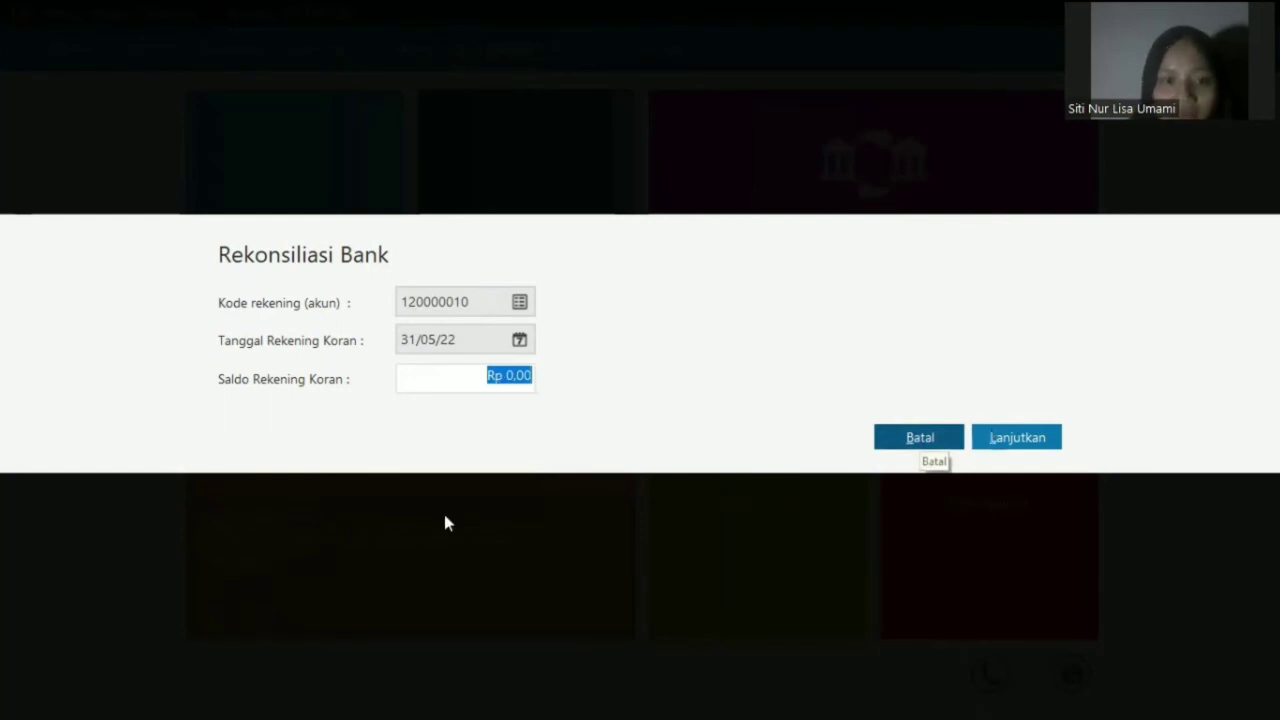
key("Return")
left_click(688, 50)
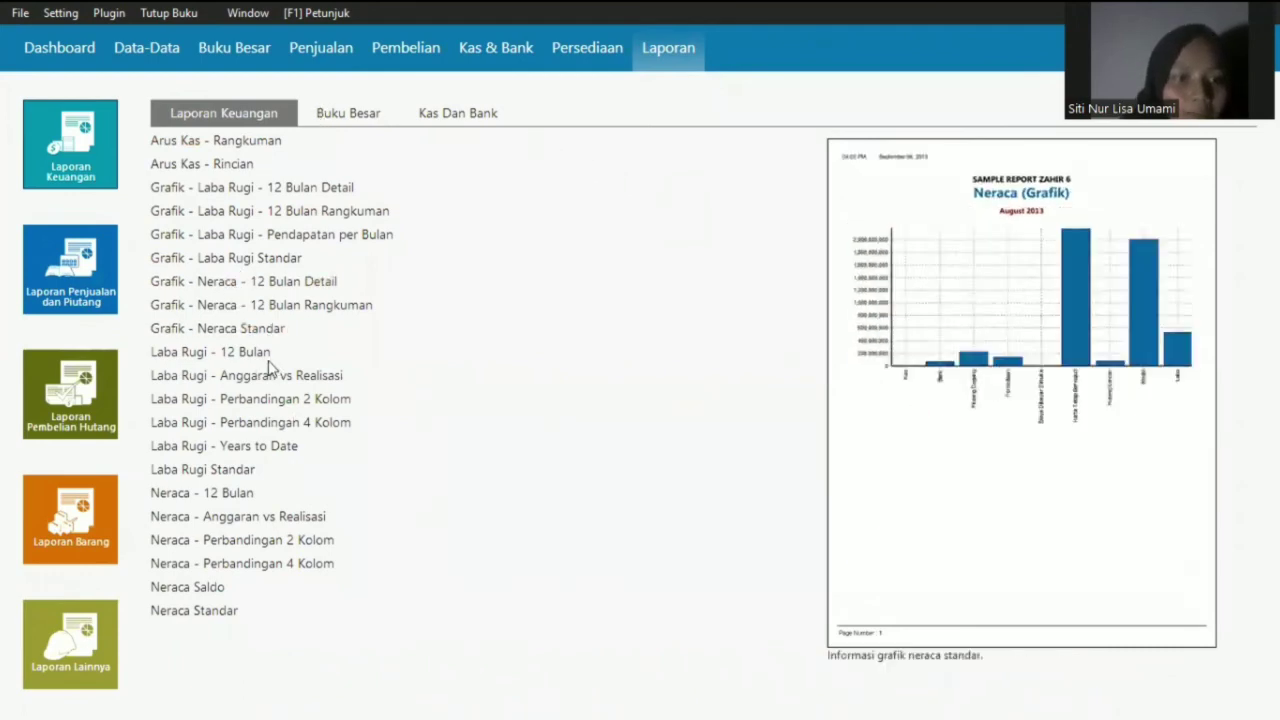
- Open the May 2022 Laba Rugi Standar report showing gross loss -155.265,70 and expenses 110.000,00
left_click(220, 446)
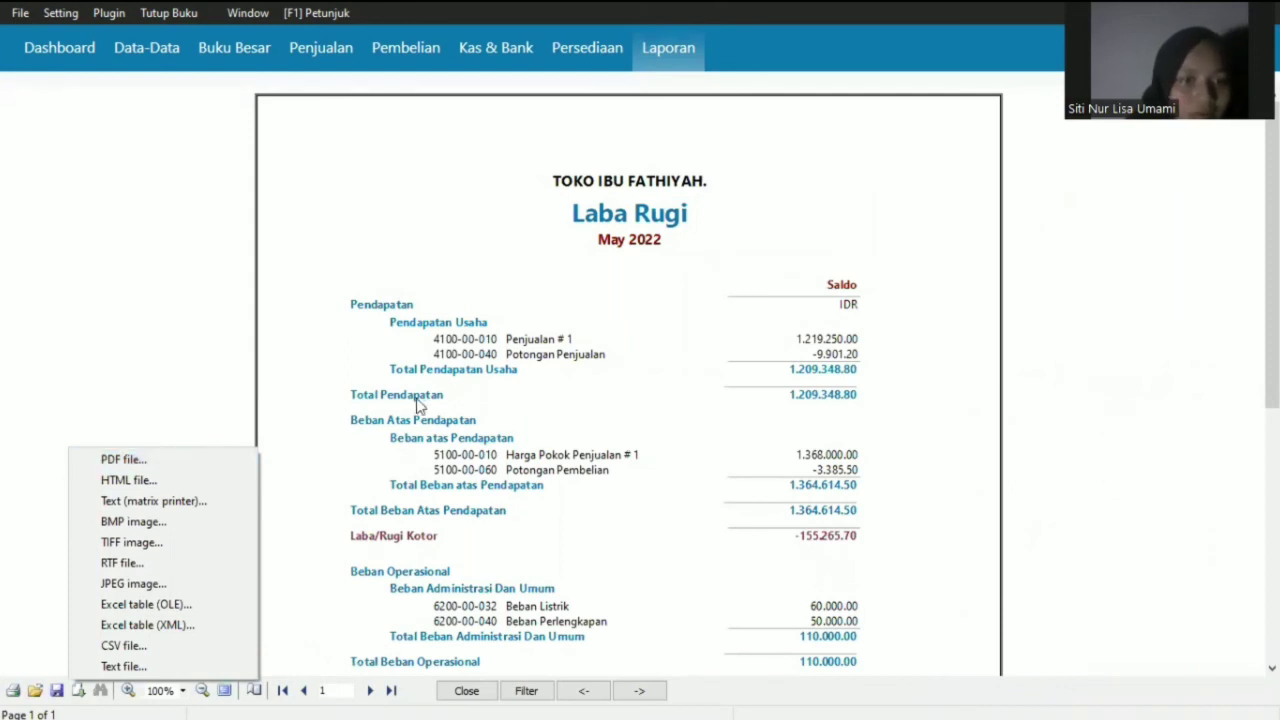
left_click(477, 12)
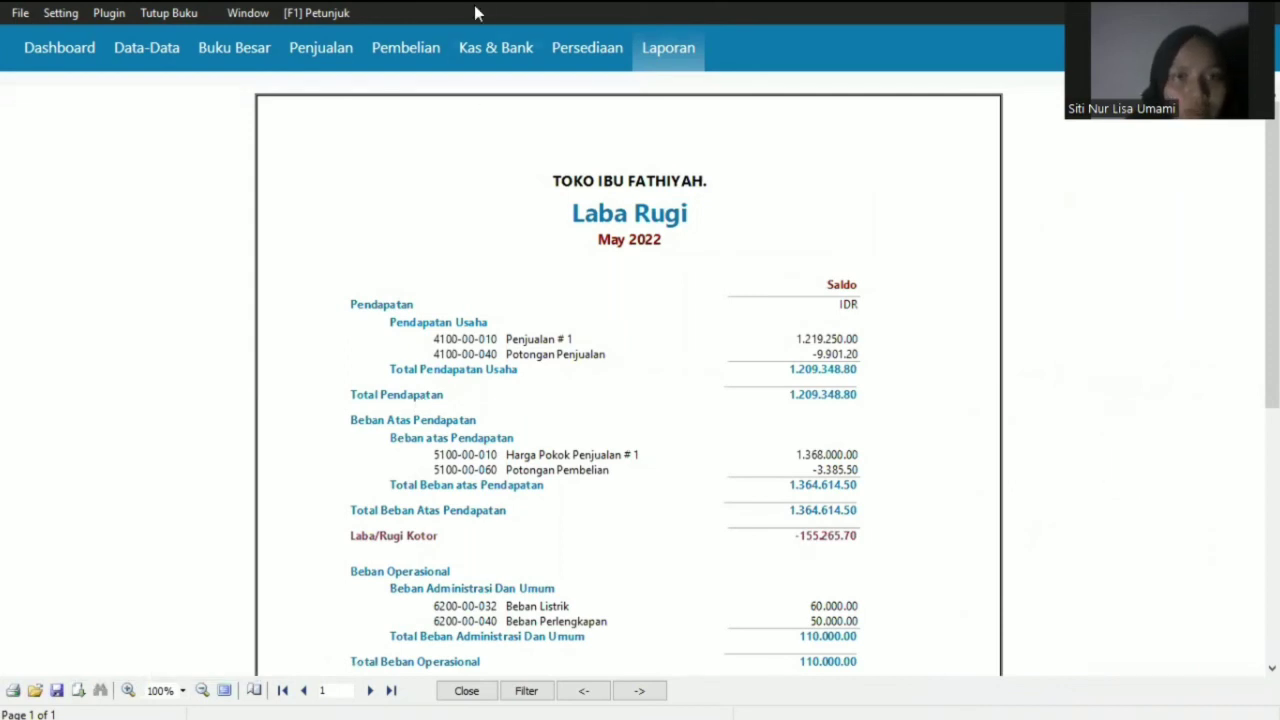
- Browse the report categories, then run Neraca Standar for May 2022 (Total Kas 3.836.675,50, Total Bank 15.336.374,40)
left_click(595, 58)
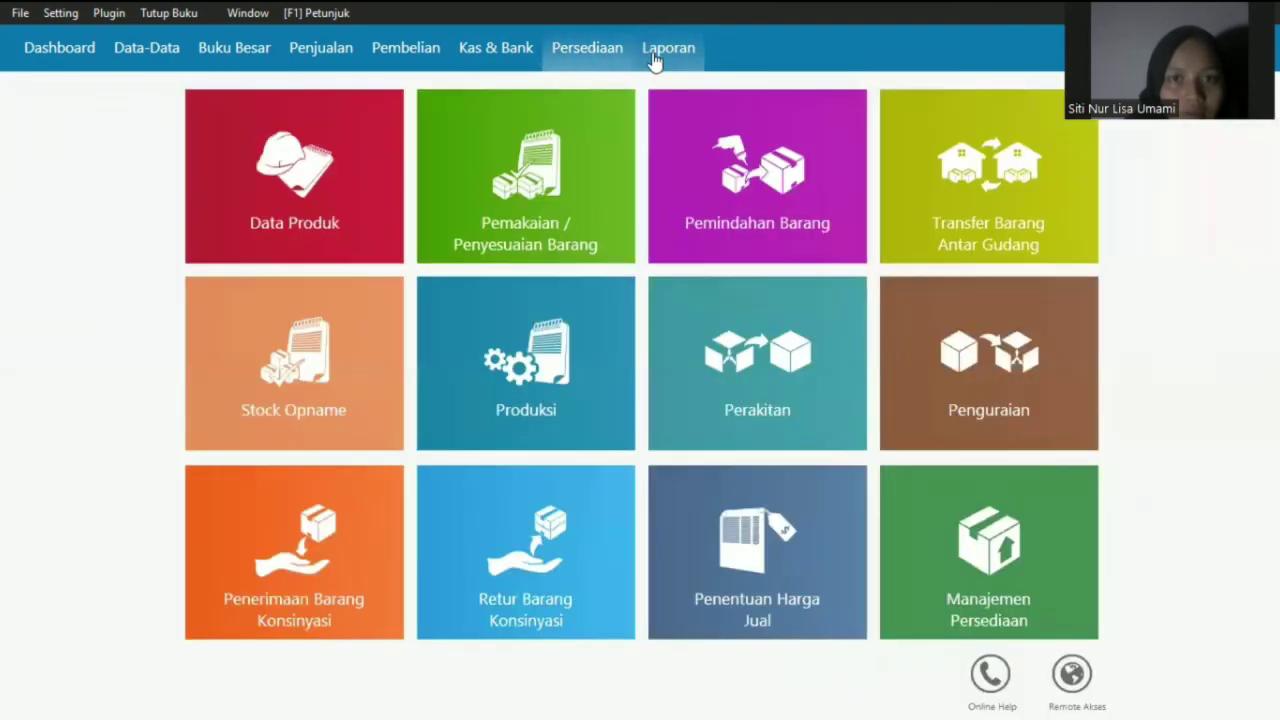
left_click(655, 55)
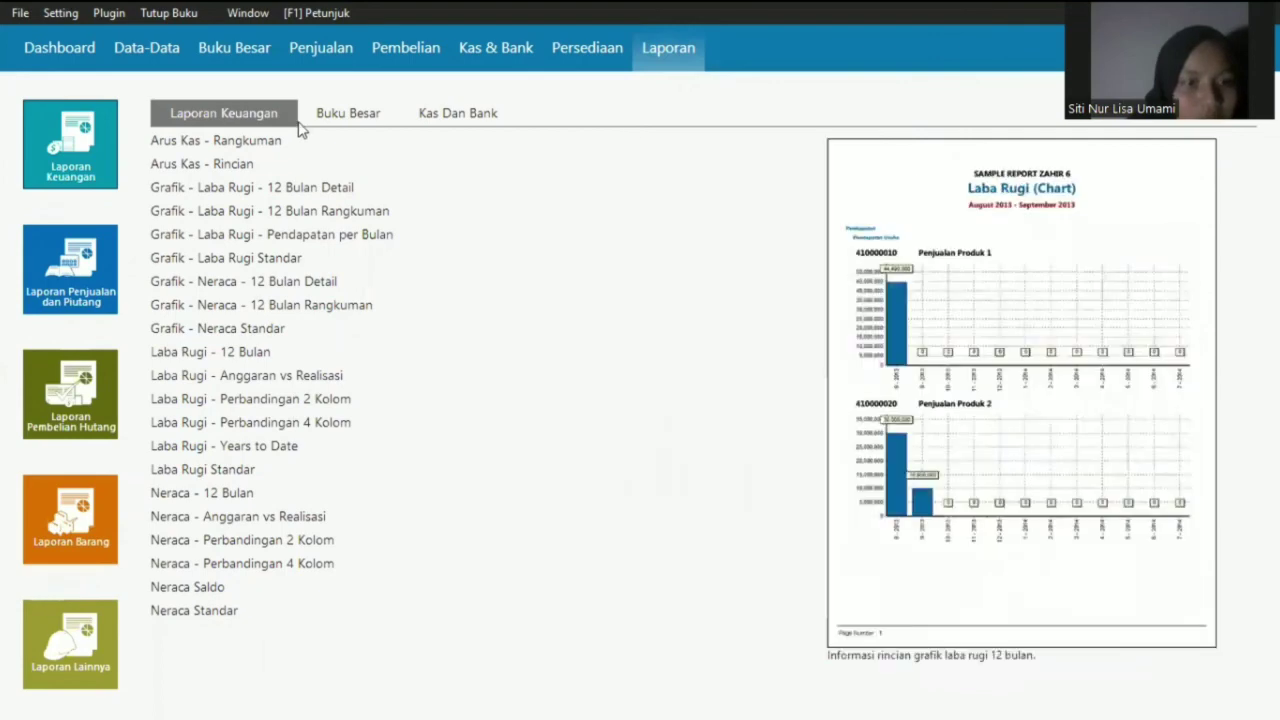
left_click(348, 114)
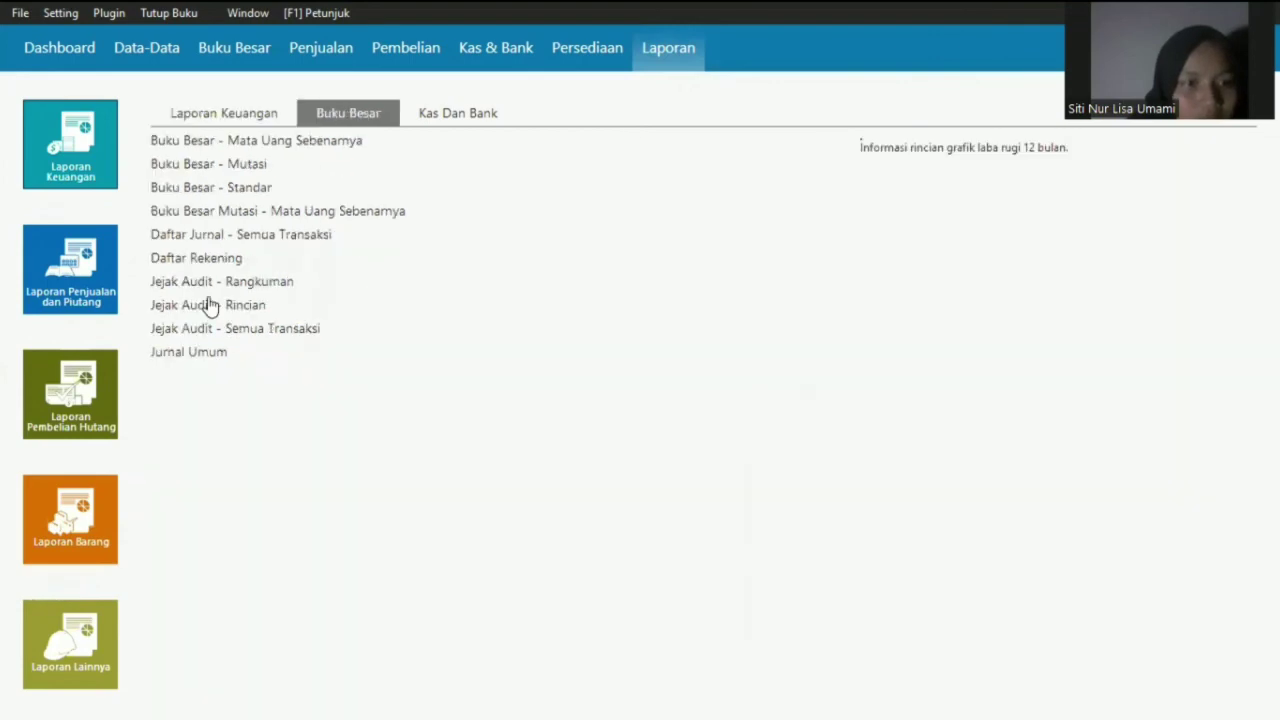
left_click(221, 116)
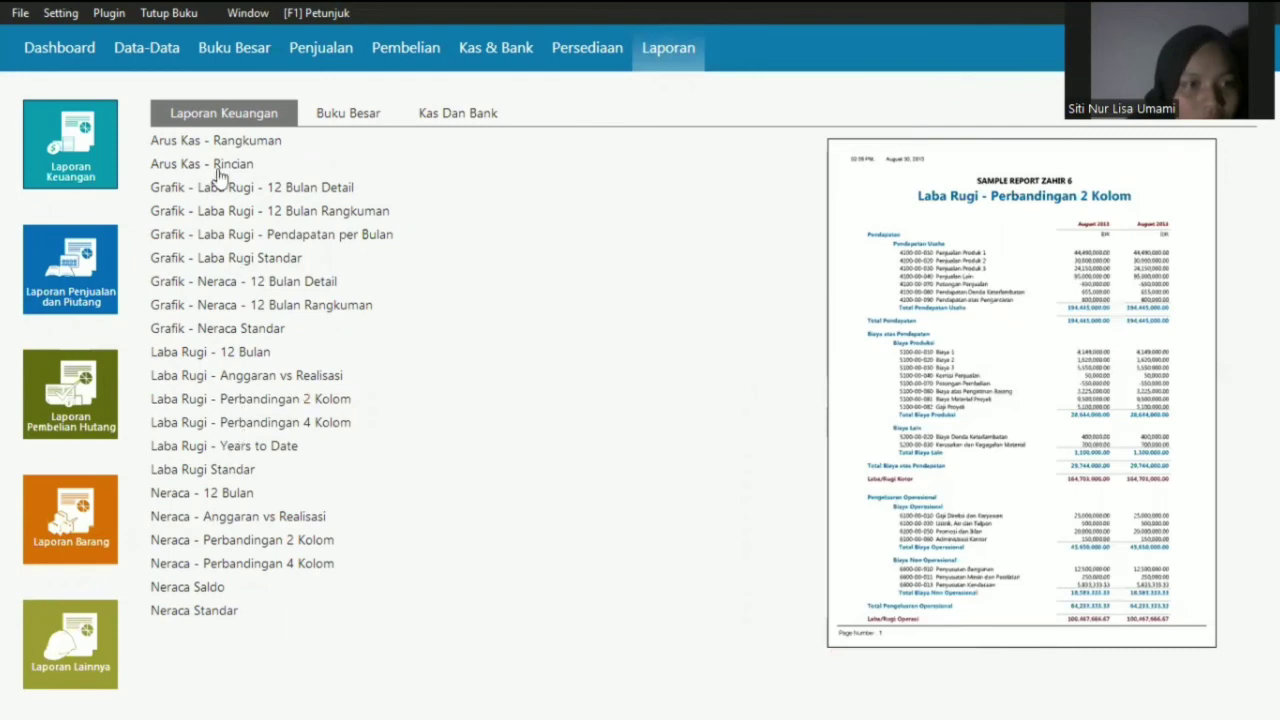
left_click(246, 500)
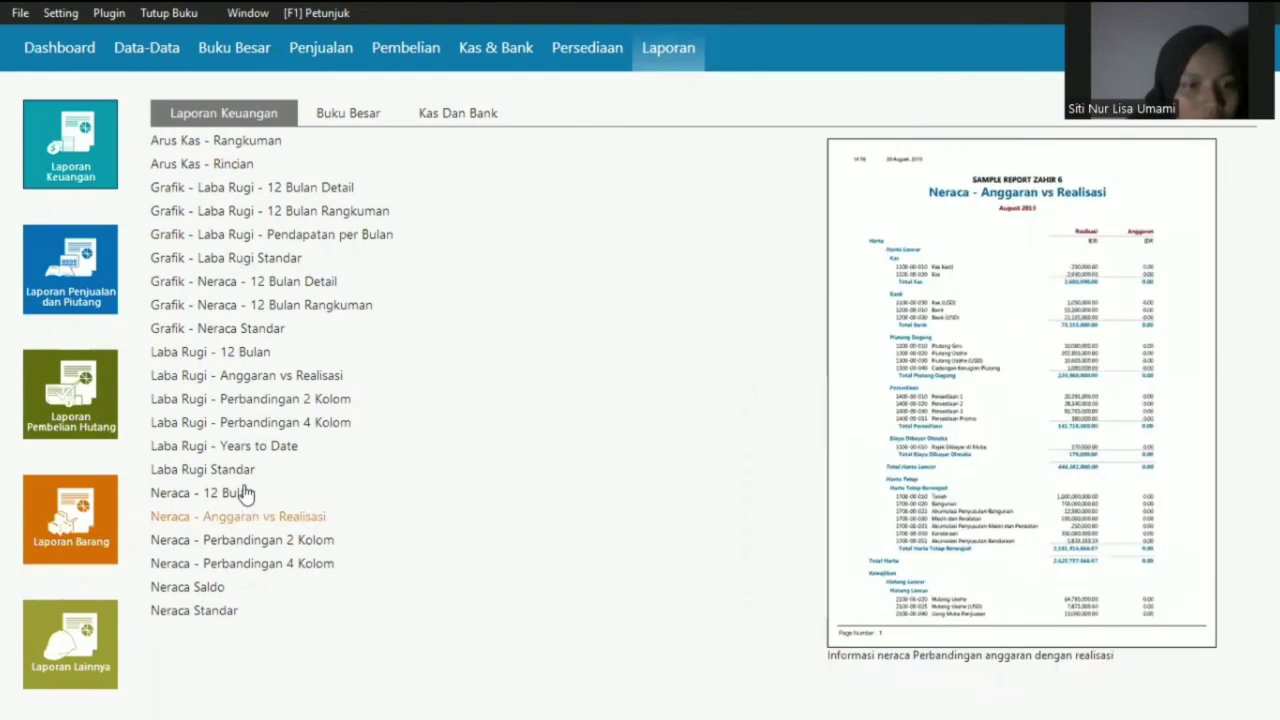
left_click(237, 353)
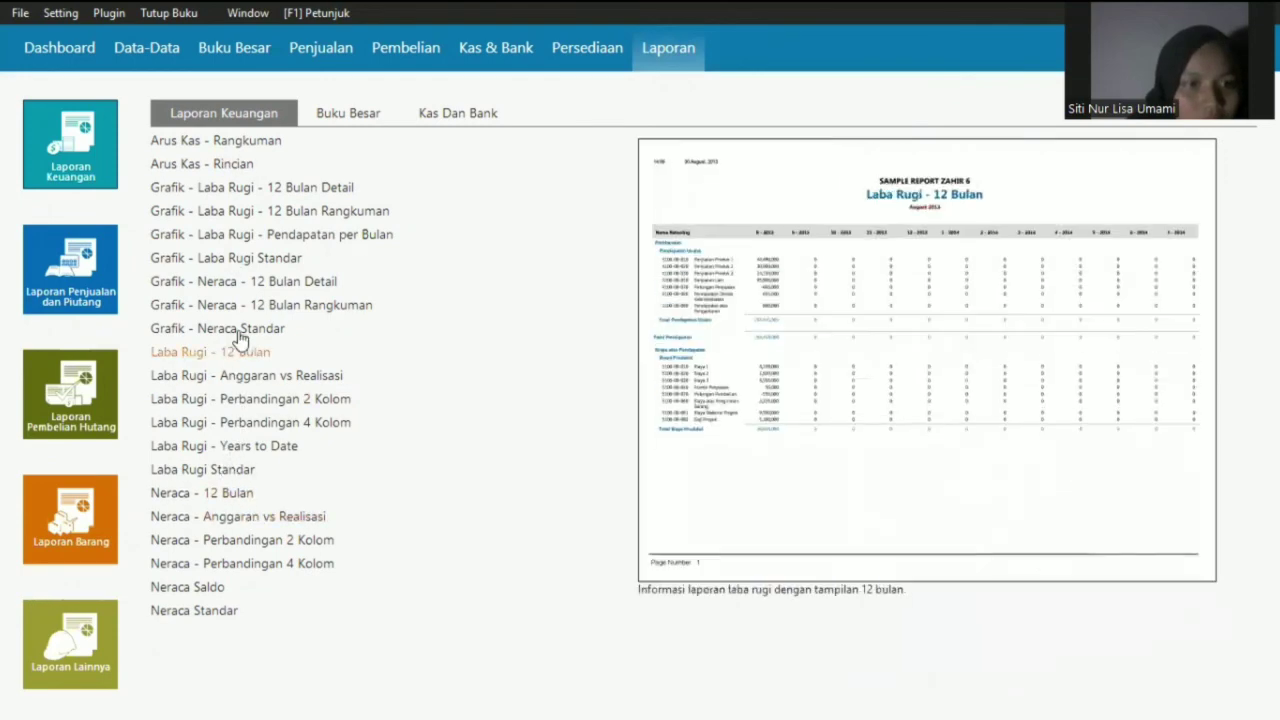
left_click(207, 618)
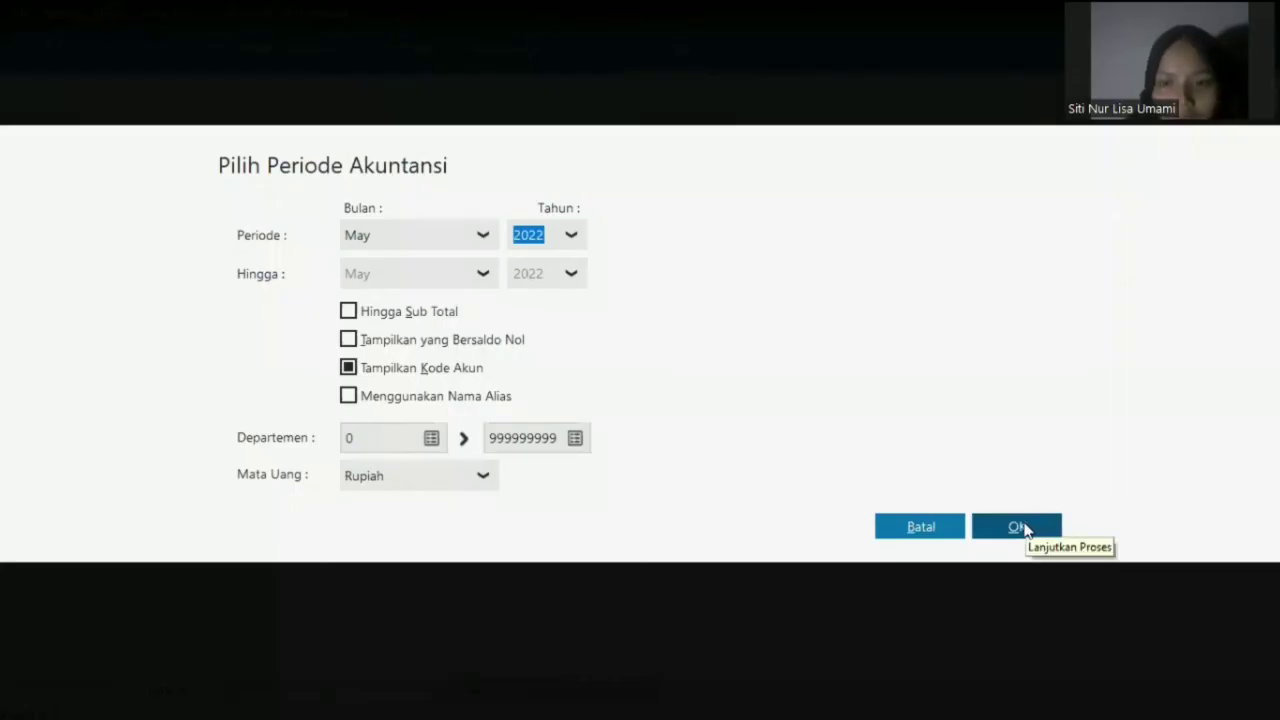
left_click(1018, 527)
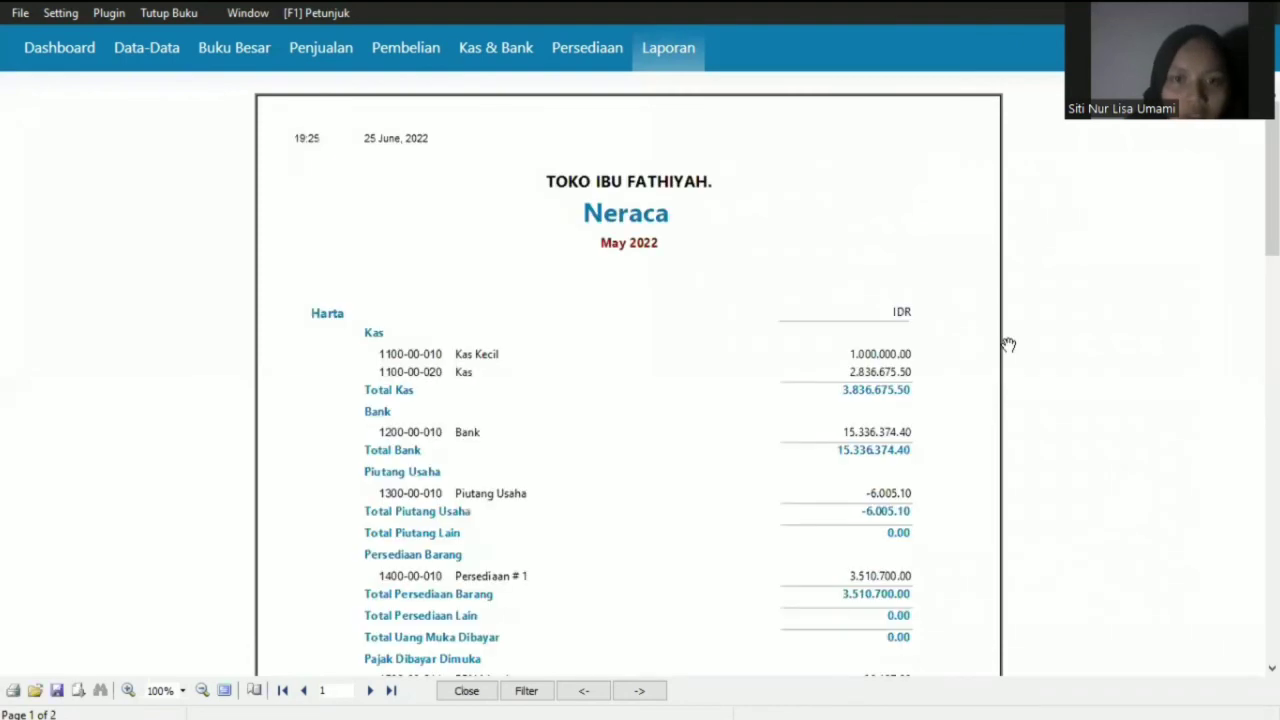
- Open the Arus Kas - Rincian report and scroll to its Saldo Akhir of Rp 19.173.049,90
left_click(668, 48)
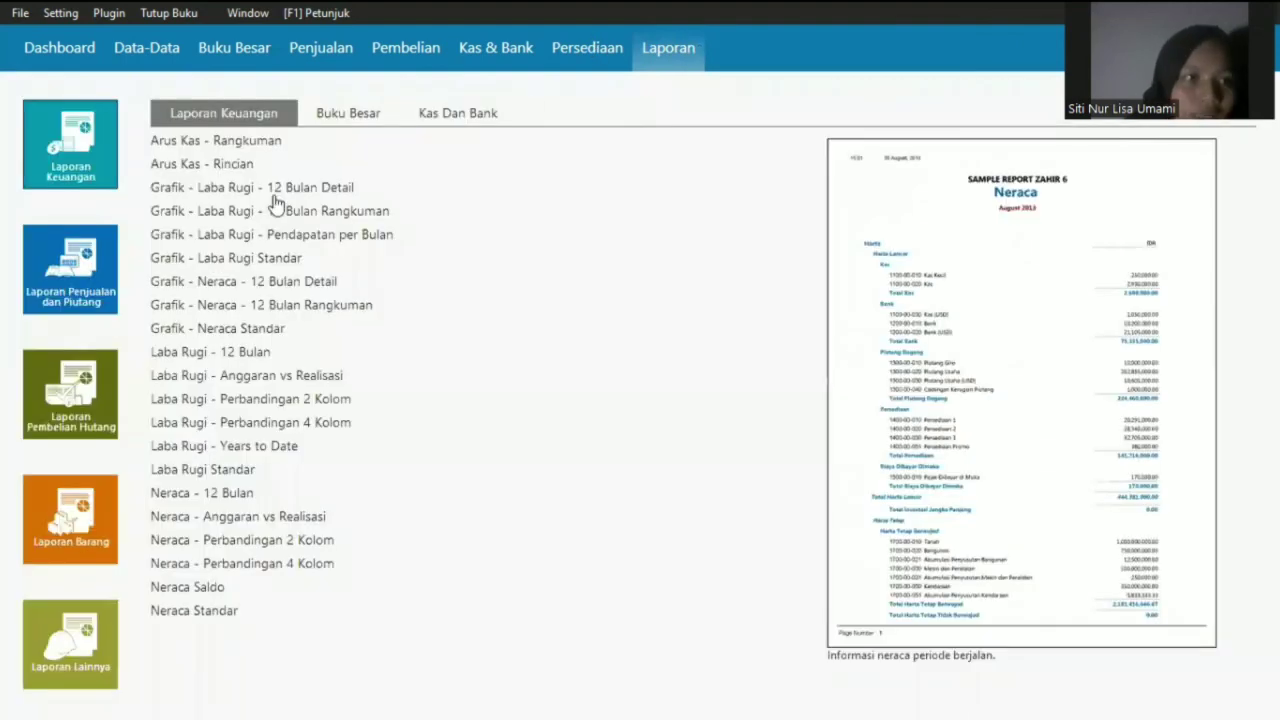
left_click(178, 281)
left_click(213, 380)
left_click(210, 495)
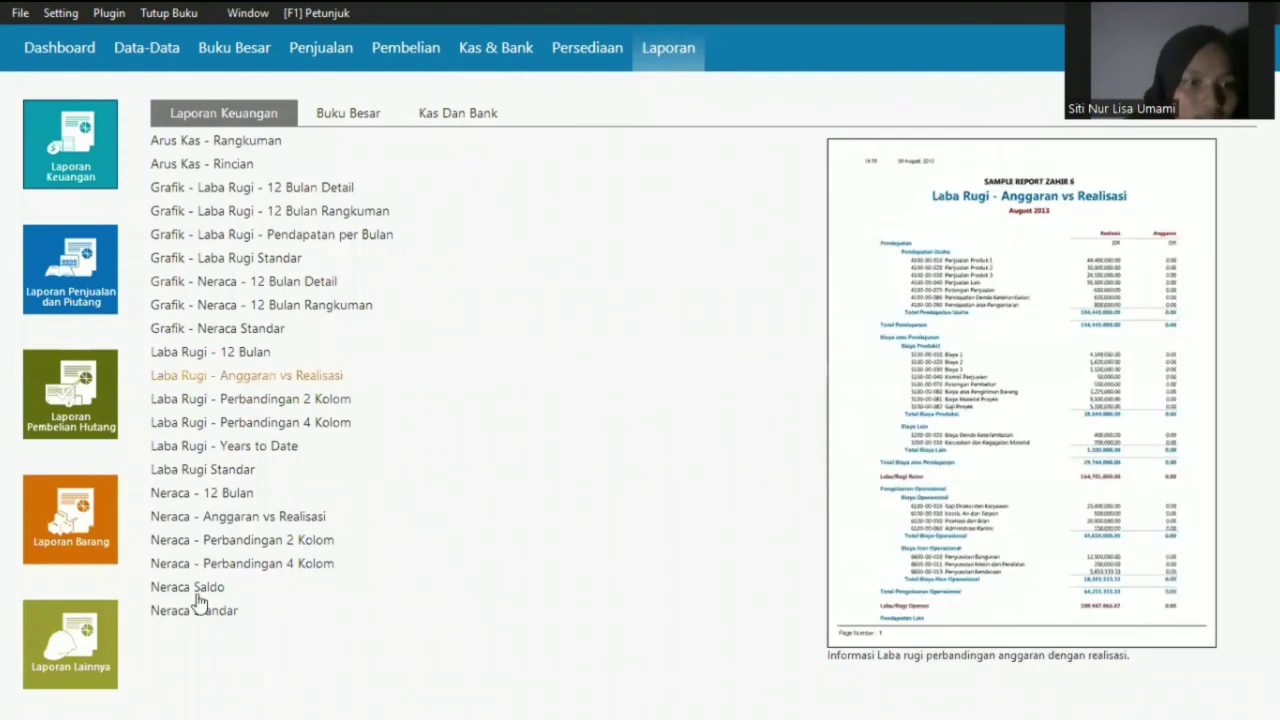
left_click(243, 170)
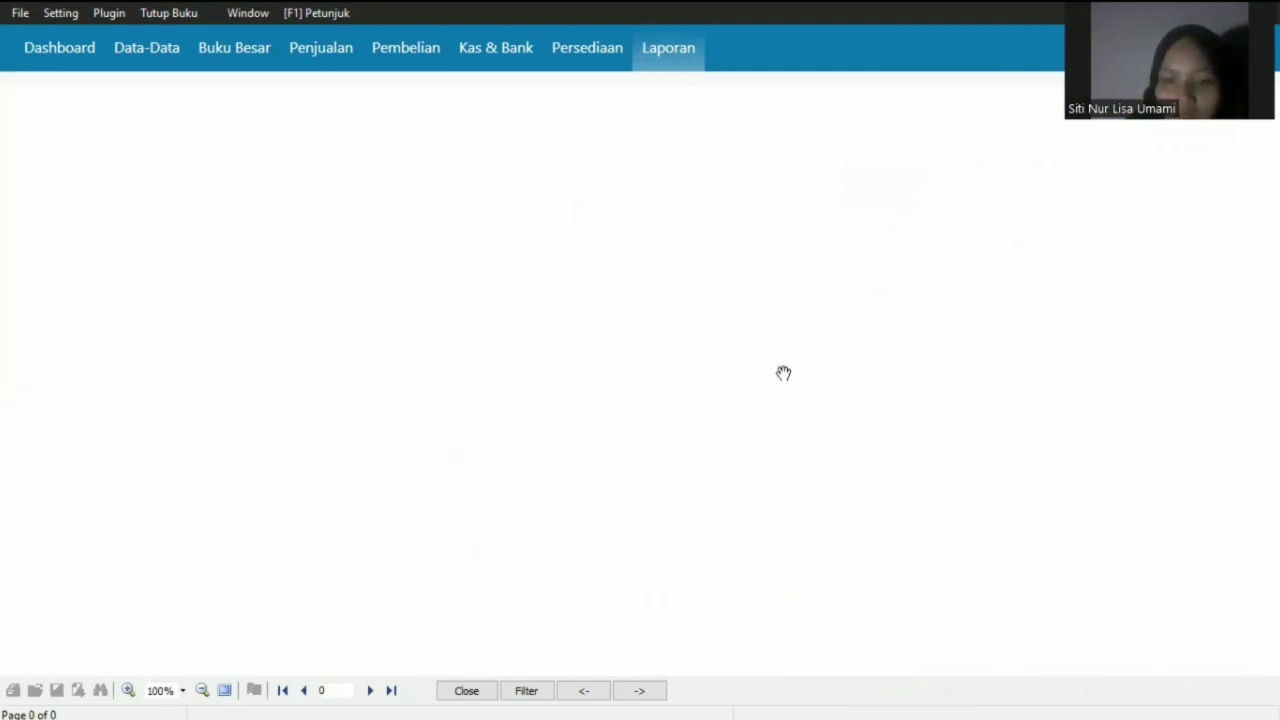
scroll(783, 373, "down", 1)
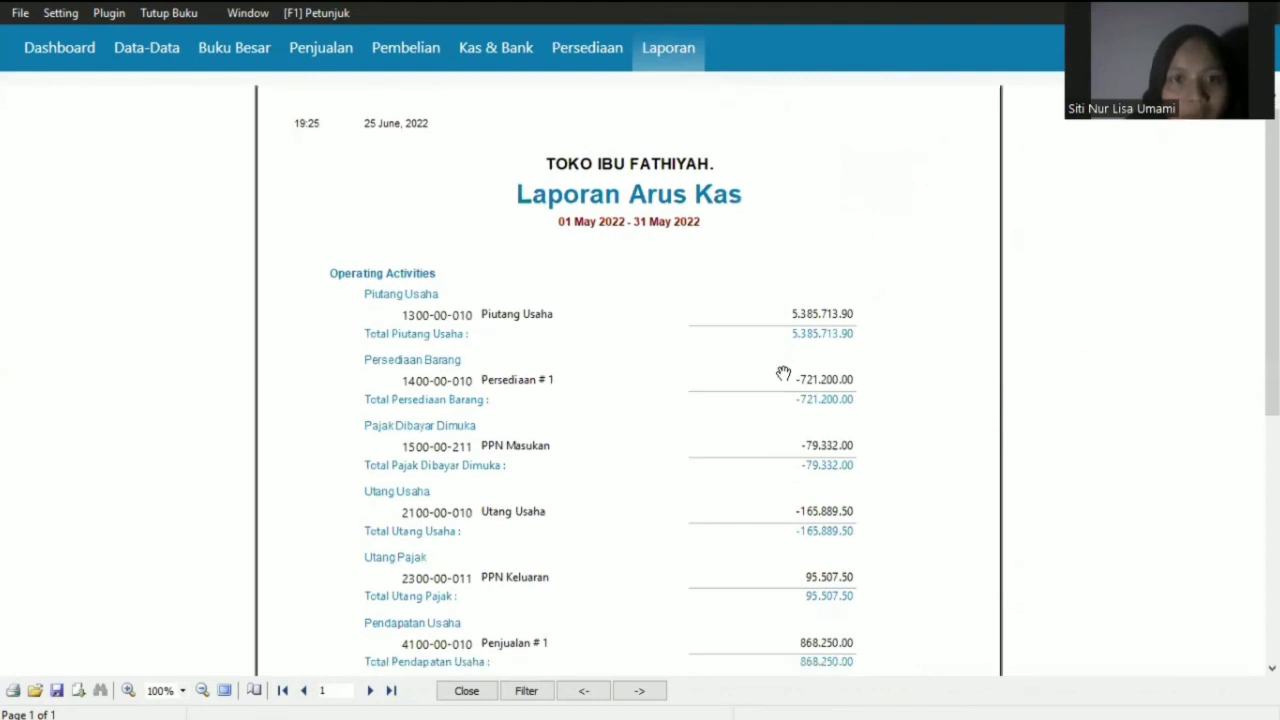
scroll(783, 373, "down", 1)
scroll(783, 373, "down", 2)
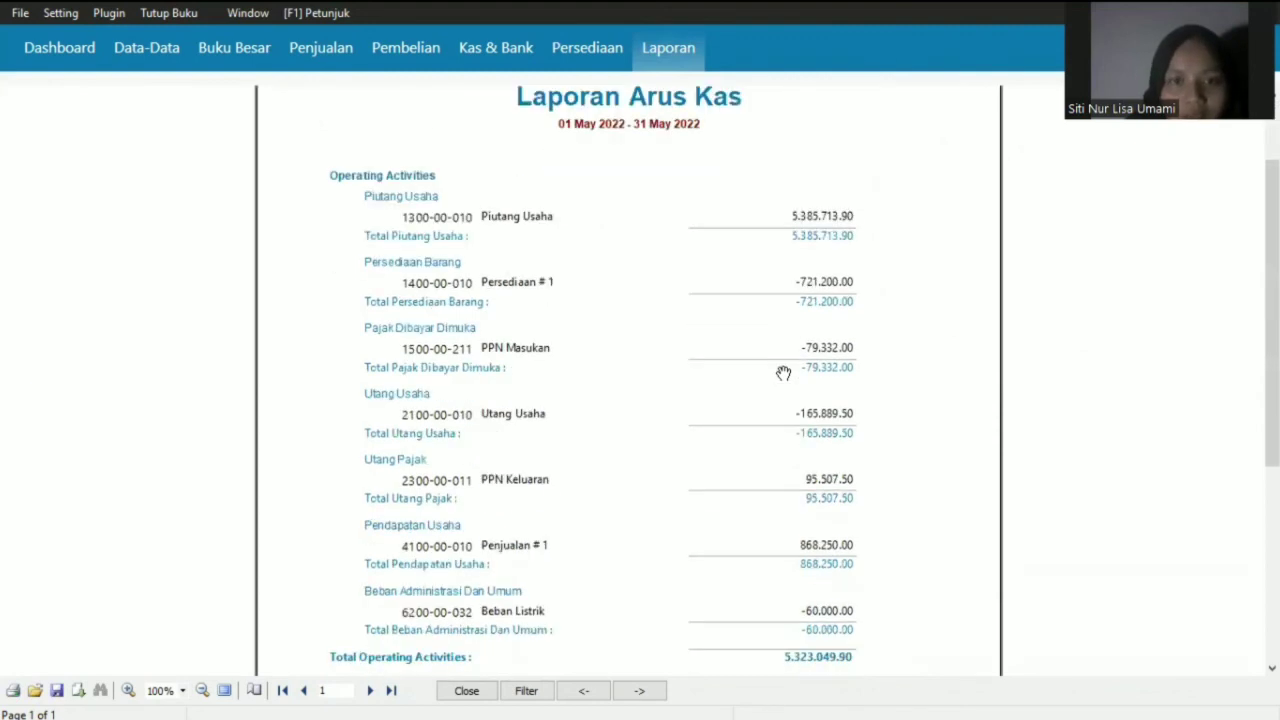
scroll(783, 373, "down", 4)
scroll(783, 373, "down", 3)
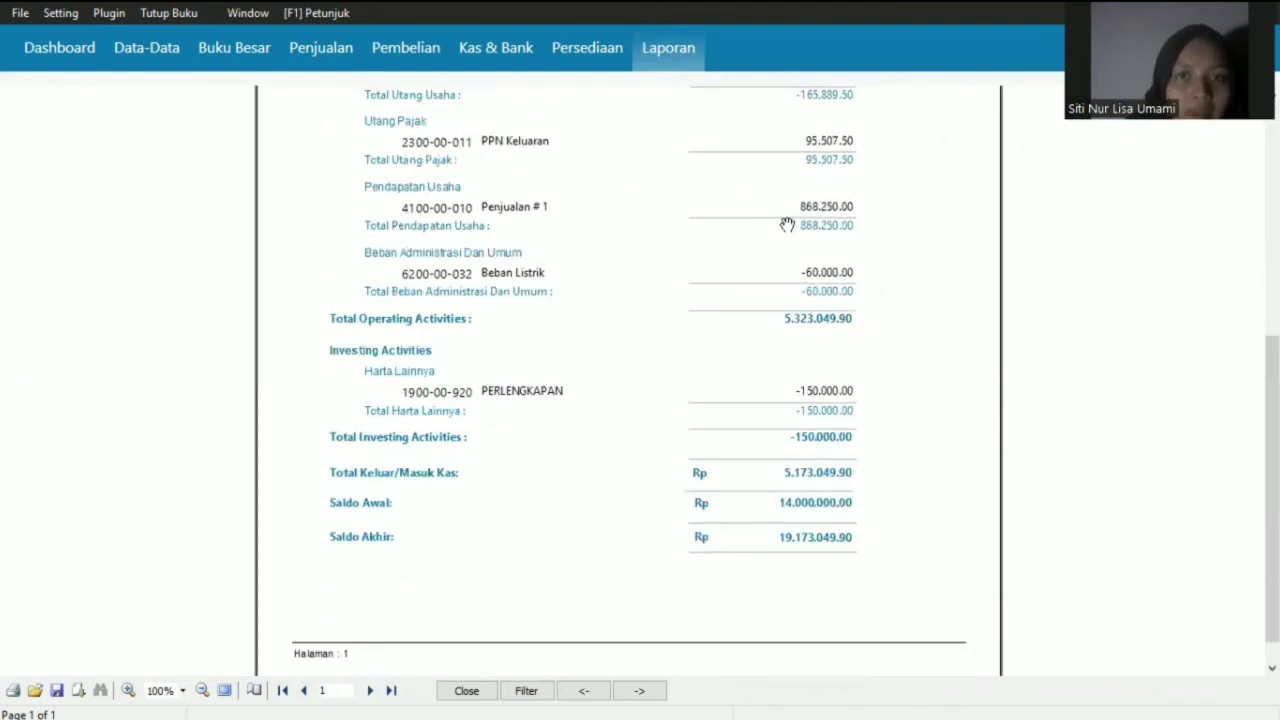
- Return to the report list and preview the Neraca Saldo report
left_click(667, 55)
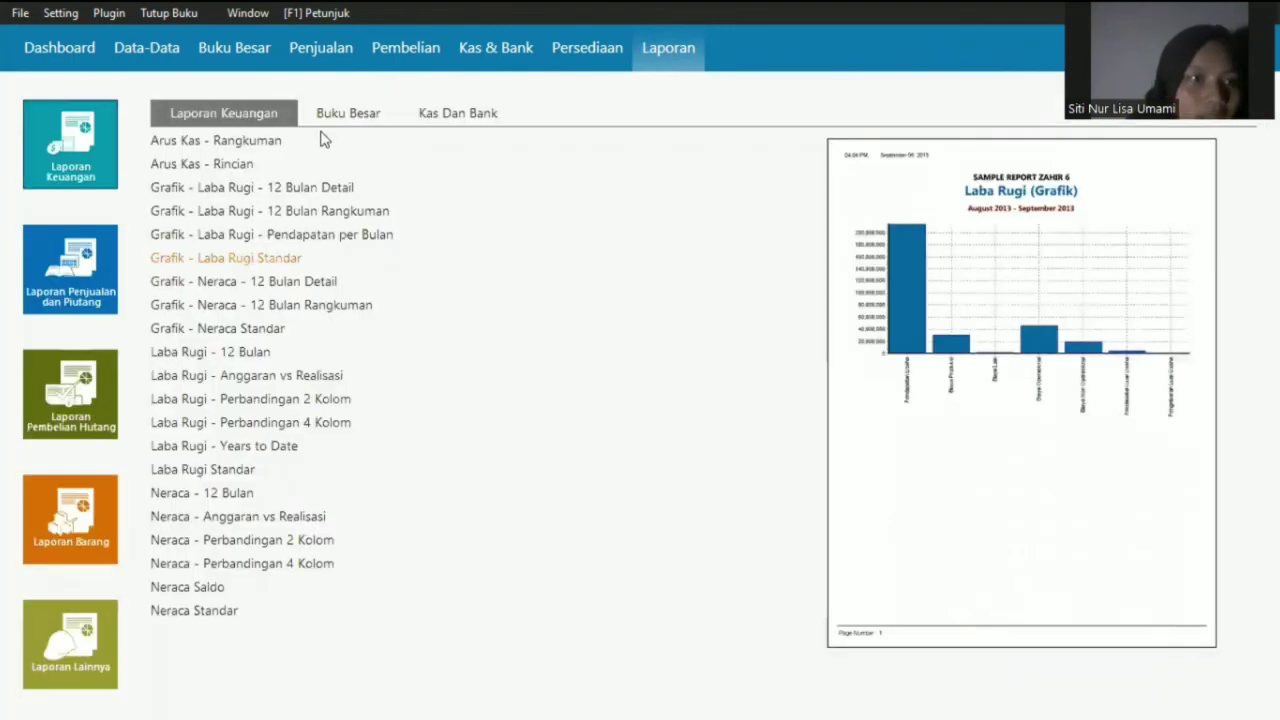
mouse_move(323, 140)
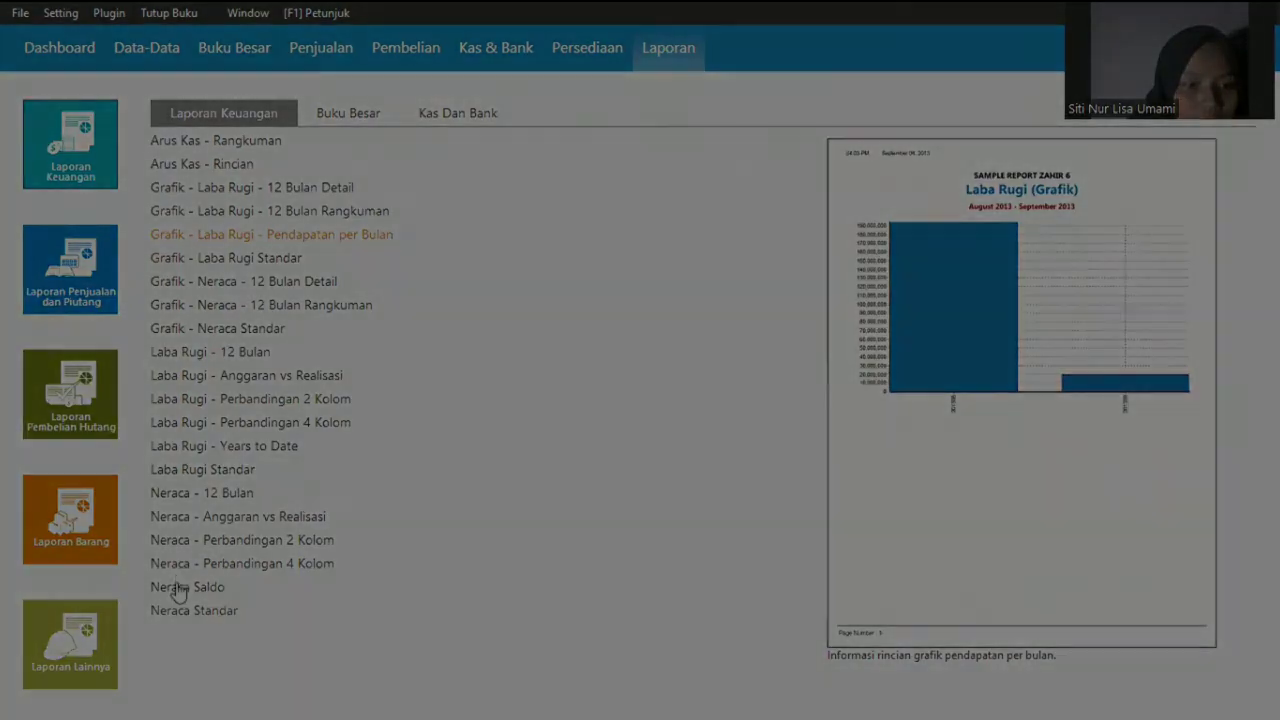
left_click(180, 587)
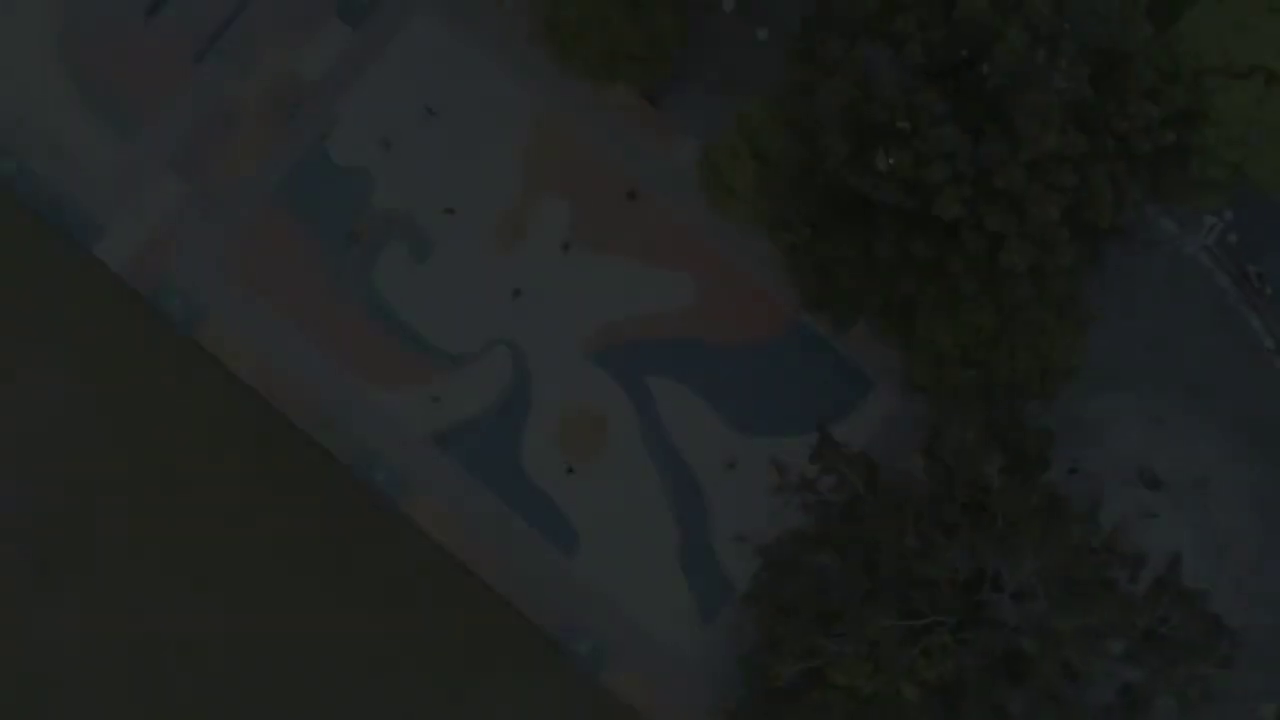